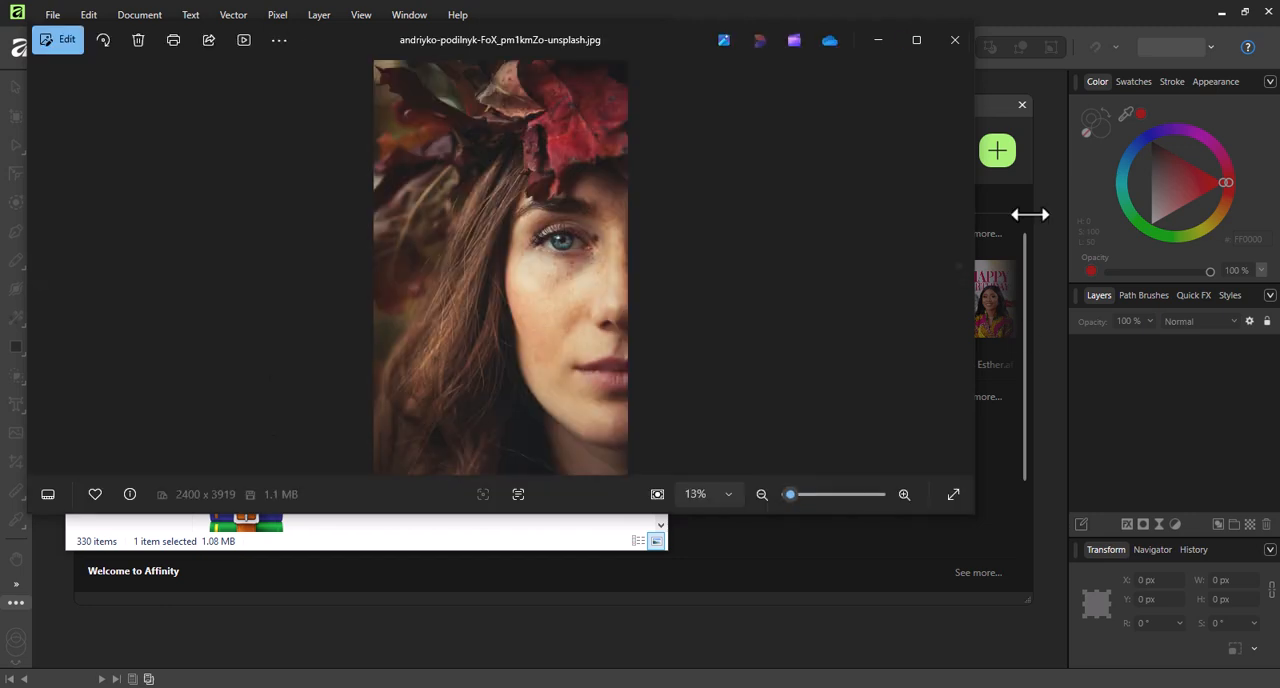
# View the downloaded portrait photos enlarged and flip between them to compare which one suits skin retouching.
pyautogui.click(916, 40)
pyautogui.scroll(3, 787, 400)
pyautogui.scroll(-4, 787, 400)
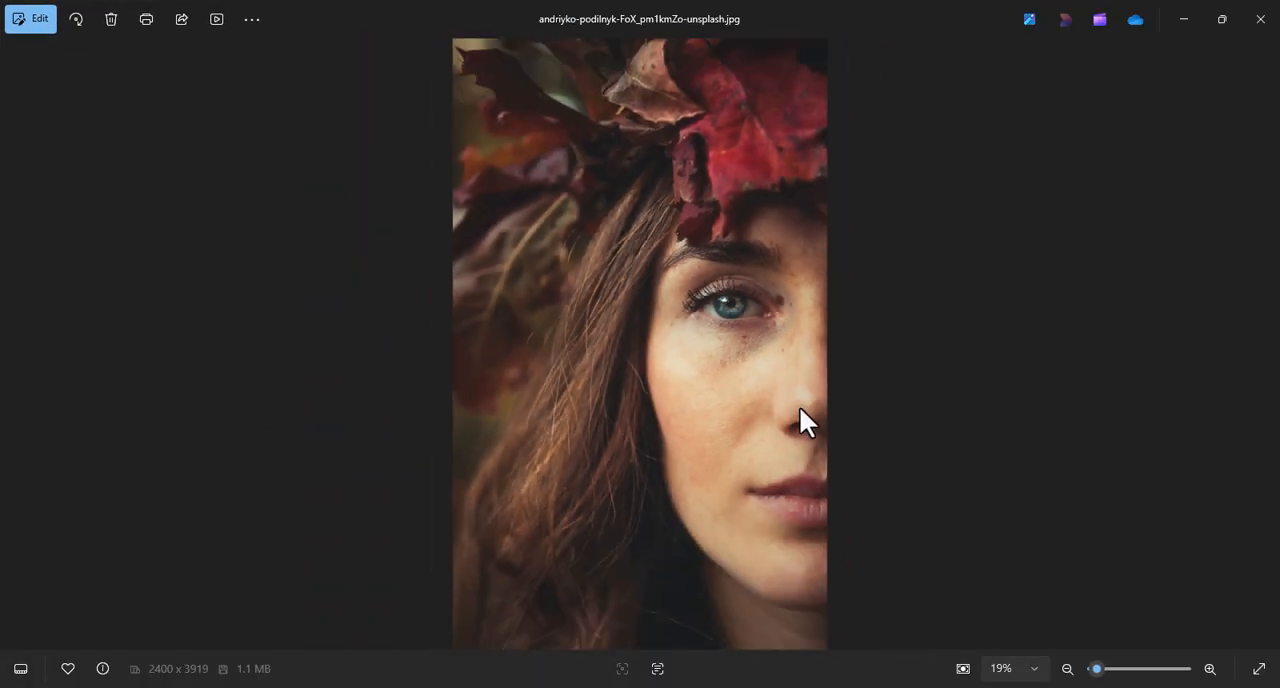
pyautogui.click(1265, 346)
pyautogui.click(1265, 345)
pyautogui.click(1265, 345)
pyautogui.click(12, 347)
pyautogui.click(12, 347)
pyautogui.click(12, 347)
pyautogui.click(12, 347)
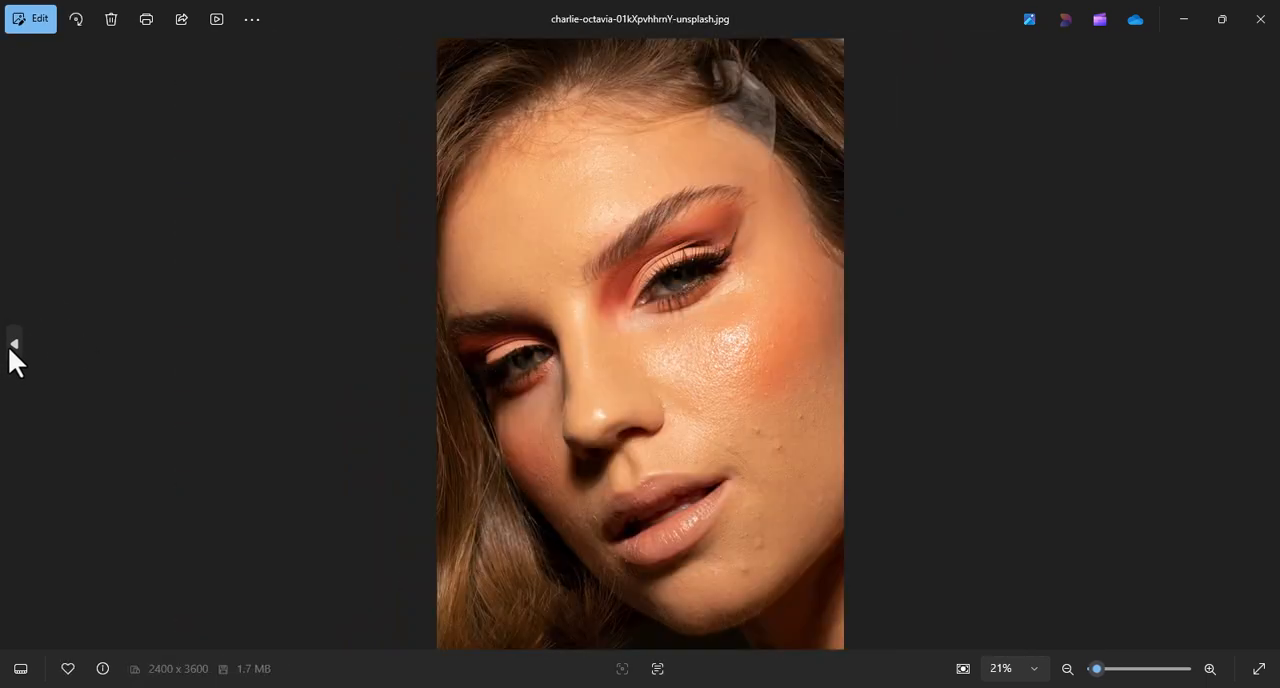
pyautogui.click(12, 347)
pyautogui.click(12, 347)
pyautogui.click(1263, 346)
pyautogui.click(1263, 346)
pyautogui.click(1264, 345)
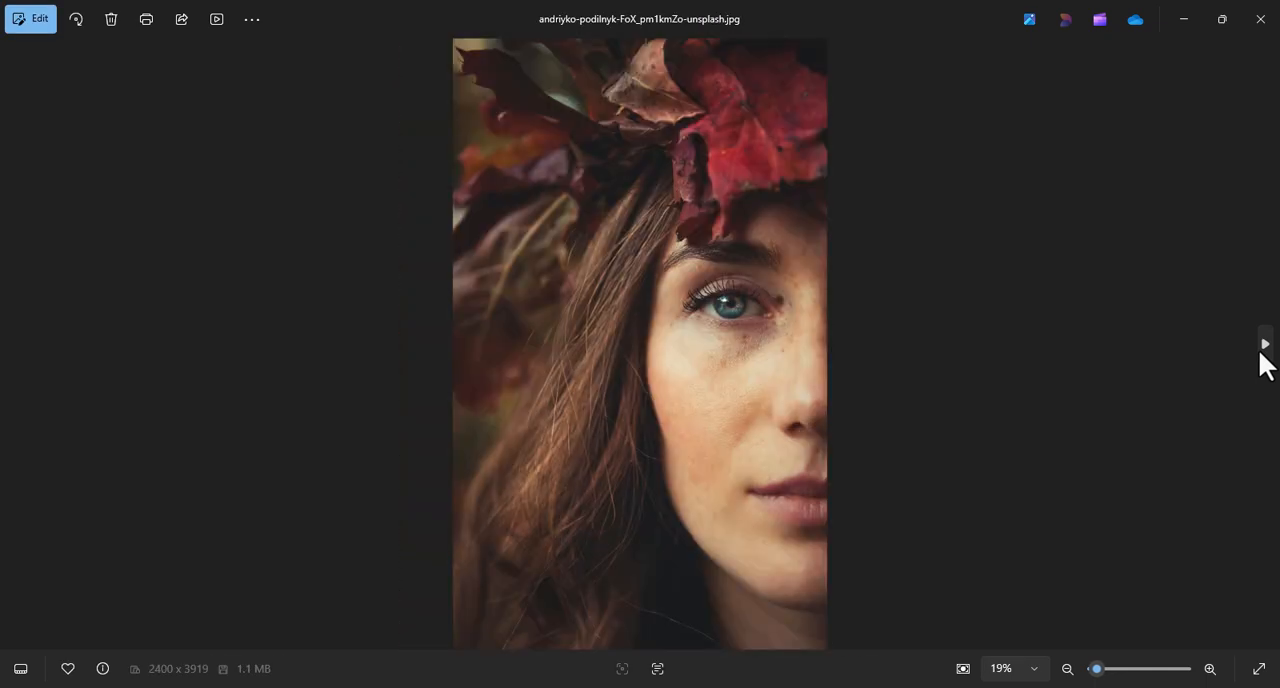
pyautogui.click(1264, 345)
pyautogui.click(14, 345)
pyautogui.click(17, 345)
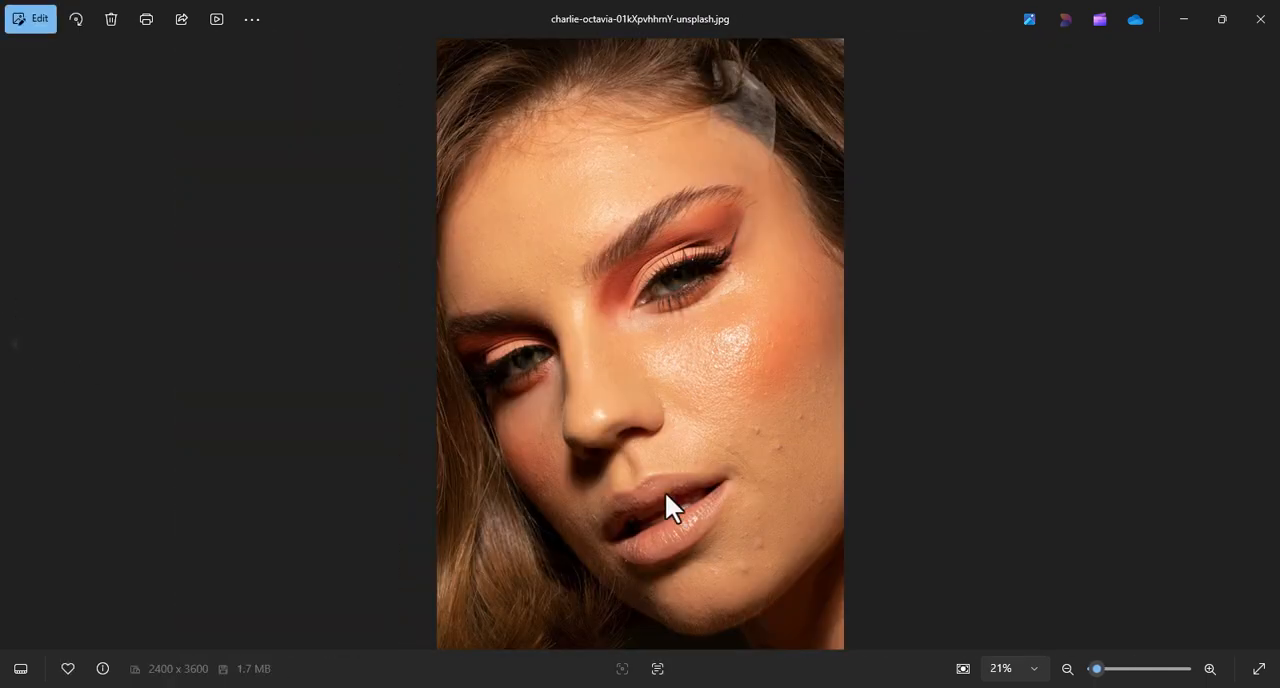
# Open the close-up portrait with orange eye makeup from the Downloads folder as a document in Affinity.
pyautogui.click(1260, 19)
pyautogui.moveTo(520, 285); pyautogui.dragTo(782, 82)
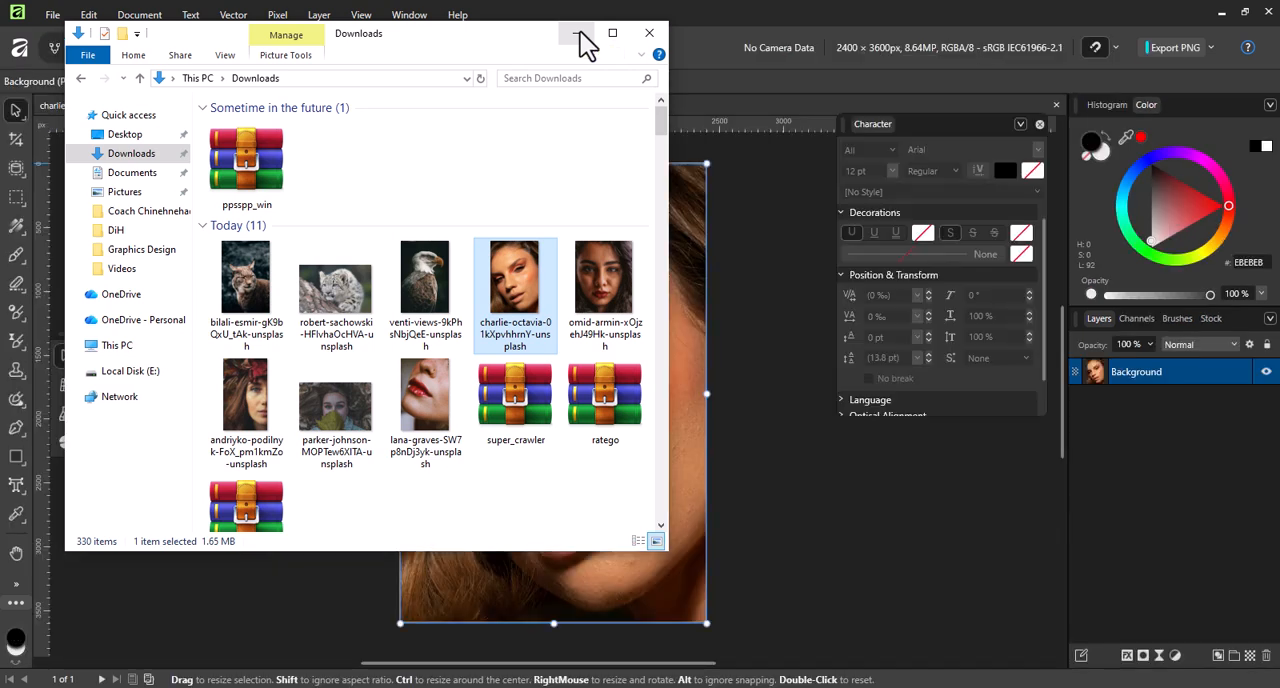
pyautogui.click(577, 33)
pyautogui.click(743, 391)
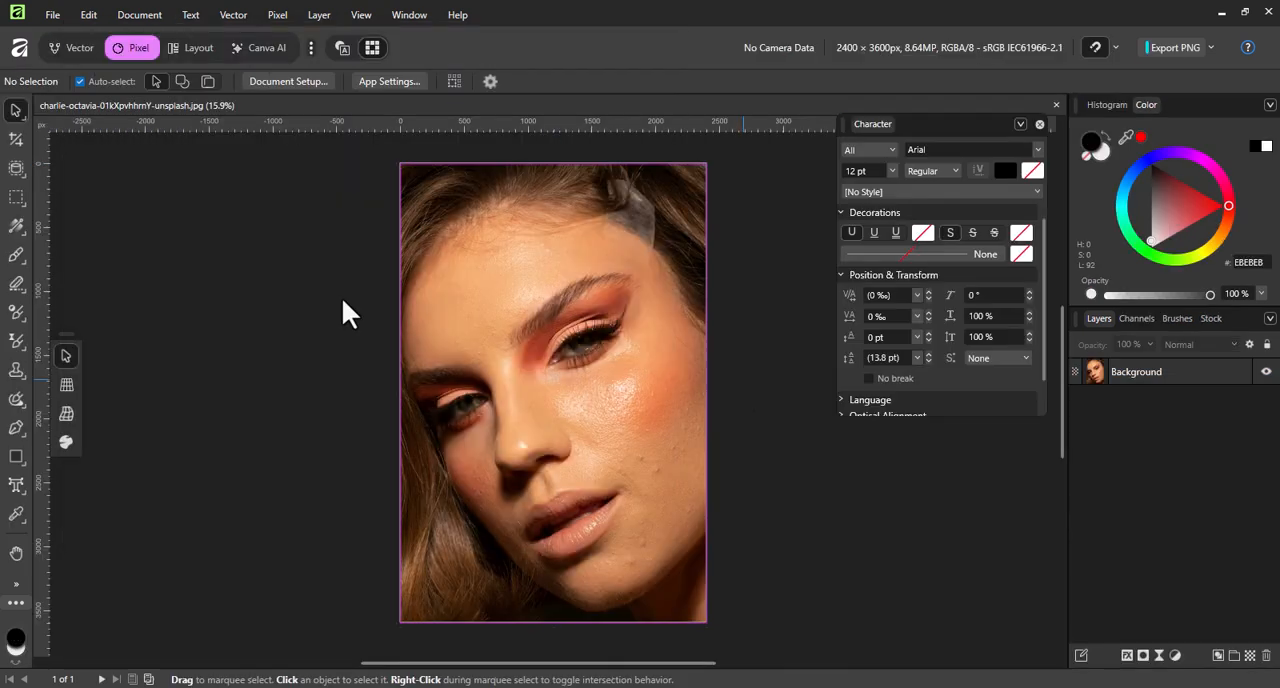
# Switch the workspace to the Retouching studio.
pyautogui.click(50, 14)
pyautogui.moveTo(100, 35)
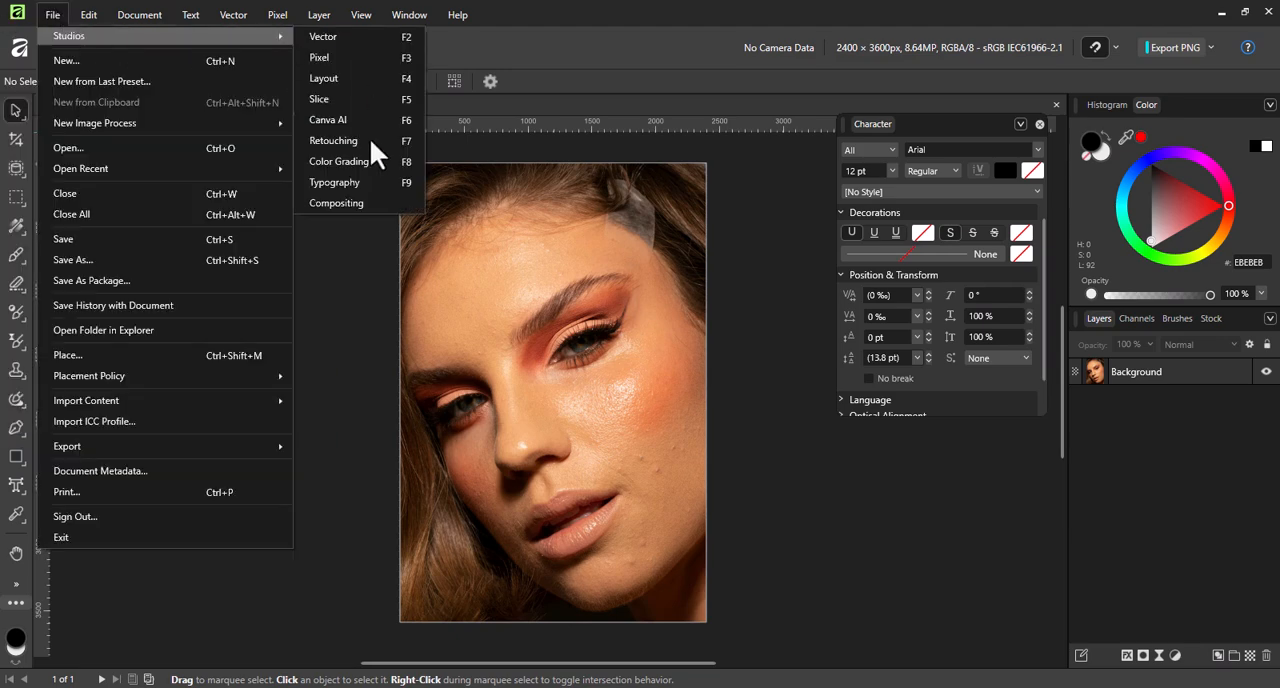
pyautogui.click(369, 128)
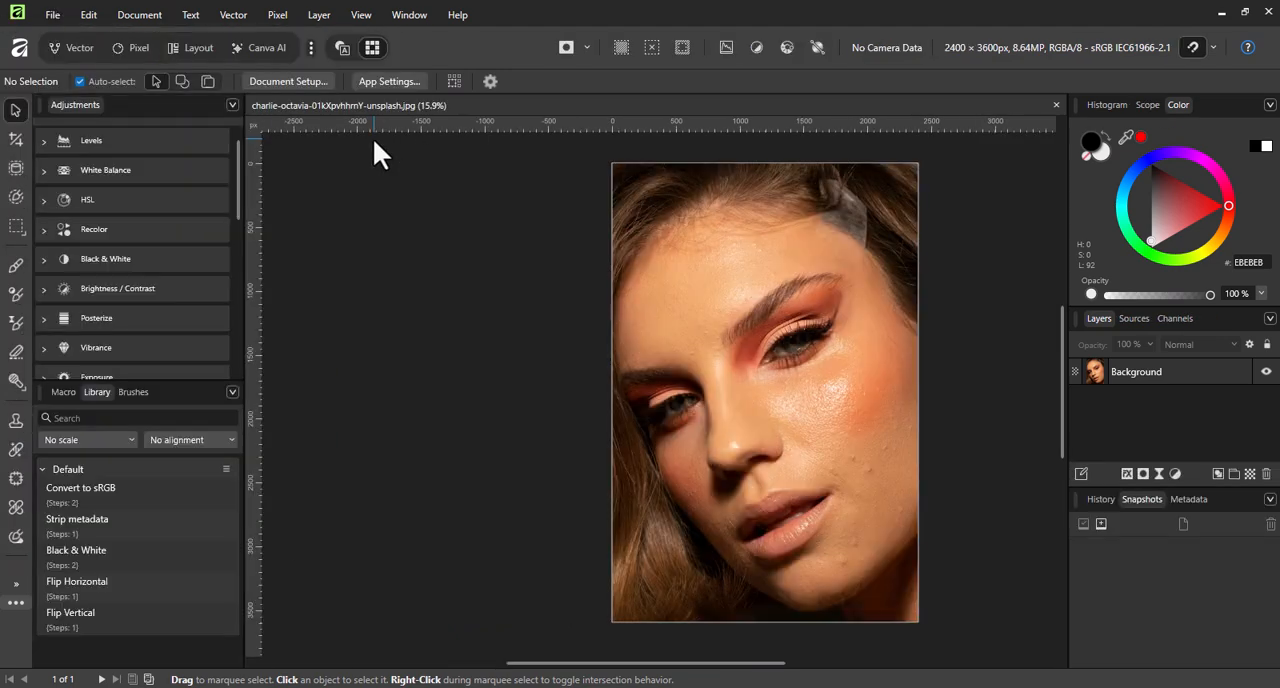
# Show the Basic brush category and select the size 16 Round Soft Brush.
pyautogui.click(80, 393)
pyautogui.click(121, 392)
pyautogui.click(120, 436)
pyautogui.click(80, 143)
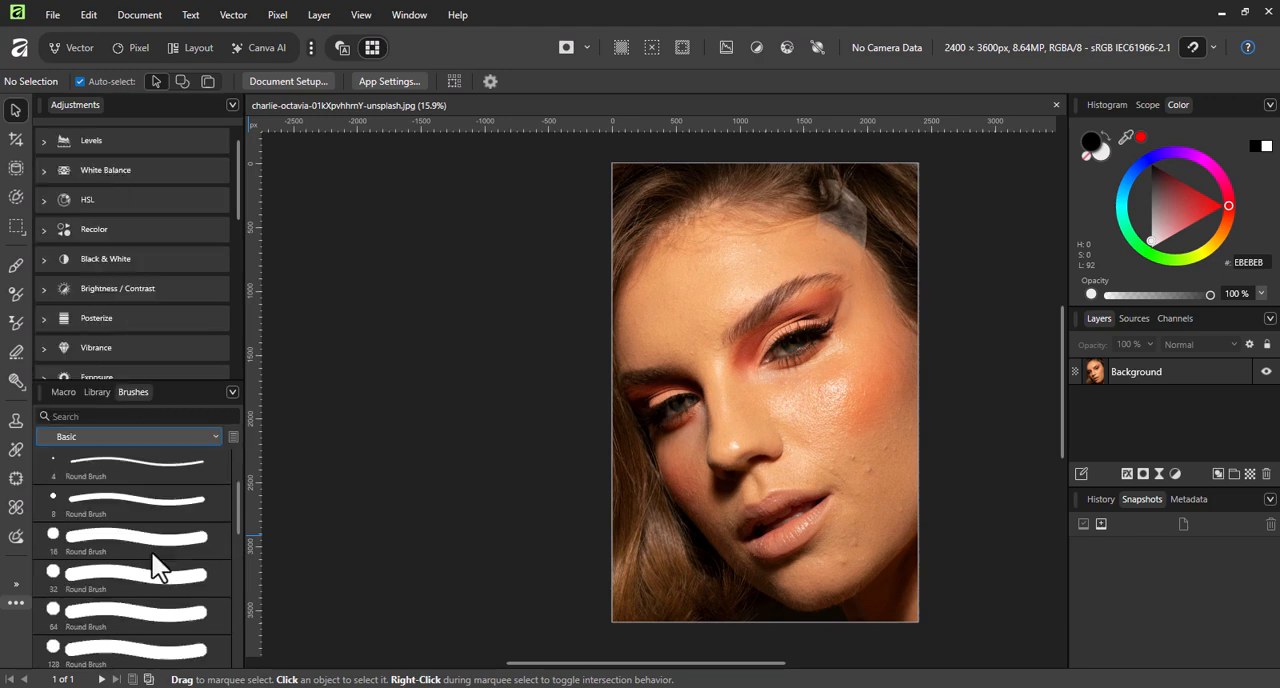
pyautogui.click(148, 530)
# Examine the preset previews of the Levels, White Balance, HSL, Recolor and Black & White adjustments.
pyautogui.scroll(-10, 167, 300)
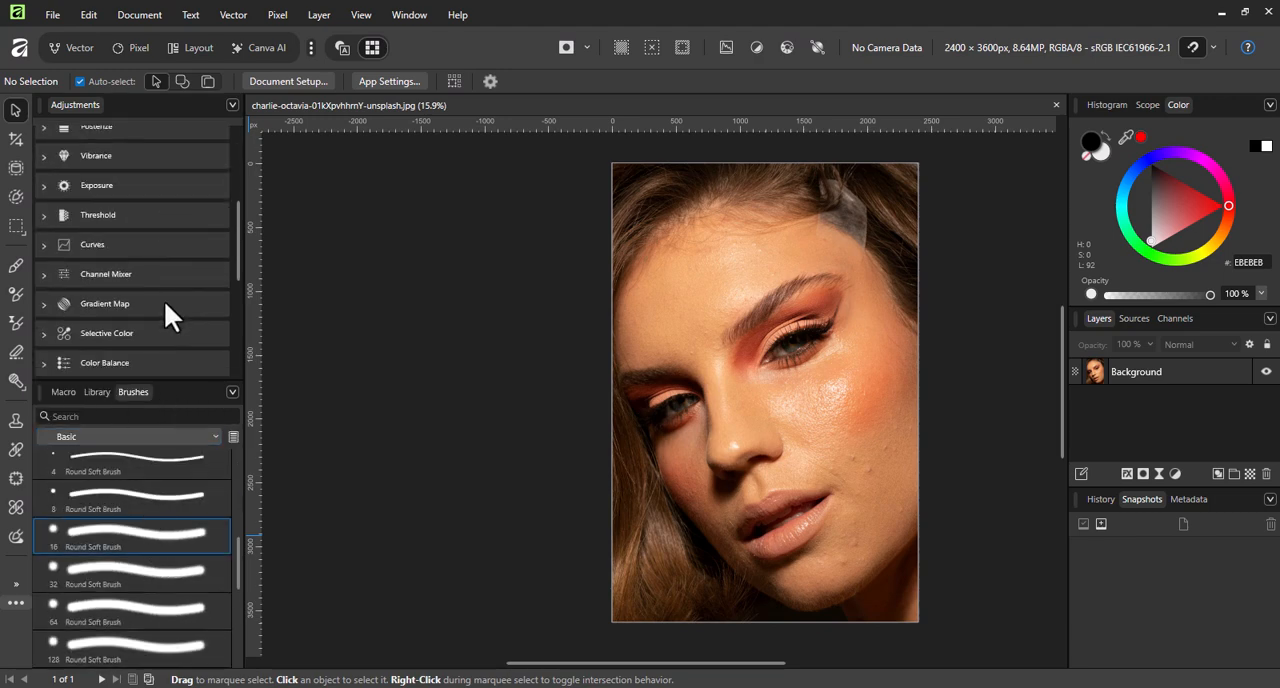
pyautogui.scroll(10, 164, 300)
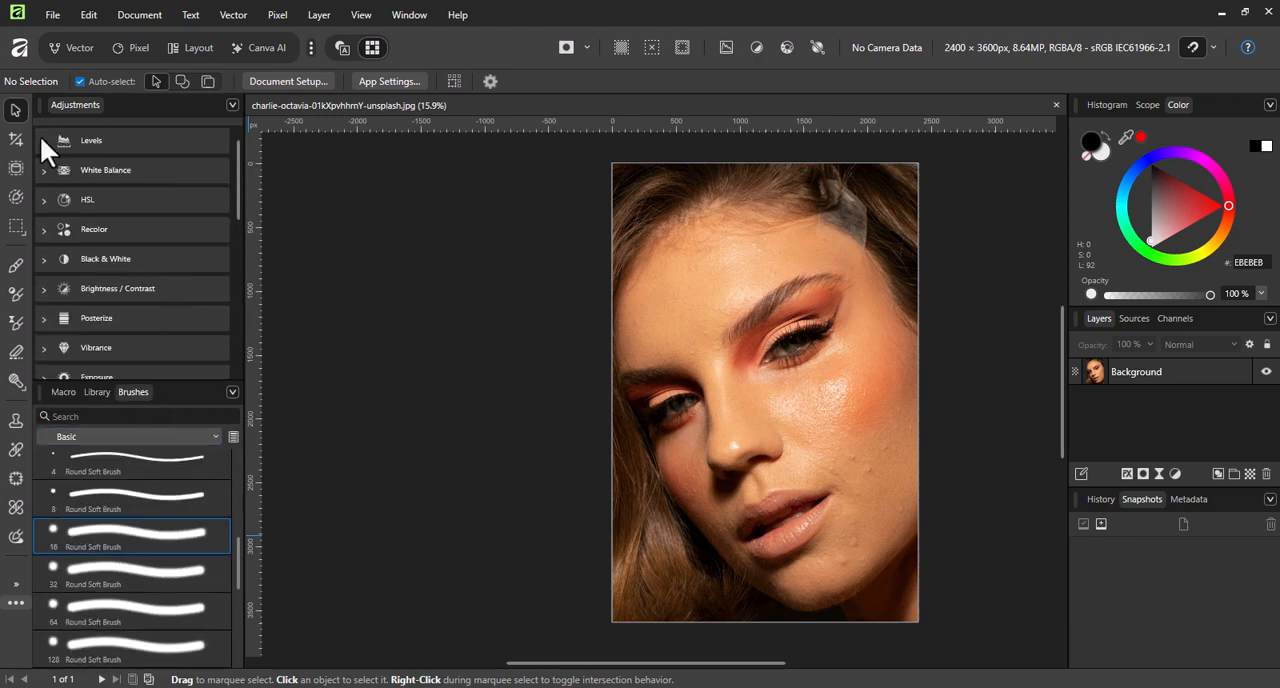
pyautogui.click(43, 140)
pyautogui.click(43, 170)
pyautogui.click(43, 199)
pyautogui.scroll(-5, 117, 212)
pyautogui.scroll(3, 150, 305)
pyautogui.scroll(2, 68, 252)
pyautogui.click(43, 140)
pyautogui.click(43, 170)
pyautogui.click(43, 170)
pyautogui.click(43, 229)
pyautogui.click(43, 229)
pyautogui.click(43, 259)
pyautogui.click(43, 259)
# Examine the remaining adjustments through Tone Stretch, including the Gradient Map presets, and the adjustment layers that can be added.
pyautogui.scroll(-2, 44, 210)
pyautogui.click(43, 203)
pyautogui.click(44, 204)
pyautogui.click(44, 293)
pyautogui.click(44, 293)
pyautogui.click(44, 322)
pyautogui.scroll(-4, 44, 320)
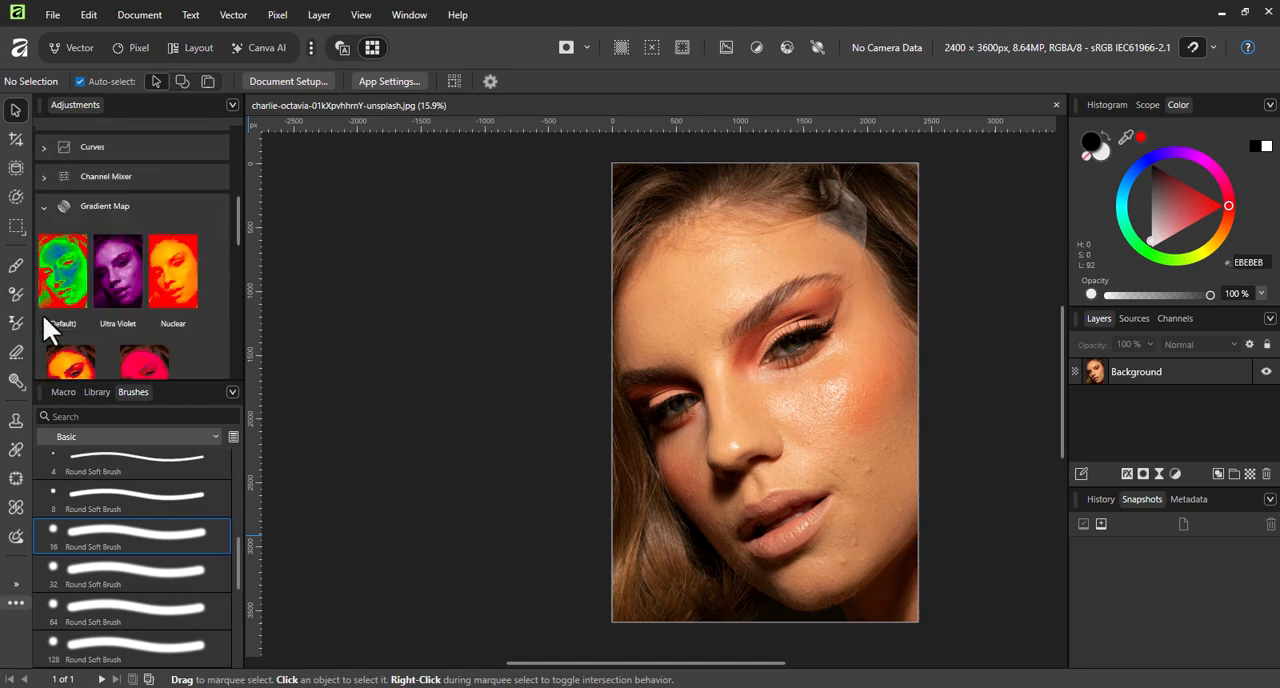
pyautogui.scroll(2, 113, 237)
pyautogui.scroll(5, 113, 237)
pyautogui.click(44, 206)
pyautogui.scroll(-5, 47, 240)
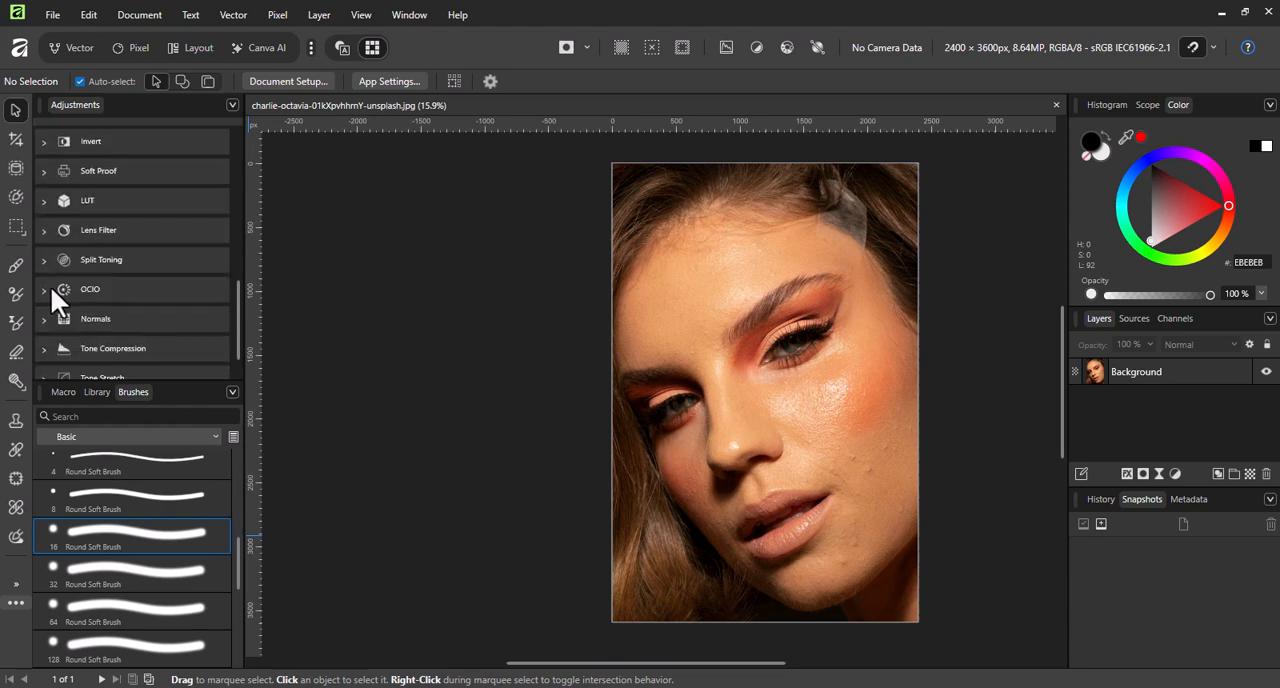
pyautogui.scroll(1, 43, 290)
pyautogui.click(45, 318)
pyautogui.click(45, 318)
pyautogui.scroll(-1, 51, 316)
pyautogui.click(43, 263)
pyautogui.click(41, 266)
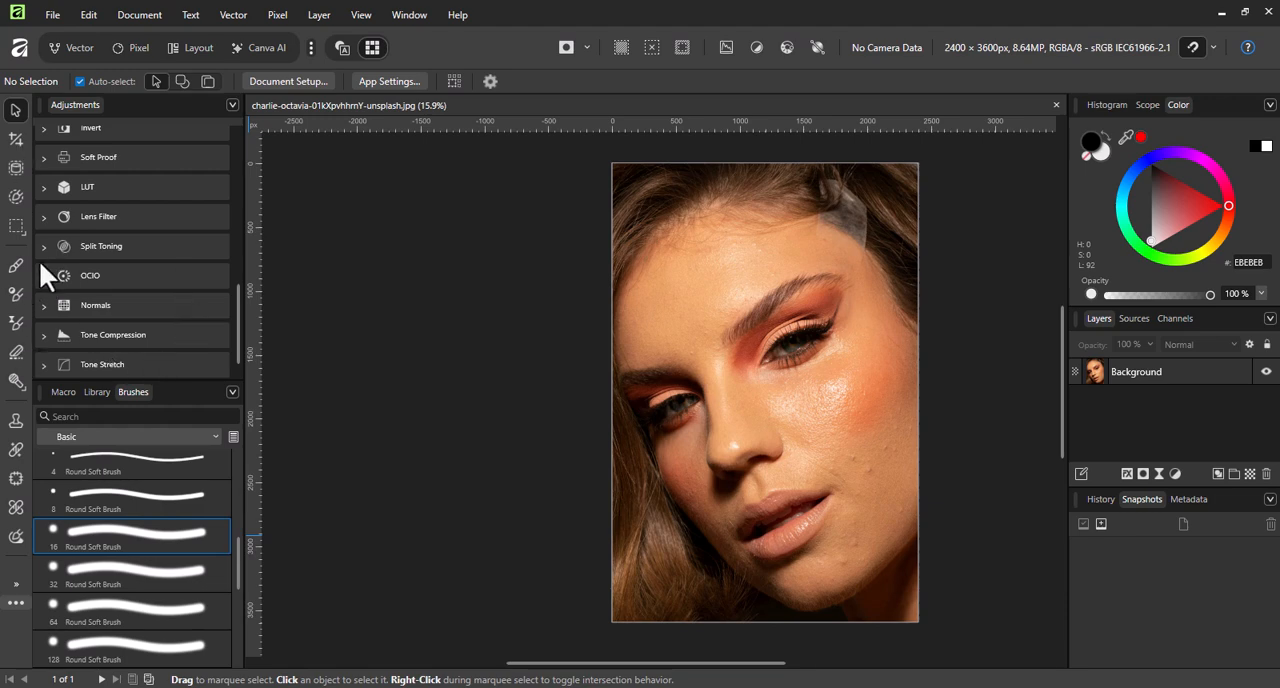
pyautogui.scroll(10, 164, 284)
pyautogui.scroll(-6, 169, 297)
pyautogui.scroll(5, 141, 318)
pyautogui.scroll(2, 141, 320)
pyautogui.click(1175, 473)
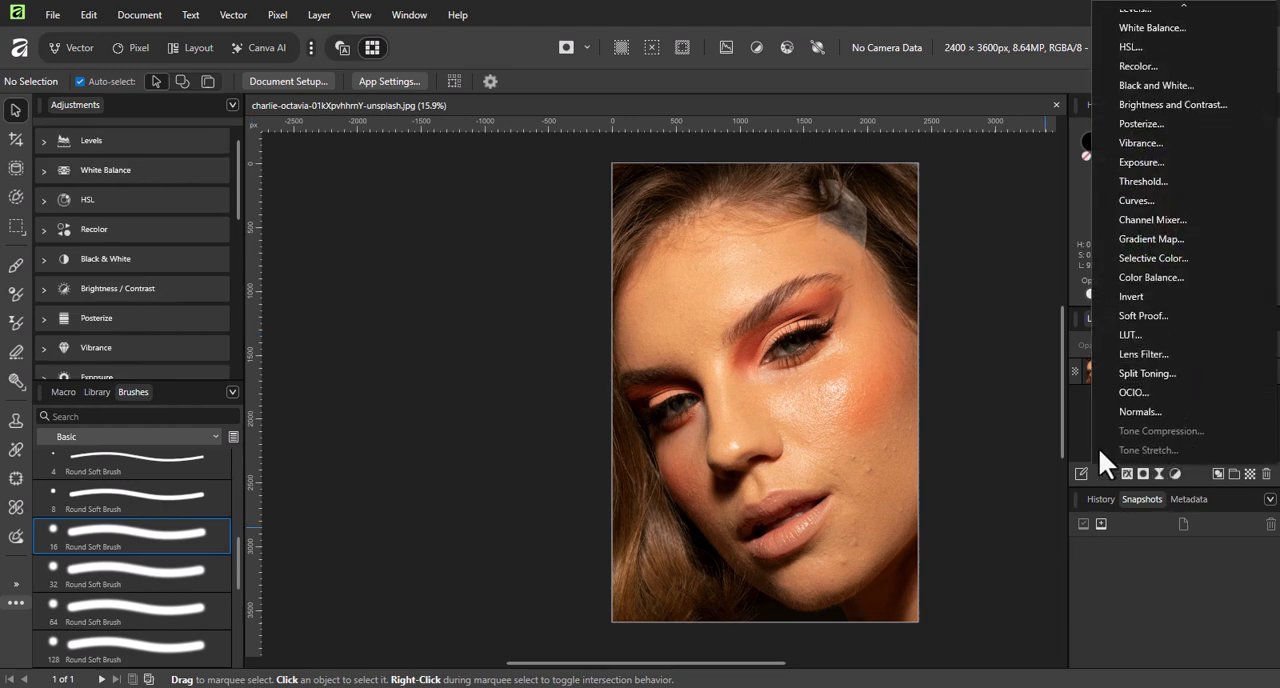
pyautogui.click(1103, 468)
# Duplicate the Background layer once, undoing the extra copy.
pyautogui.click(1140, 380)
pyautogui.hotkey('ctrl', 'j')
pyautogui.hotkey('ctrl', 'j')
pyautogui.hotkey('ctrl', '0')
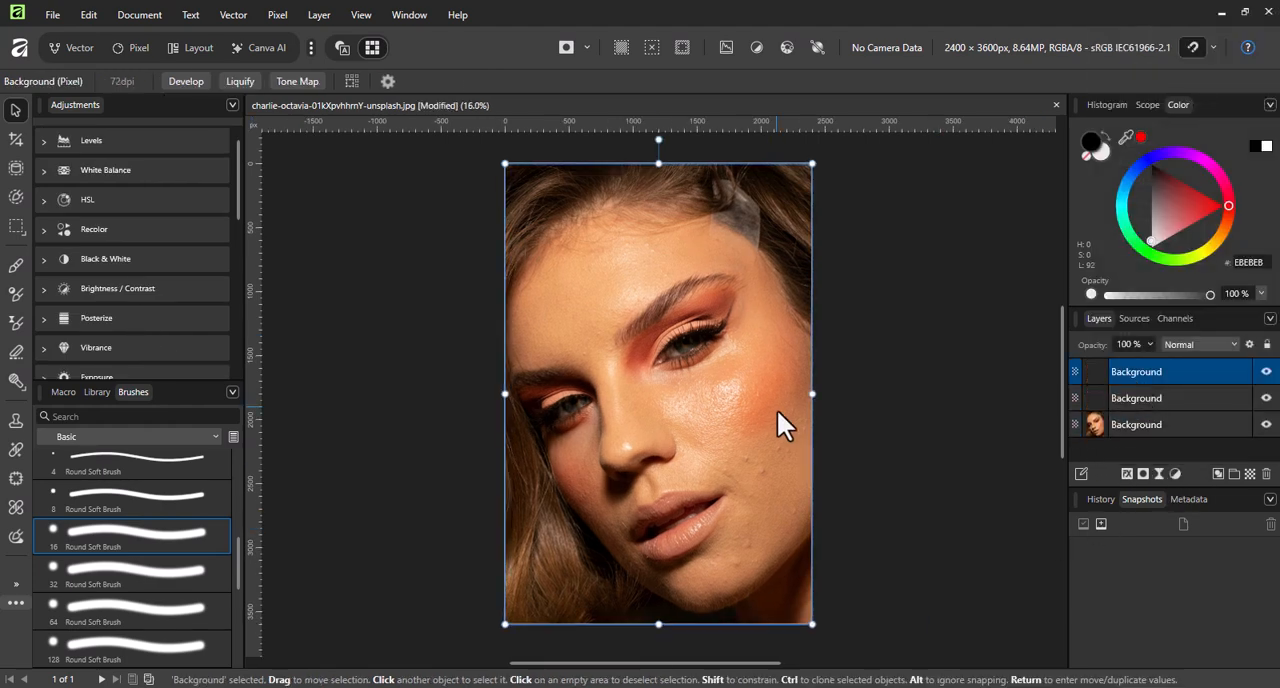
pyautogui.hotkey('ctrl', 'z')
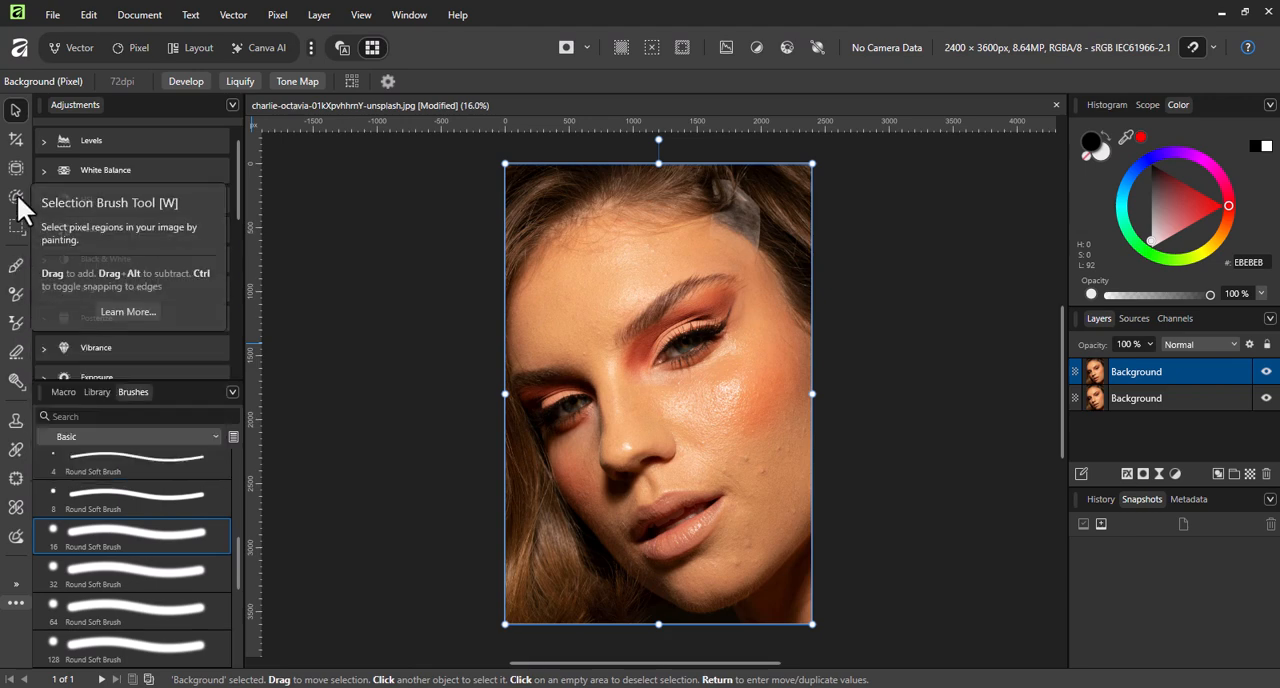
# Try the Healing Brush at an enlarged 172 px width and look through the tools offered for customising the toolset.
pyautogui.click(20, 448)
pyautogui.press(']')
pyautogui.press(']')
pyautogui.press(']')
pyautogui.press(']')
pyautogui.press(']')
pyautogui.press(']')
pyautogui.press(']')
pyautogui.press(']')
pyautogui.press(']')
pyautogui.press(']')
pyautogui.press(']')
pyautogui.press(']')
pyautogui.press(']')
pyautogui.press(']')
pyautogui.press(']')
pyautogui.press(']')
pyautogui.press(']')
pyautogui.press(']')
pyautogui.press(']')
pyautogui.press(']')
pyautogui.click(986, 212)
pyautogui.click(14, 603)
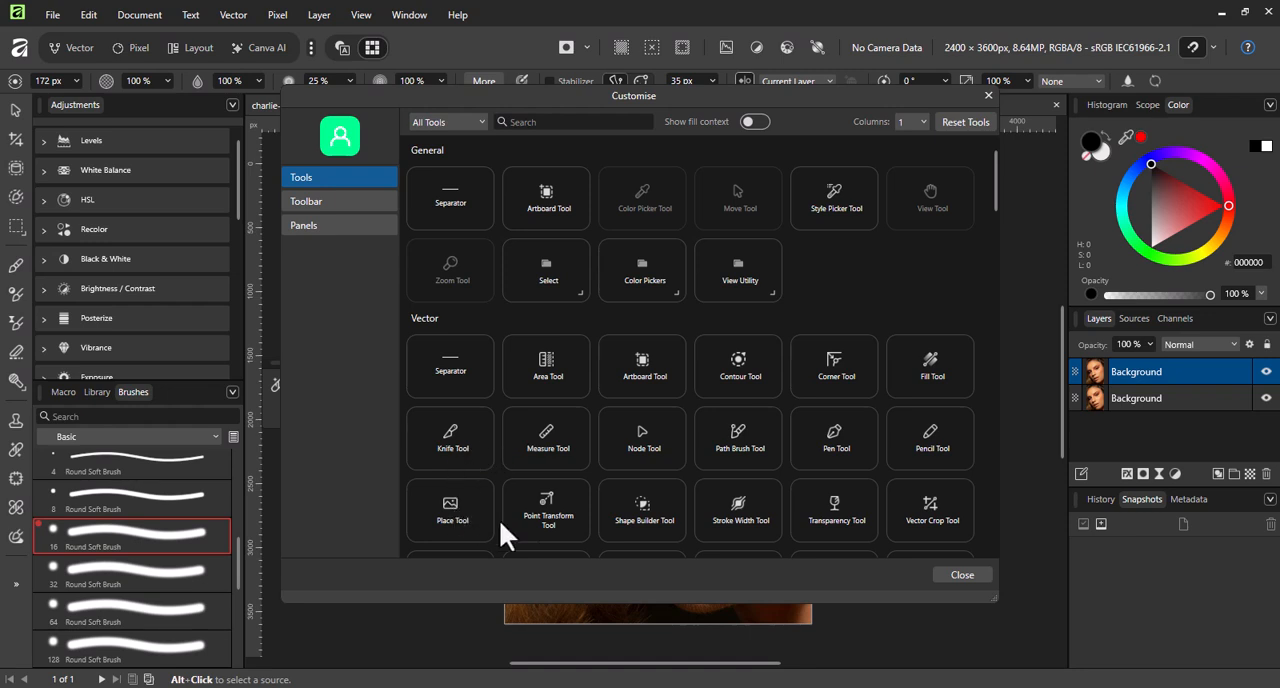
pyautogui.scroll(-3, 928, 523)
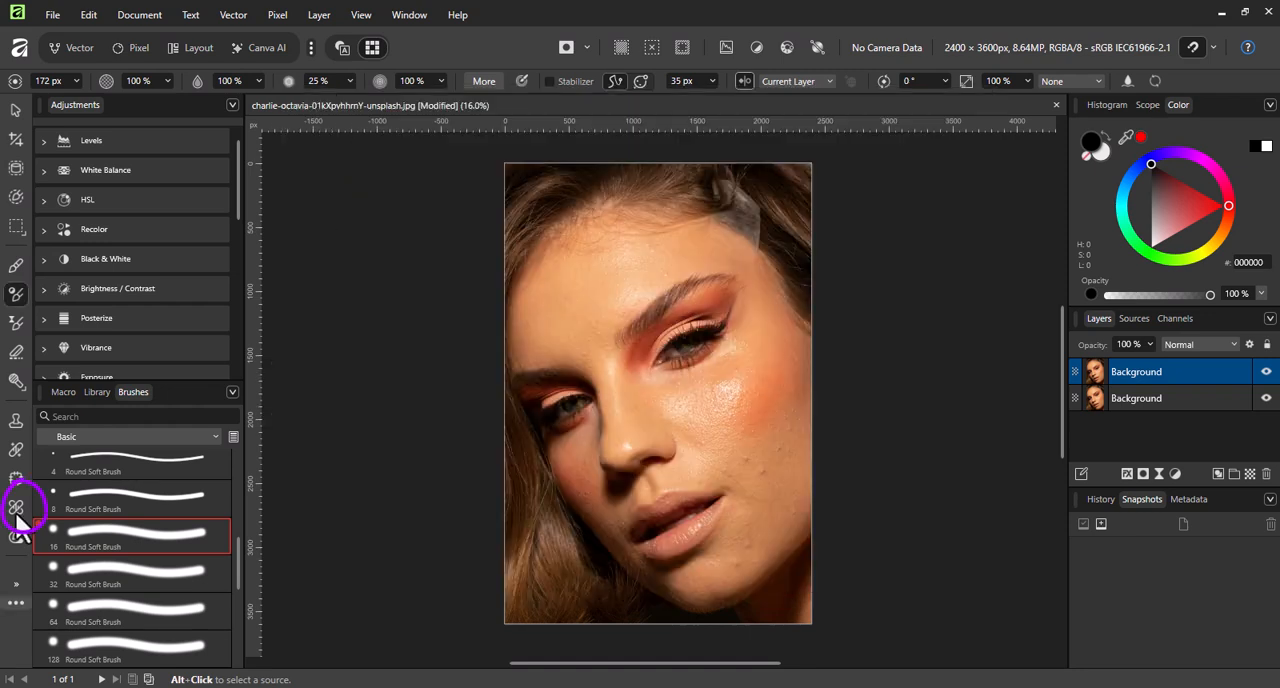
# Remove the first skin blemishes on the cheek with the Blemish Removal tool at 50 px on the duplicate layer.
pyautogui.click(16, 508)
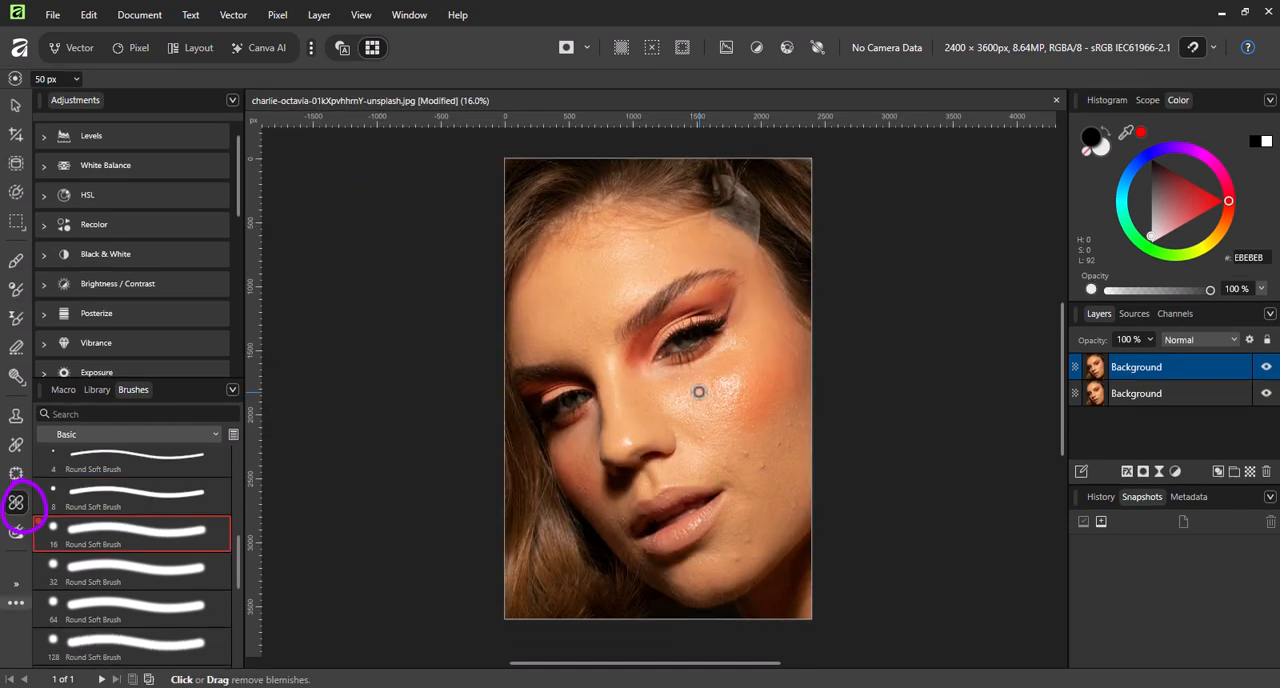
pyautogui.scroll(5, 763, 480)
pyautogui.moveTo(574, 433); pyautogui.dragTo(674, 495)
pyautogui.click(646, 453)
pyautogui.click(772, 413)
pyautogui.click(866, 337)
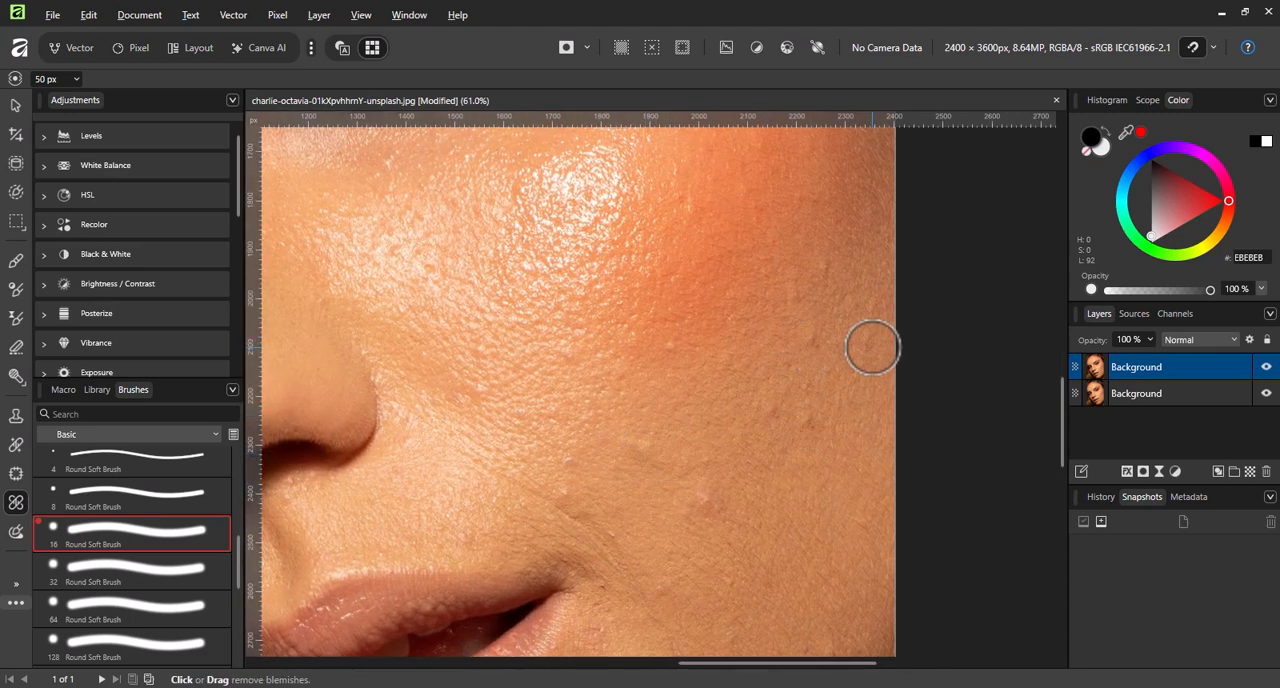
# Enlarge the blemish removal brush to 76 px and clear the spots across the cheek between nose, mouth and face edge.
pyautogui.press(']')
pyautogui.press(']')
pyautogui.press(']')
pyautogui.press(']')
pyautogui.press(']')
pyautogui.click(809, 423)
pyautogui.click(812, 342)
pyautogui.click(790, 281)
pyautogui.click(830, 266)
pyautogui.click(667, 347)
pyautogui.click(645, 445)
pyautogui.click(698, 462)
pyautogui.click(603, 535)
pyautogui.click(566, 470)
pyautogui.click(460, 527)
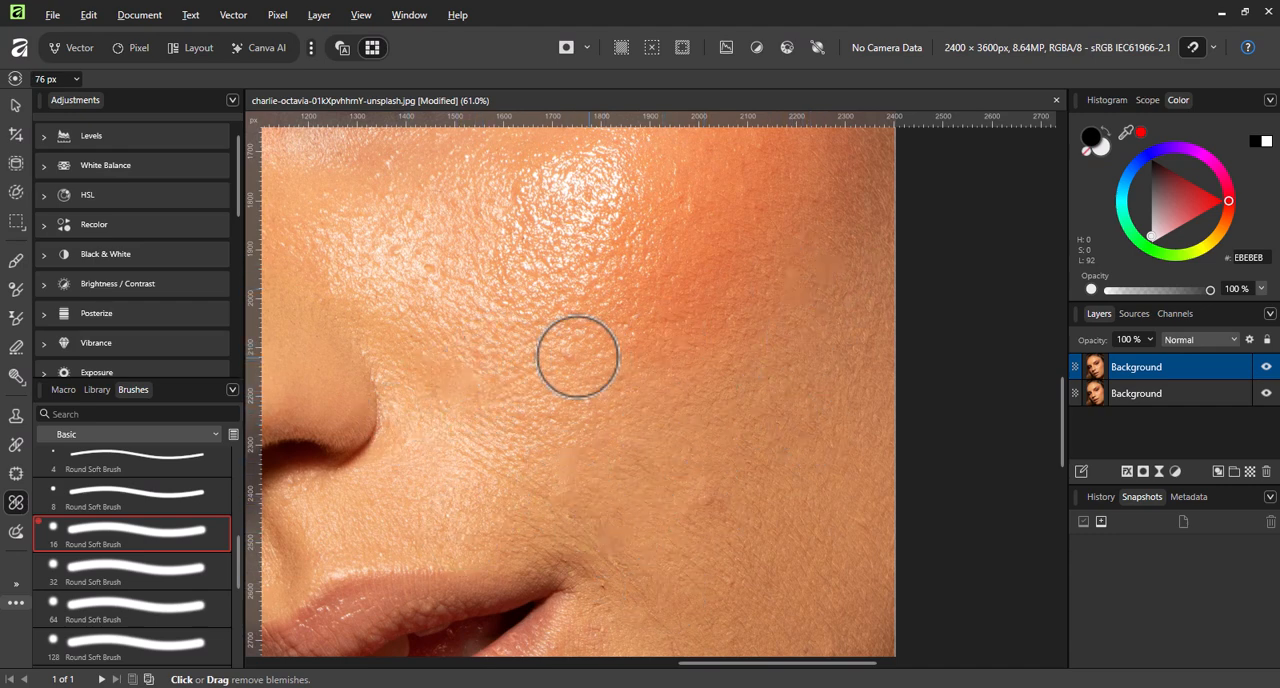
# Clear the remaining spots on the chin, jaw and lower cheek with the 76 px blemish removal brush.
pyautogui.scroll(-5, 720, 440)
pyautogui.scroll(4, 701, 545)
pyautogui.scroll(1, 701, 545)
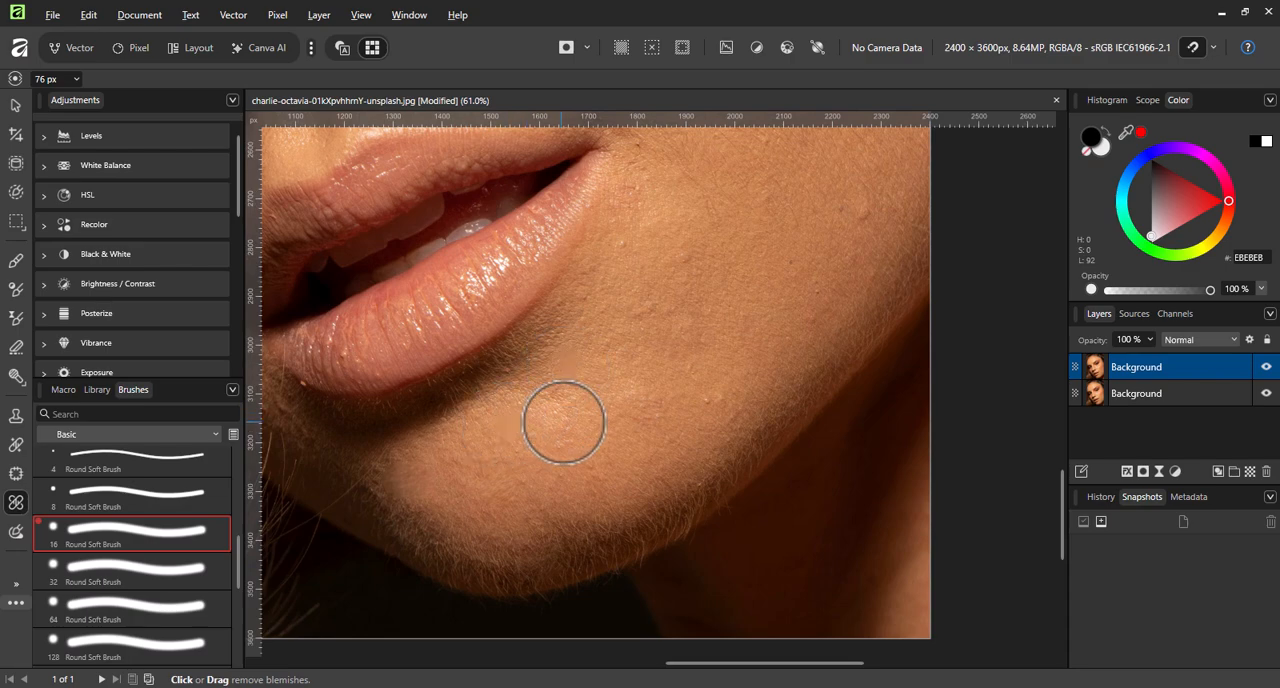
pyautogui.scroll(2, 700, 402)
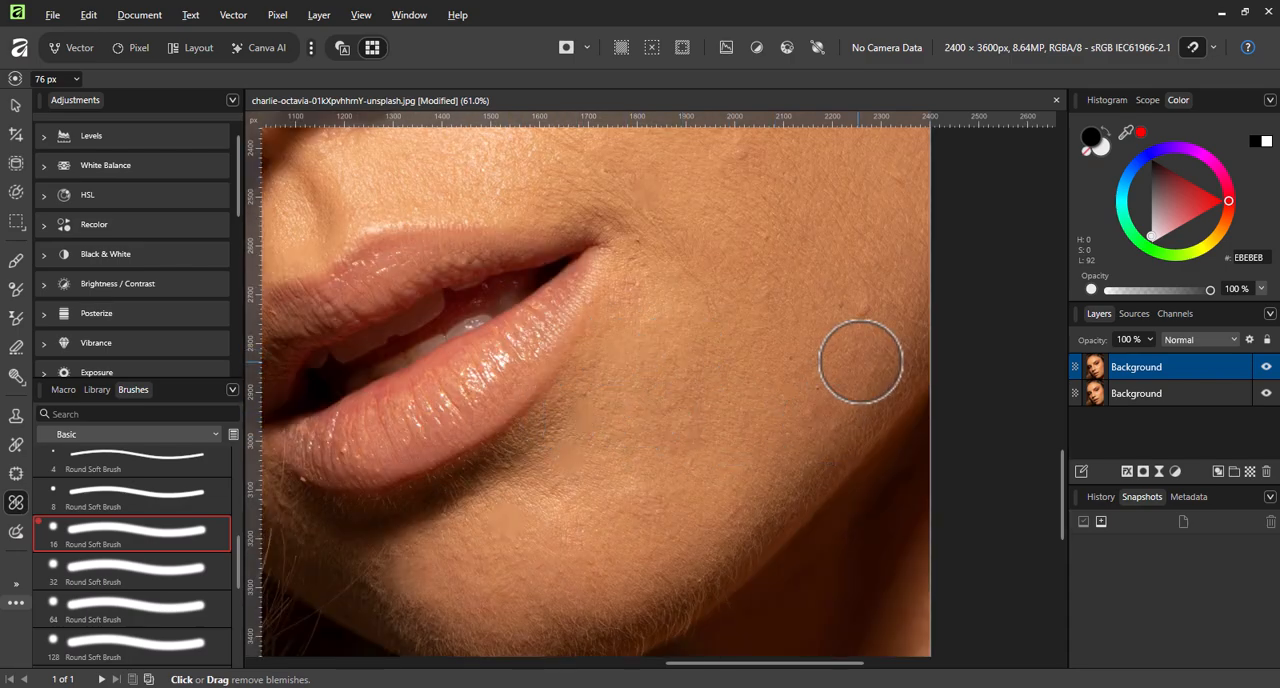
pyautogui.scroll(2, 810, 344)
pyautogui.scroll(6, 690, 375)
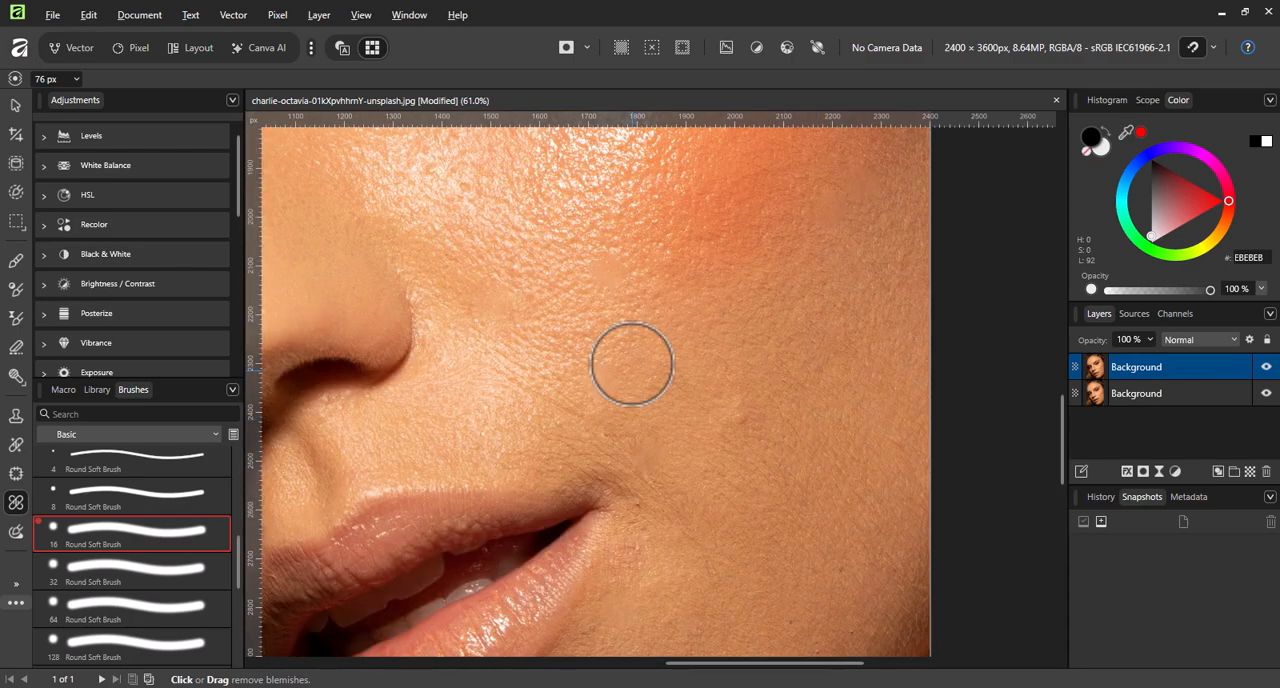
# Clean the forehead skin with the blemish removal brush enlarged to 133 px and compare the retouched layer with the original.
pyautogui.hscroll(-5, 700, 430)
pyautogui.moveTo(560, 290); pyautogui.dragTo(577, 548)
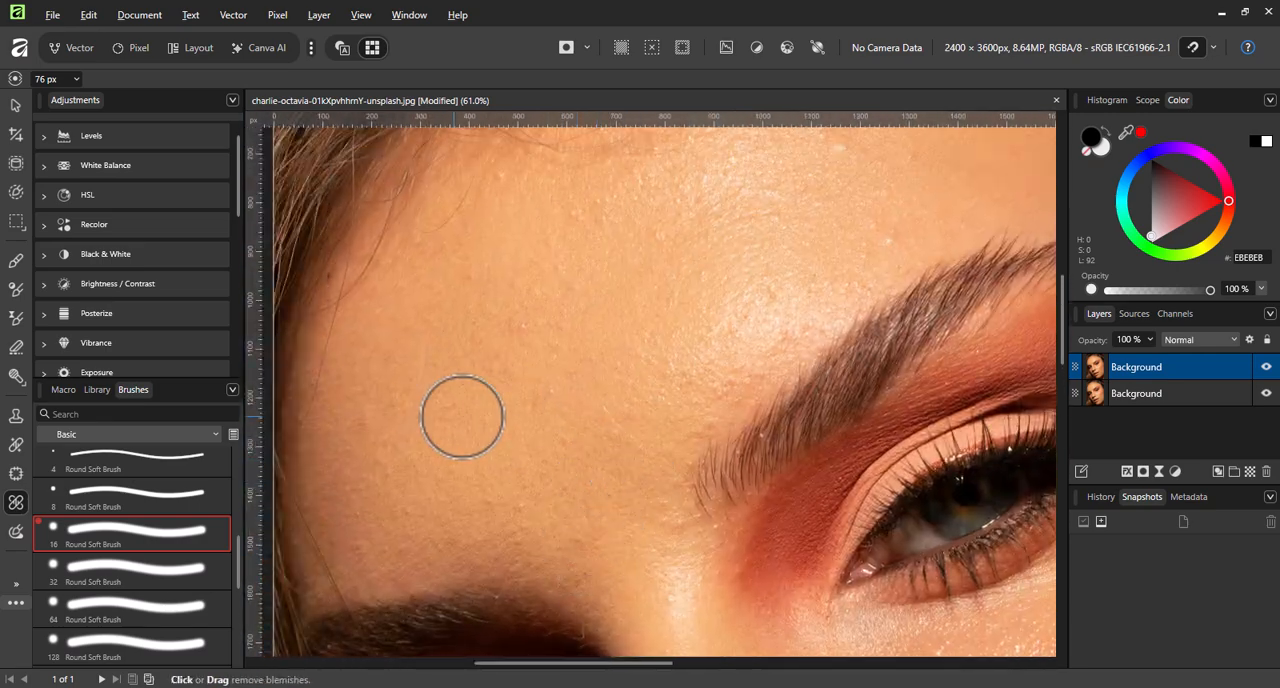
pyautogui.scroll(4, 730, 411)
pyautogui.hscroll(1, 730, 411)
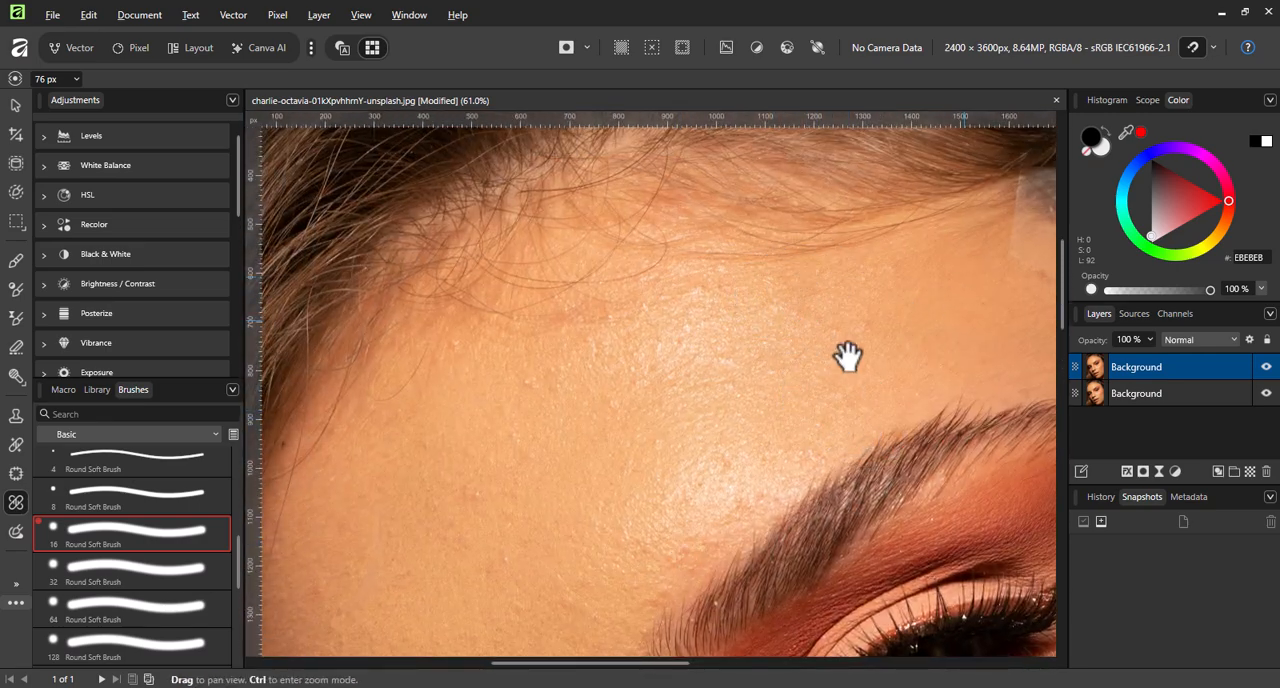
pyautogui.moveTo(960, 320); pyautogui.dragTo(620, 135)
pyautogui.scroll(-4, 746, 491)
pyautogui.moveTo(714, 187); pyautogui.dragTo(688, 342)
pyautogui.scroll(-3, 688, 342)
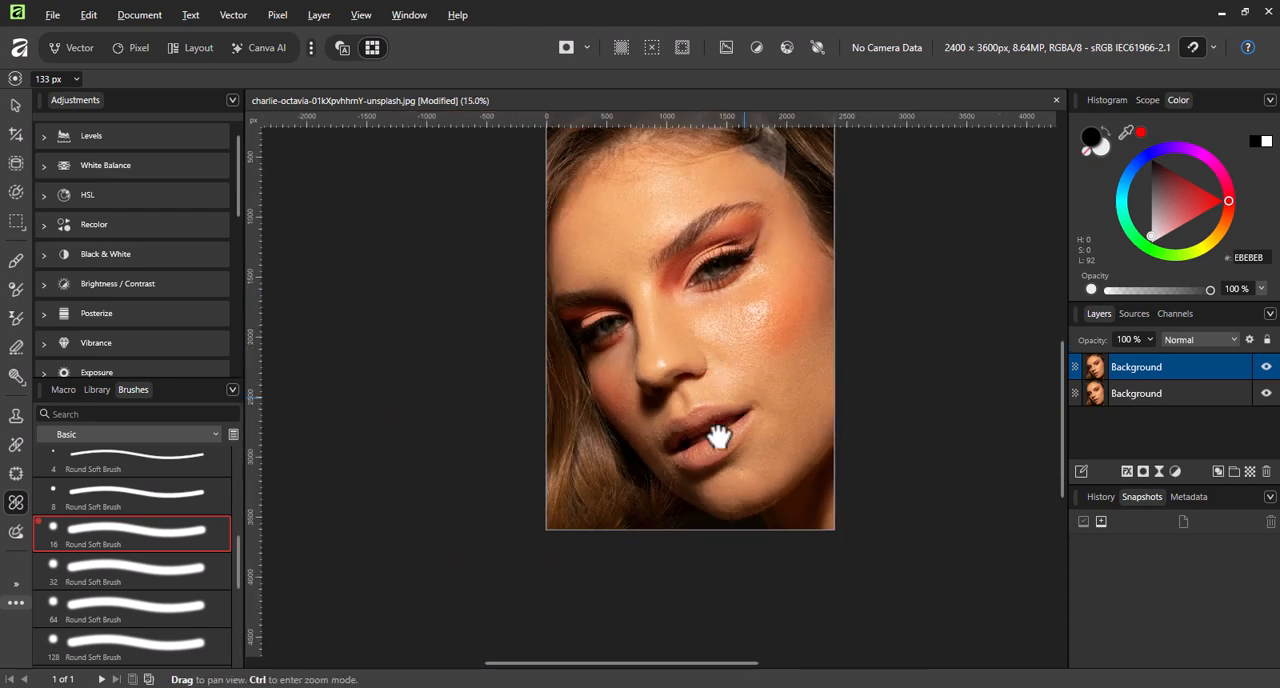
pyautogui.click(1266, 368)
pyautogui.click(1266, 368)
pyautogui.click(1266, 368)
pyautogui.click(1266, 368)
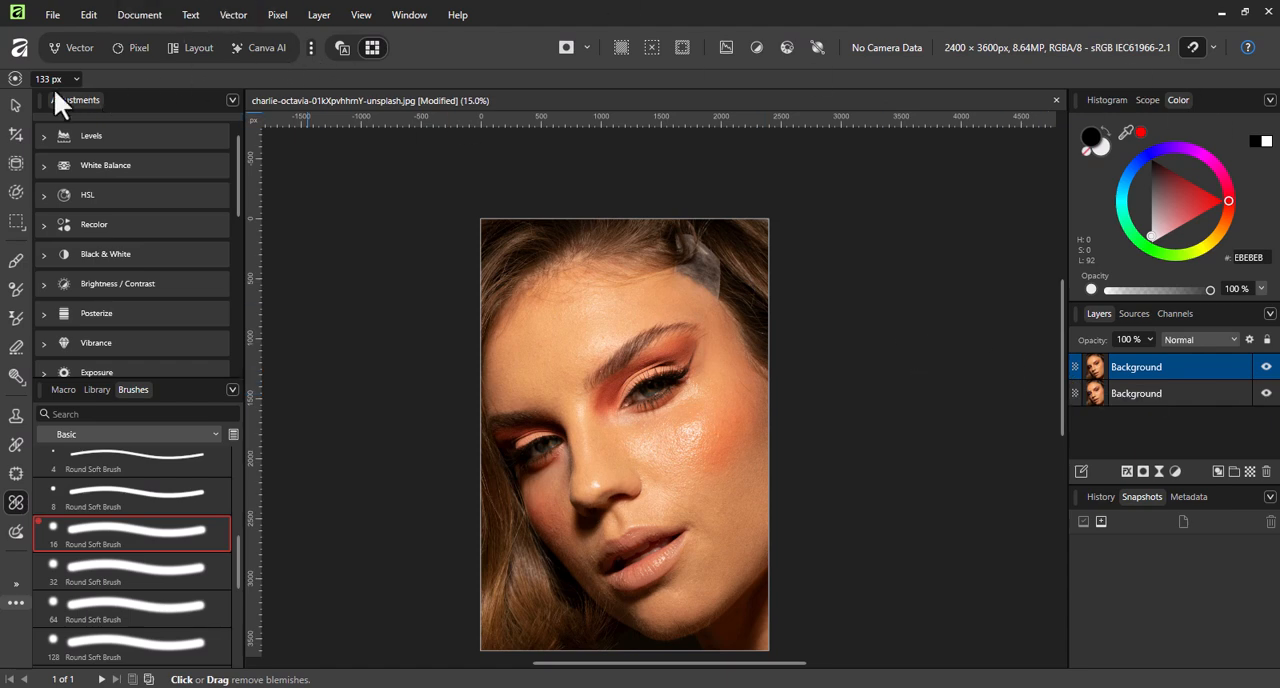
# Start a Frequency Separation of the retouched layer with the Gaussian method, shift the preview divider and increase the radius.
pyautogui.click(406, 15)
pyautogui.click(277, 15)
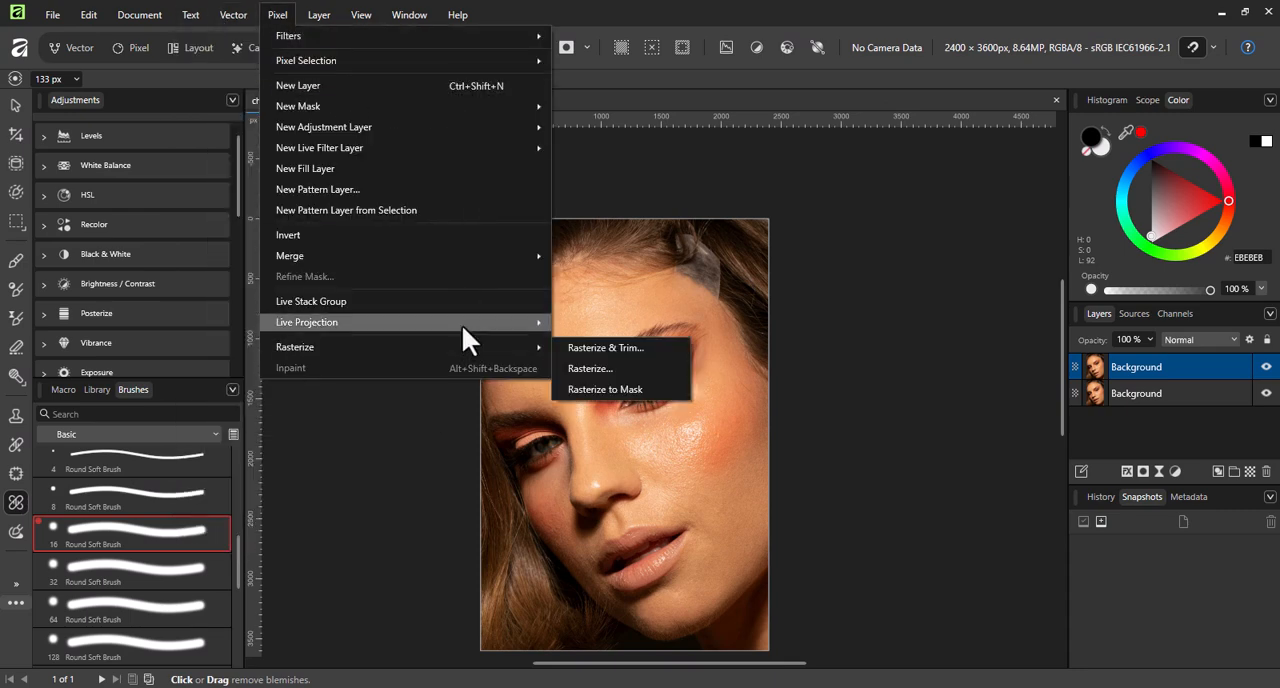
pyautogui.moveTo(440, 152)
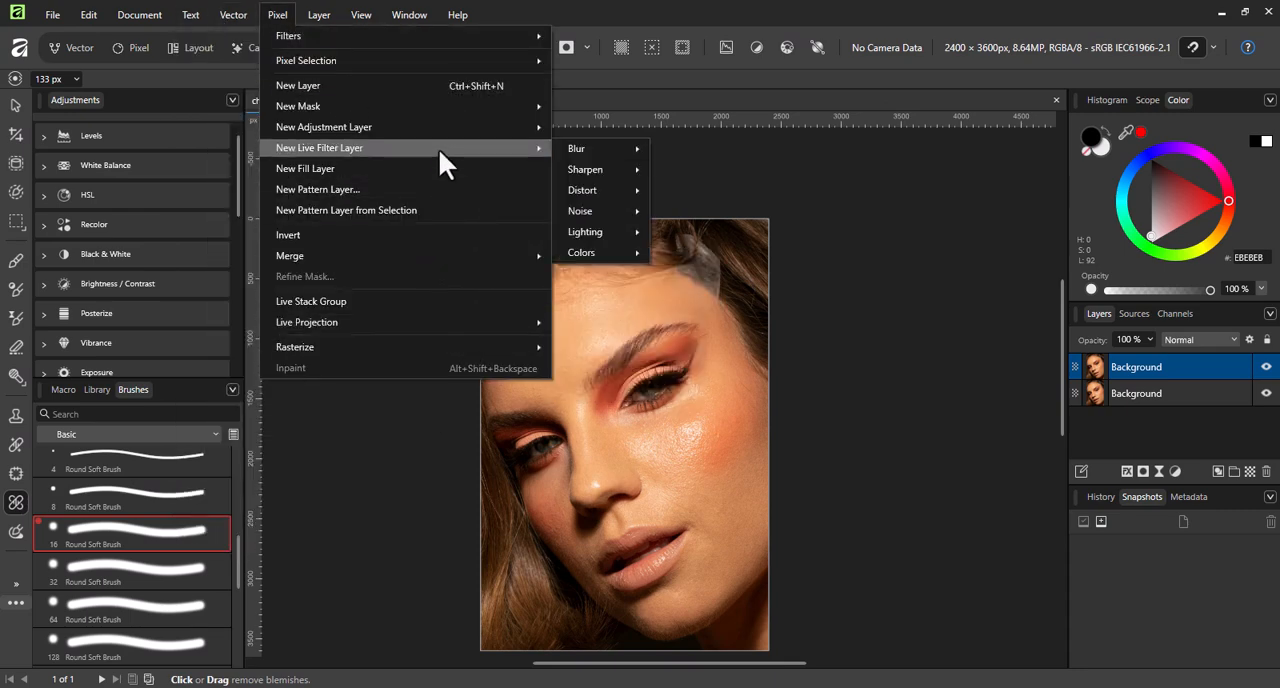
pyautogui.moveTo(466, 56)
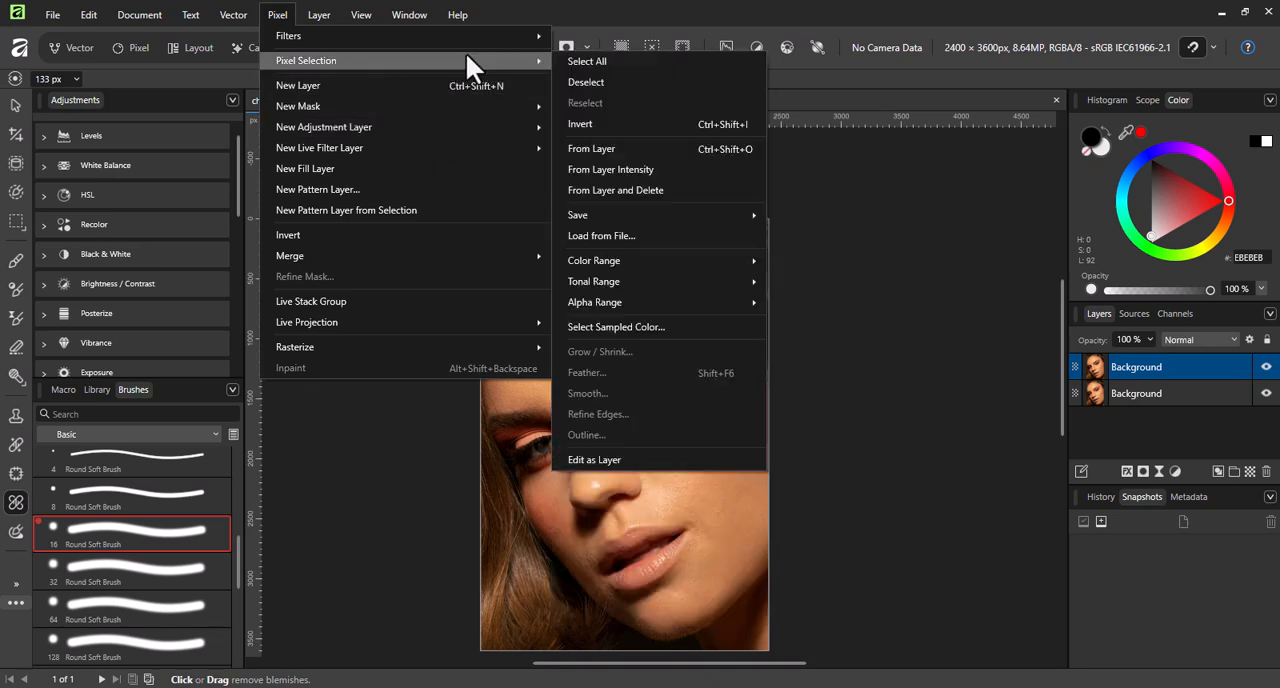
pyautogui.click(691, 228)
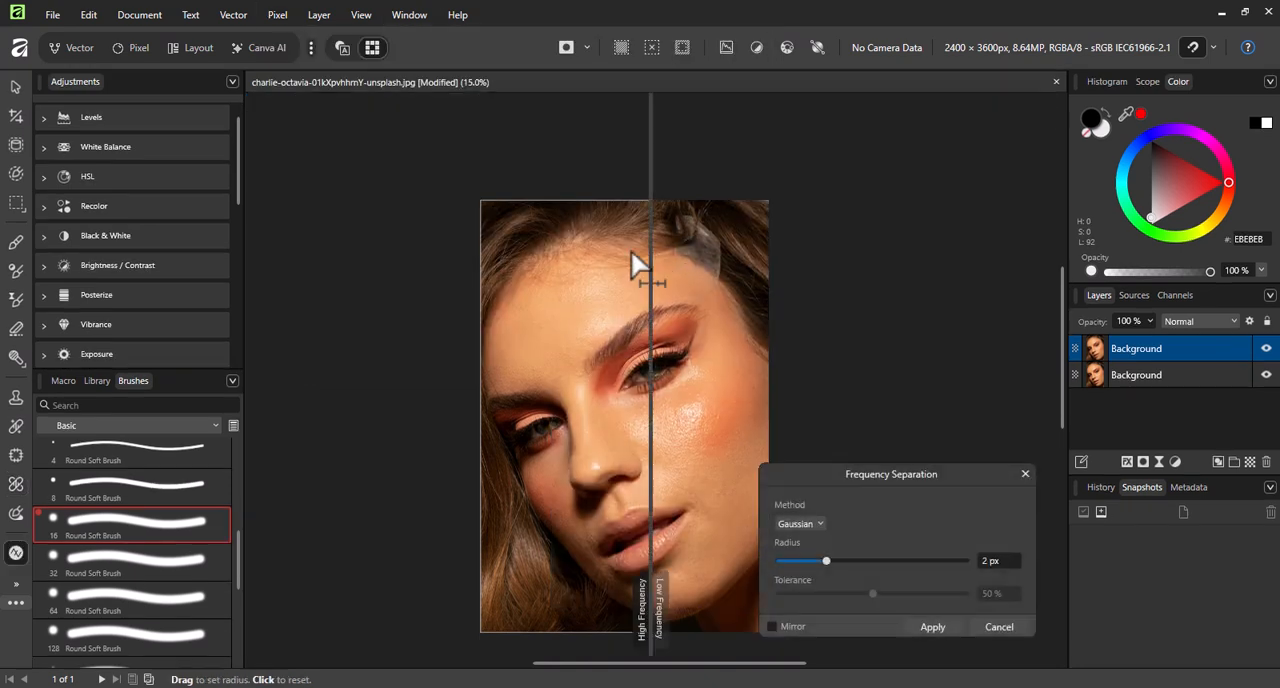
pyautogui.moveTo(648, 408); pyautogui.dragTo(560, 408)
pyautogui.moveTo(887, 474); pyautogui.dragTo(866, 357)
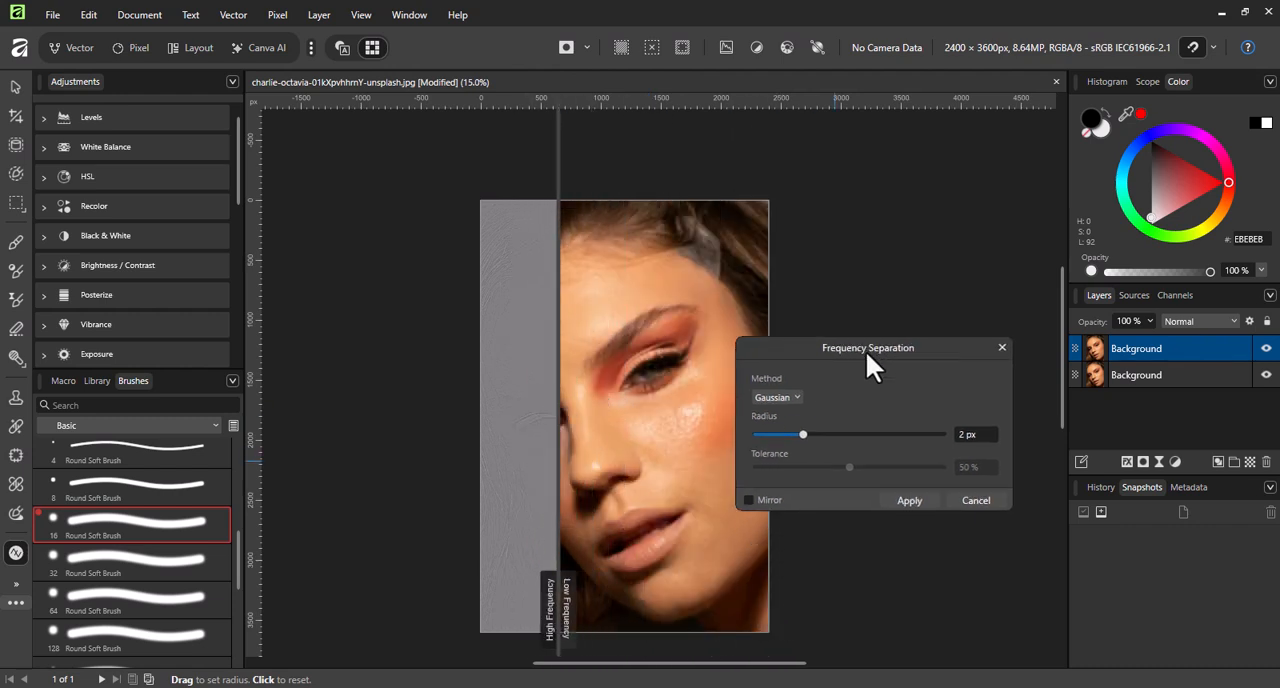
pyautogui.moveTo(803, 437); pyautogui.dragTo(857, 437)
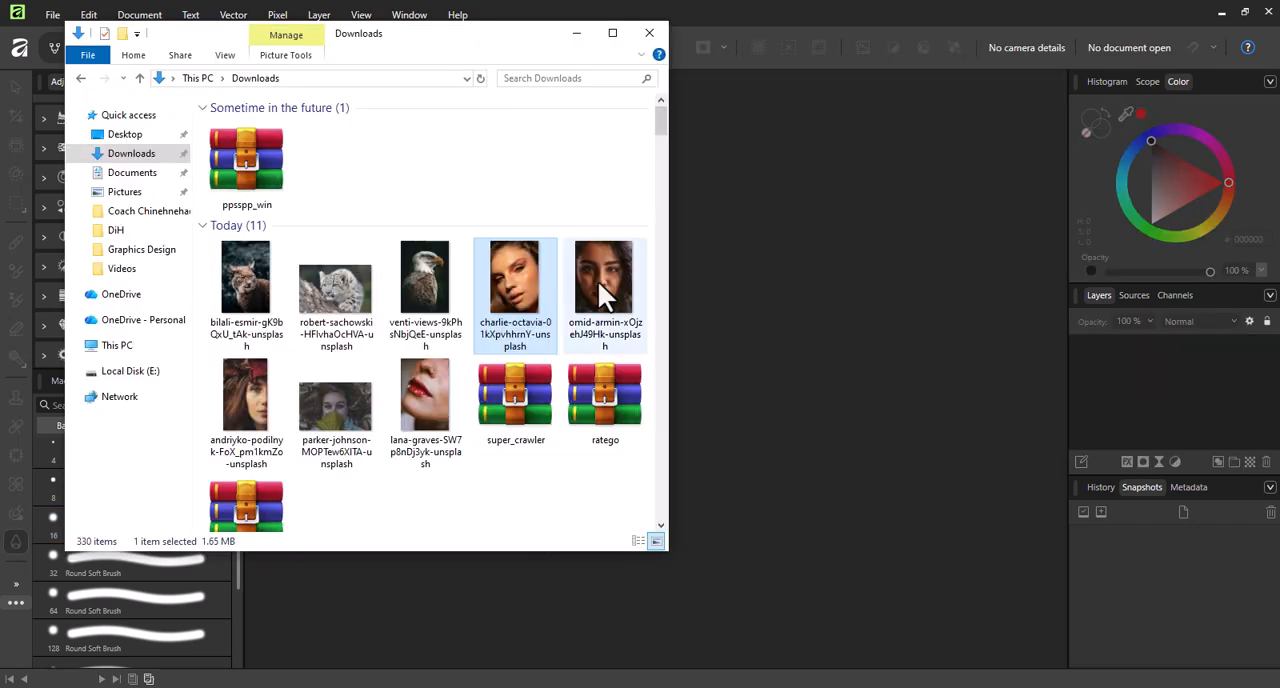
# Open the portrait of the dark-haired woman with red lips from the Downloads folder as another document.
pyautogui.moveTo(598, 282); pyautogui.dragTo(768, 96)
pyautogui.click(576, 33)
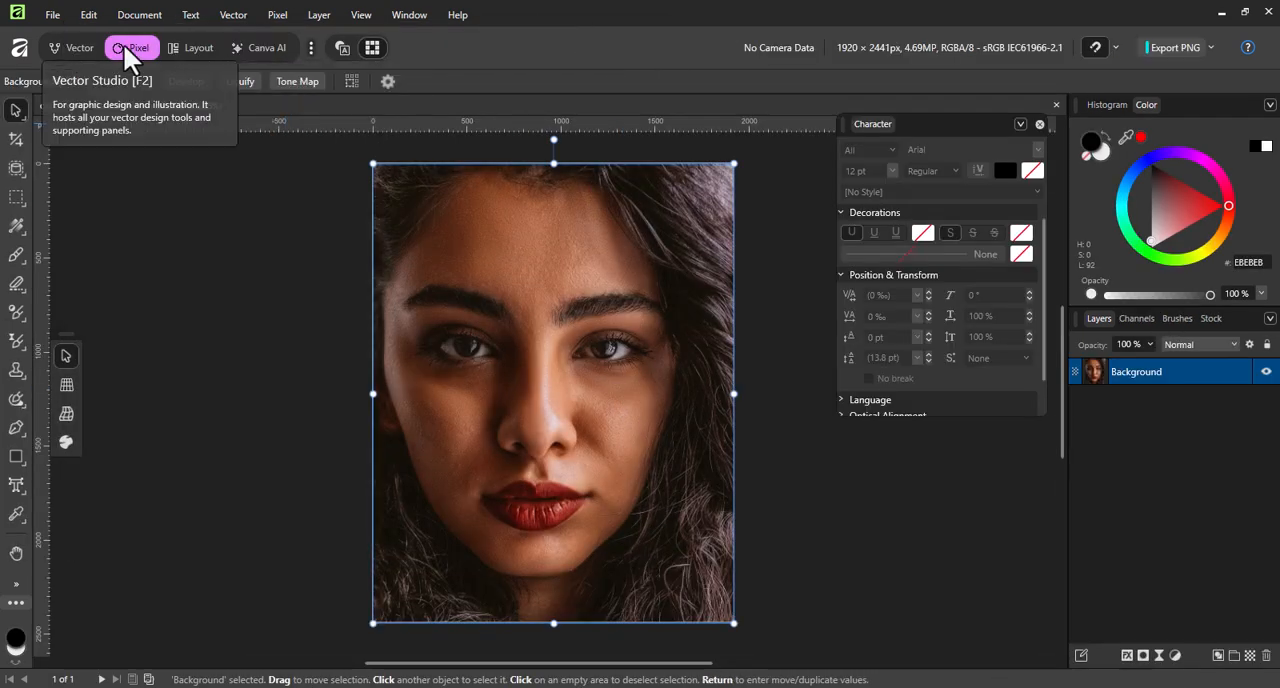
# Switch the portrait document to the Pixel studio and dismiss the studio-switching notice.
pyautogui.click(50, 14)
pyautogui.moveTo(200, 34)
pyautogui.click(385, 144)
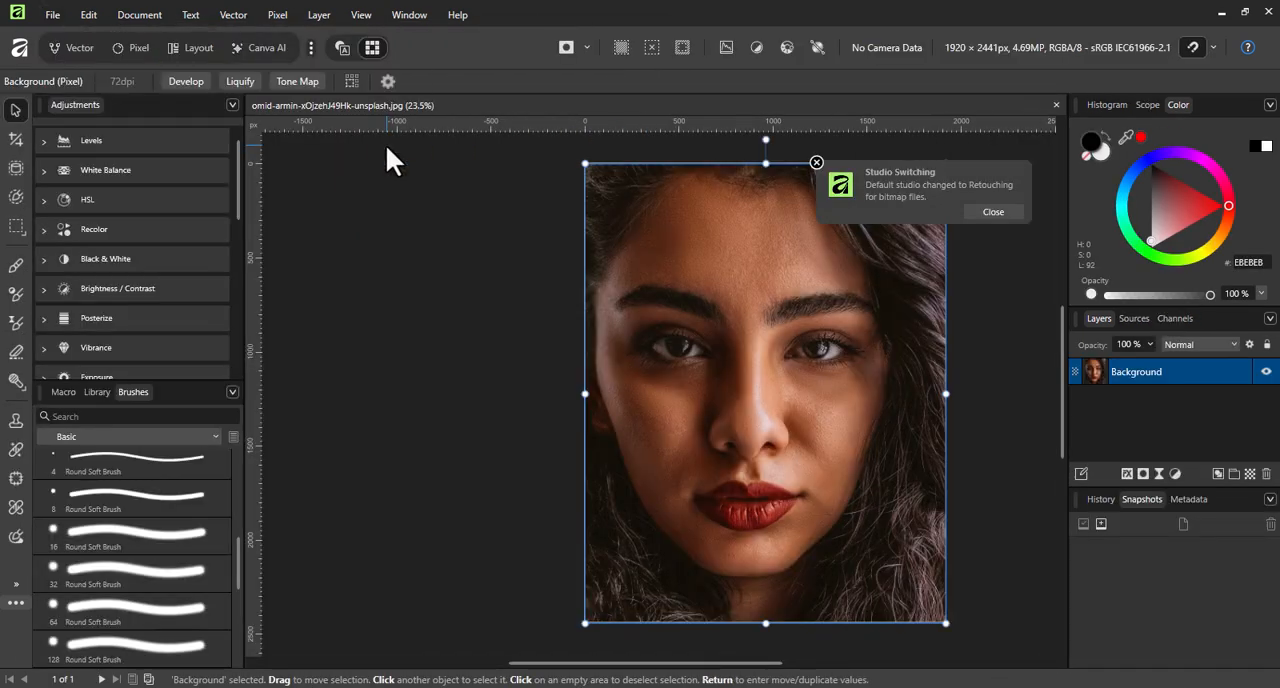
pyautogui.click(130, 46)
pyautogui.click(997, 212)
pyautogui.scroll(5, 557, 306)
pyautogui.scroll(-5, 558, 306)
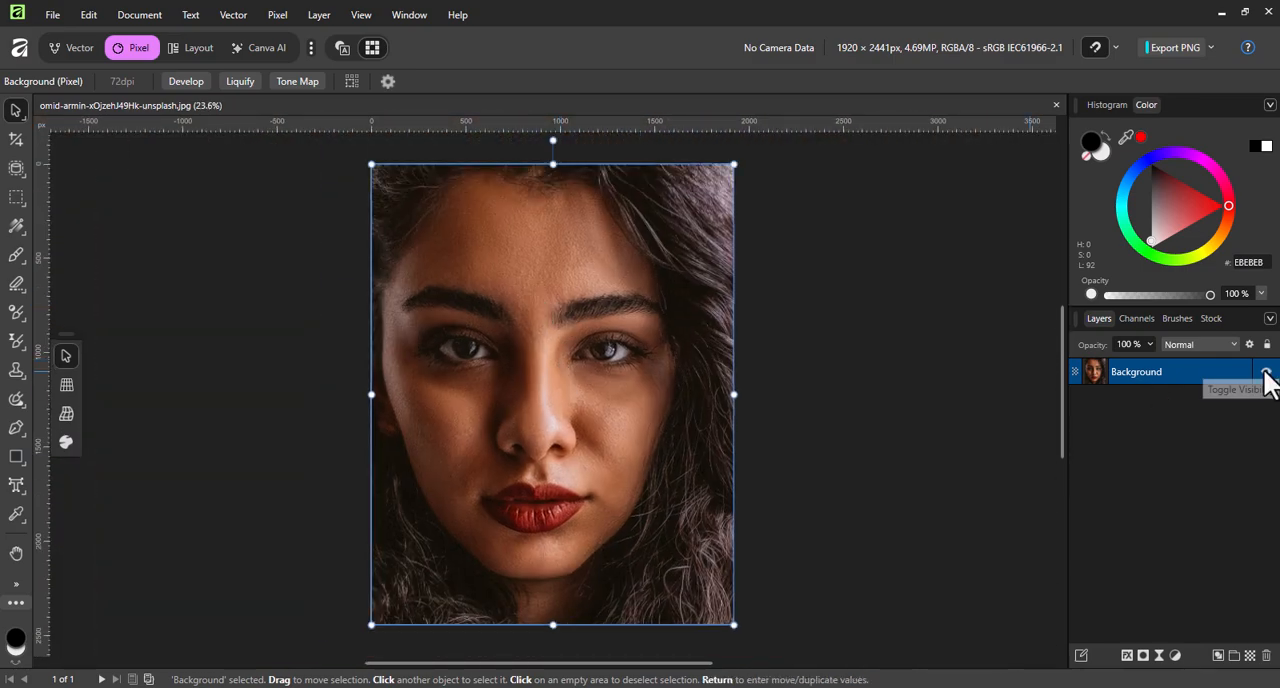
# Duplicate the Background layer and apply a Gaussian Frequency Separation with a slightly increased radius to the copy.
pyautogui.hotkey('ctrl', 'j')
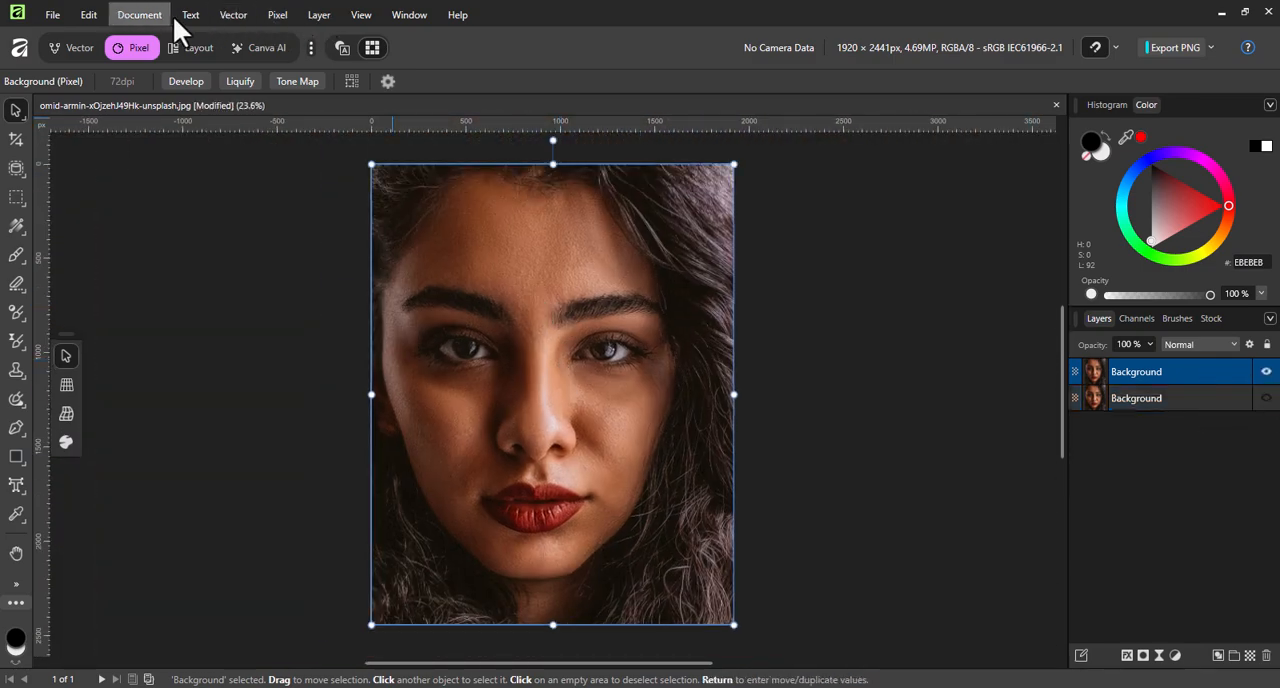
pyautogui.click(290, 17)
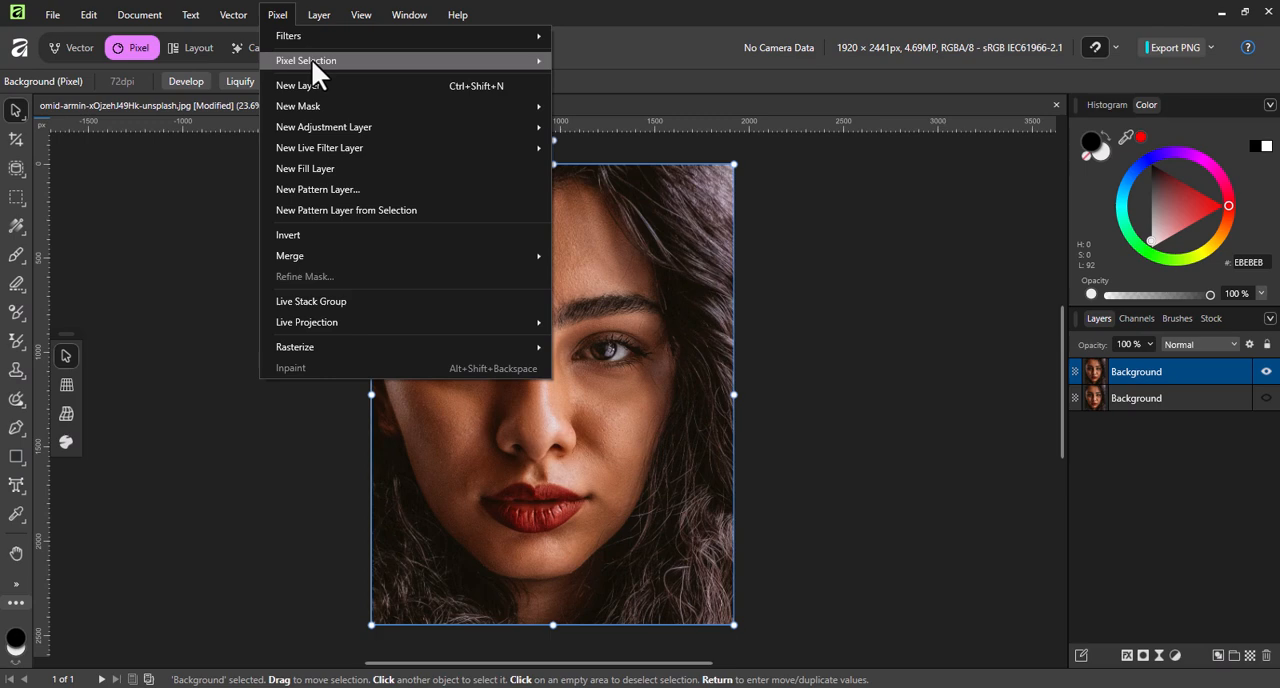
pyautogui.moveTo(311, 58)
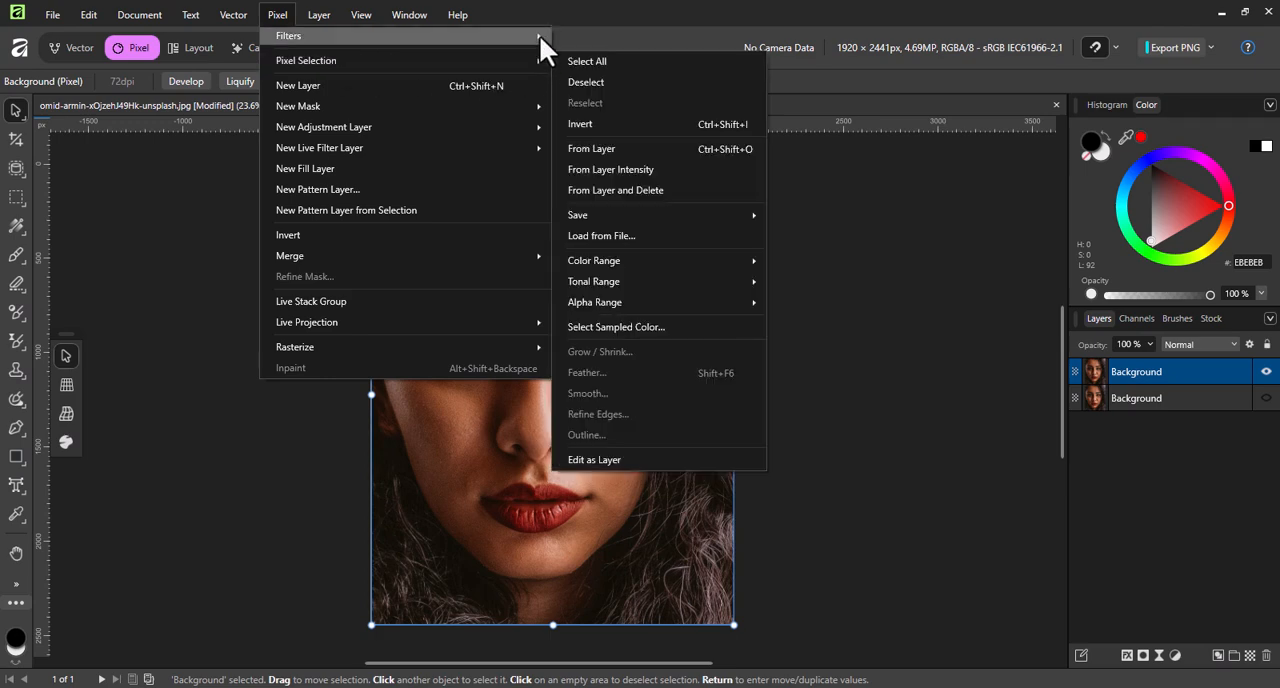
pyautogui.moveTo(539, 36)
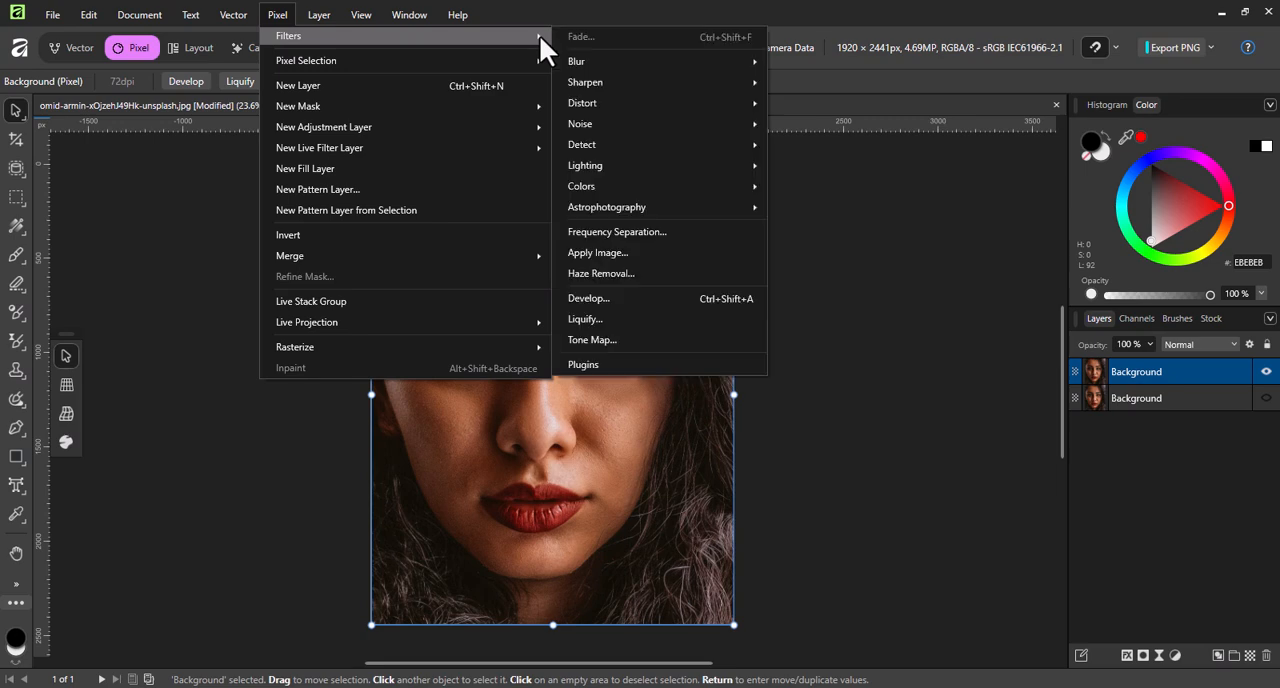
pyautogui.click(683, 232)
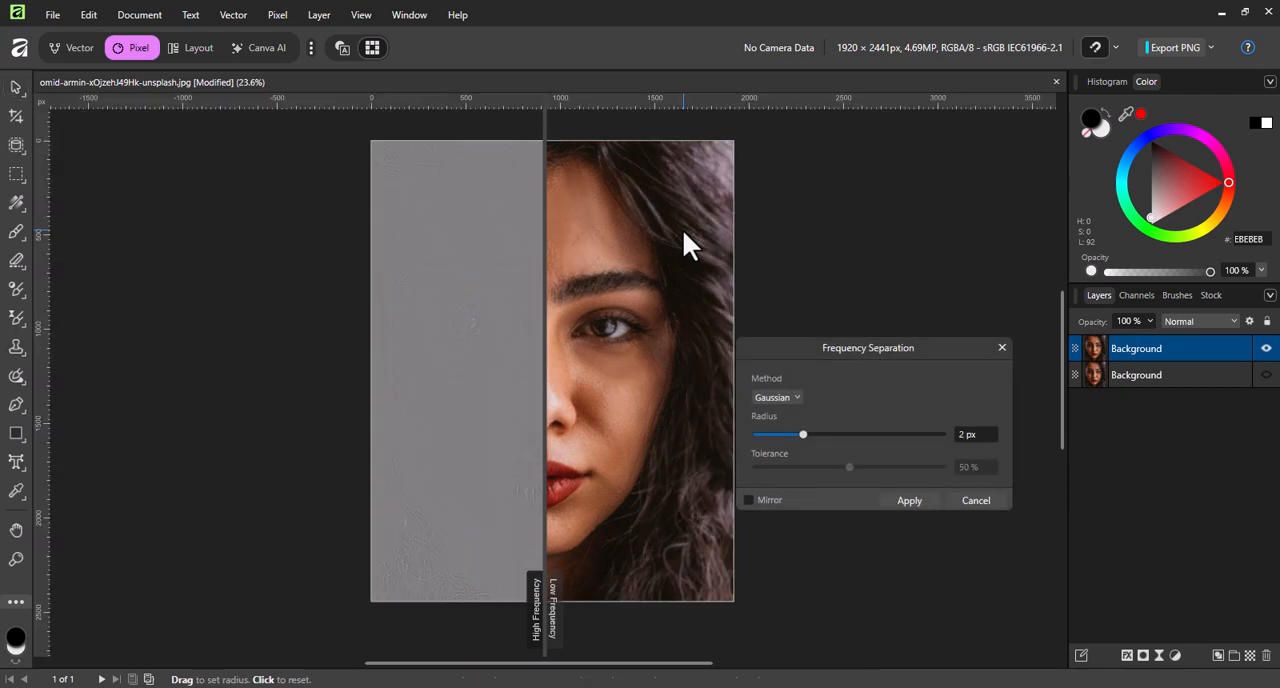
pyautogui.click(816, 434)
pyautogui.click(918, 495)
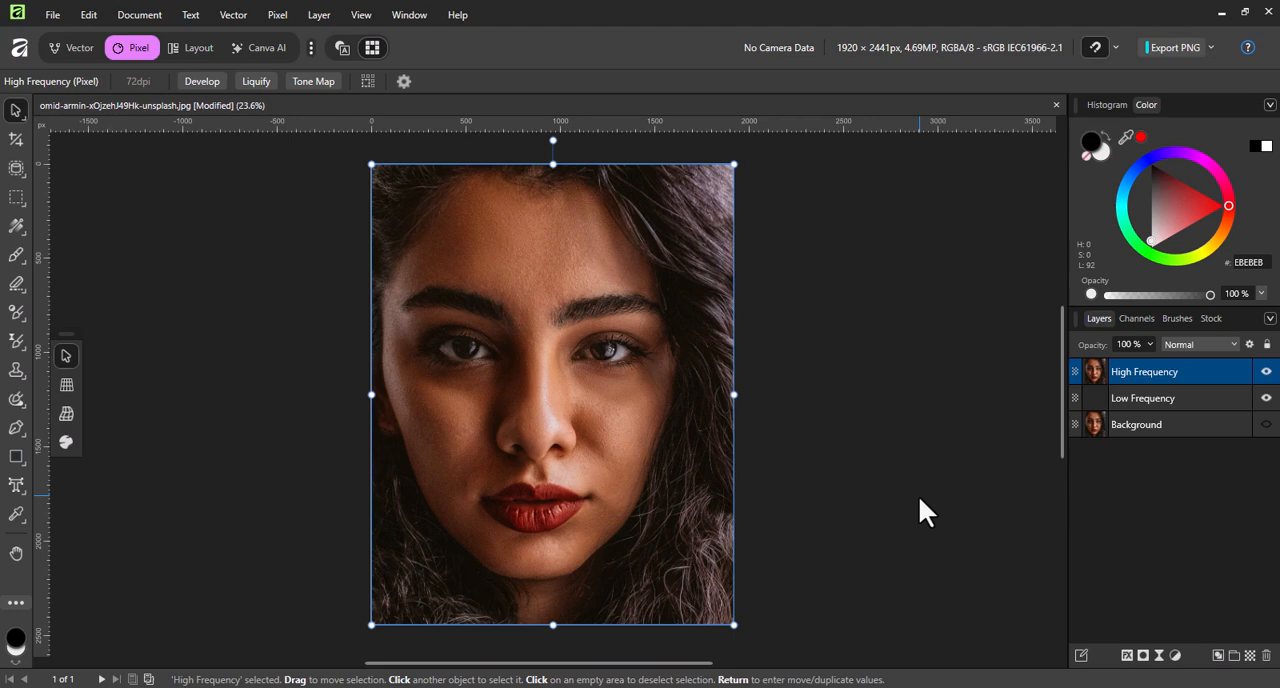
# Select the Low Frequency layer, hide the High Frequency layer and activate the Paint Mixer Brush.
pyautogui.click(1173, 399)
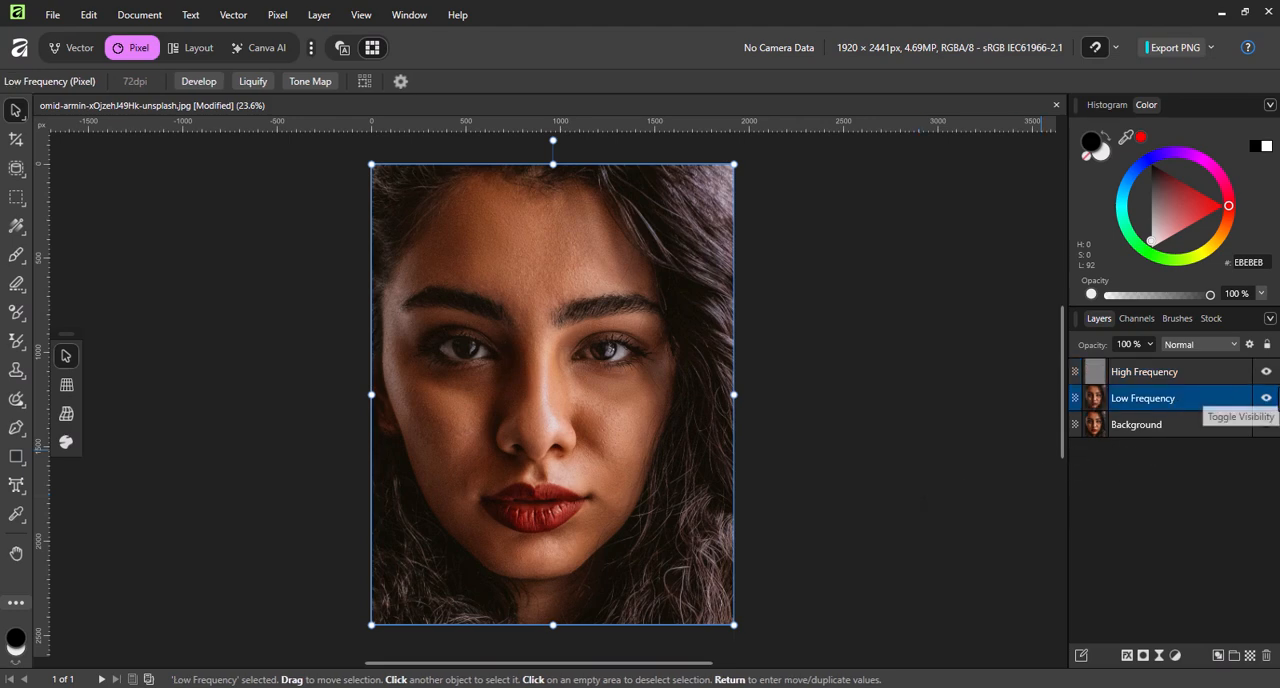
pyautogui.click(1266, 373)
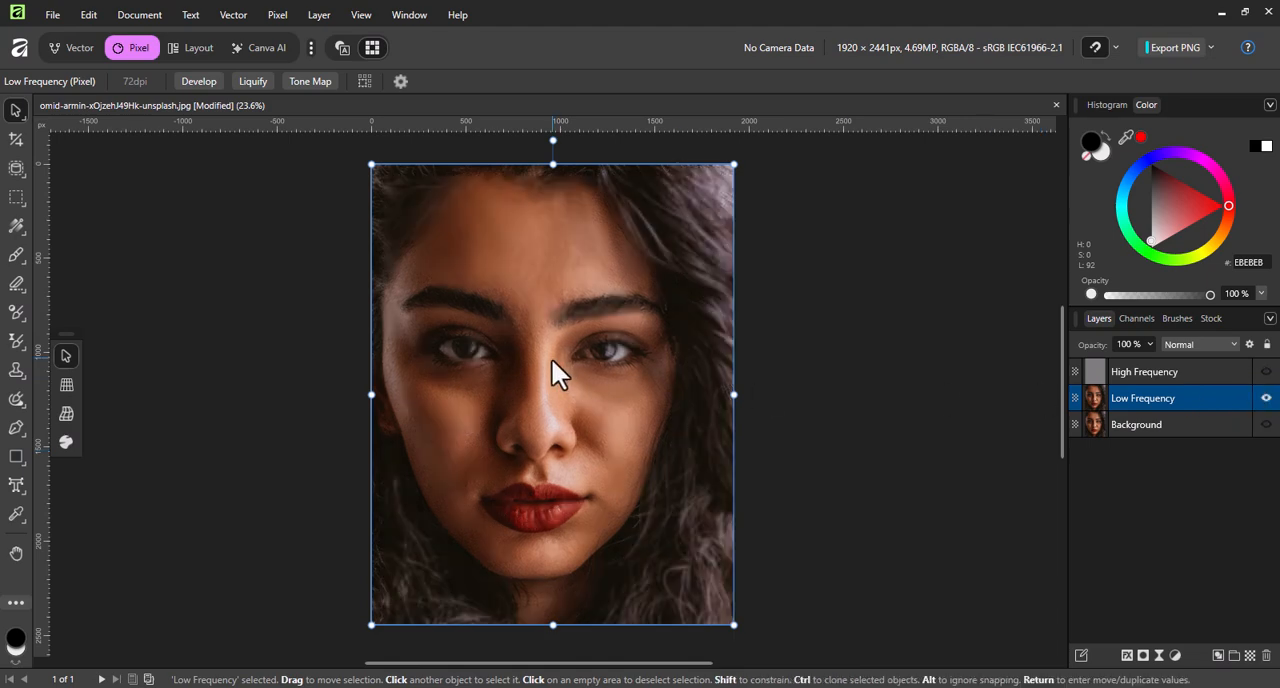
pyautogui.scroll(2, 551, 358)
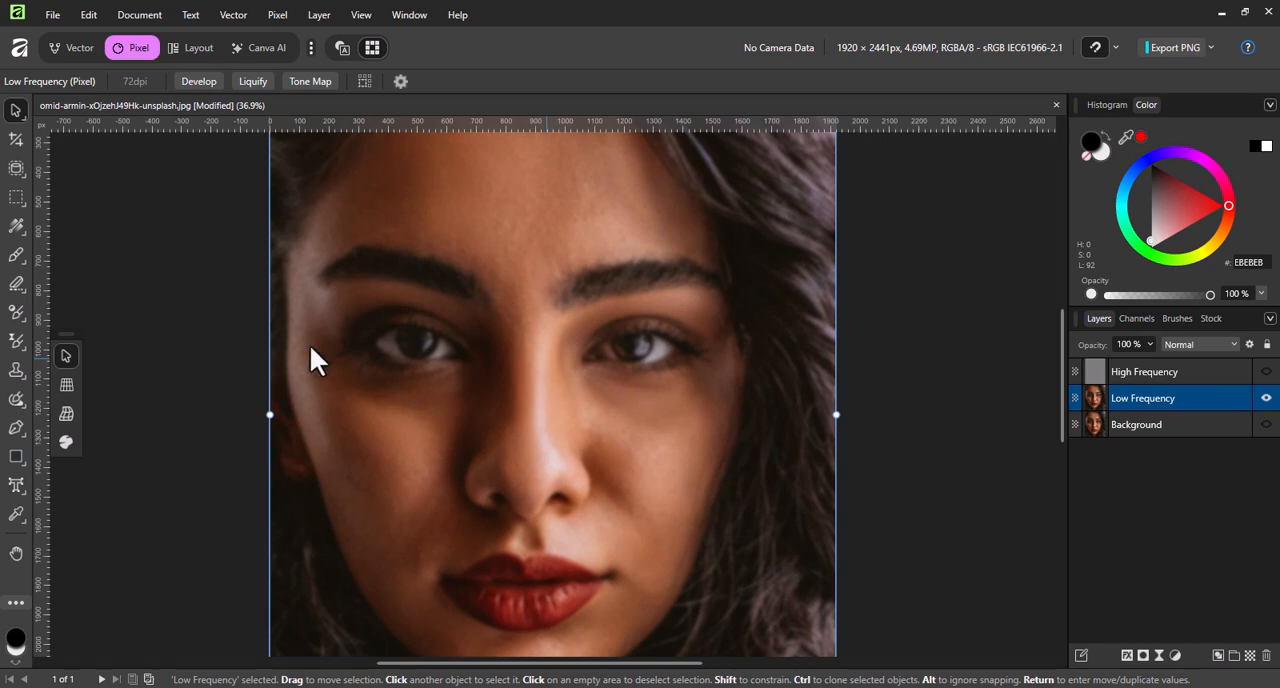
pyautogui.click(12, 258)
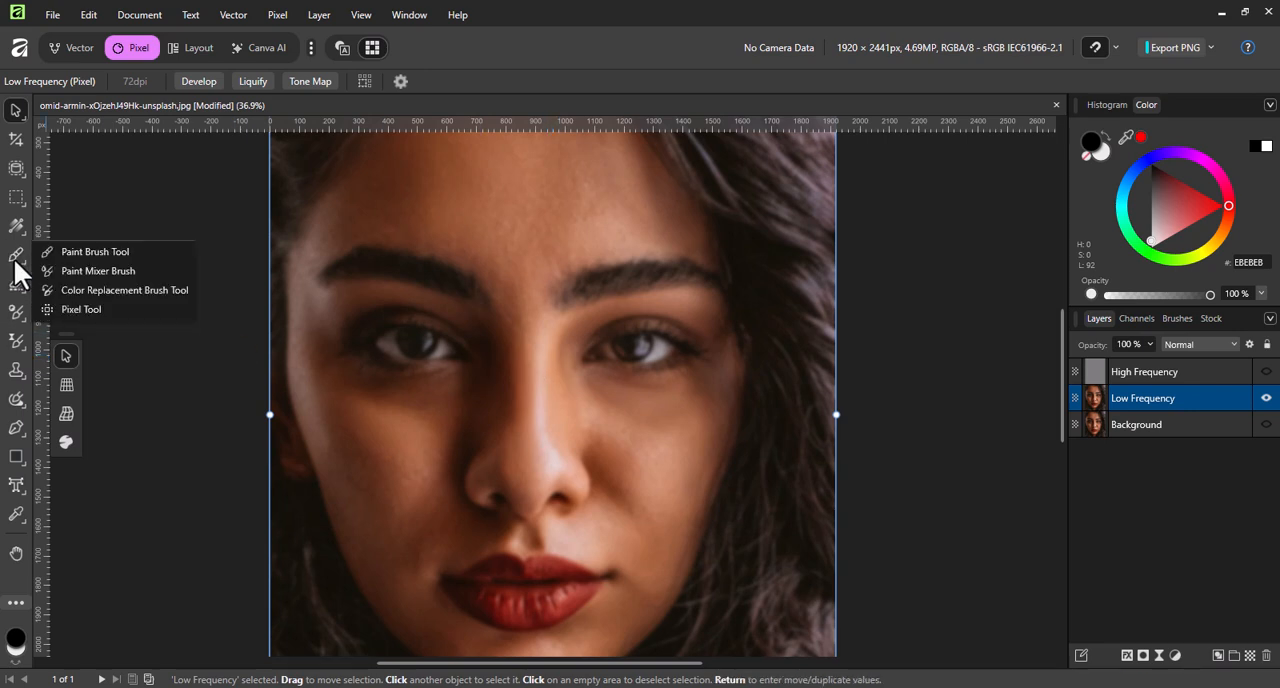
pyautogui.click(81, 274)
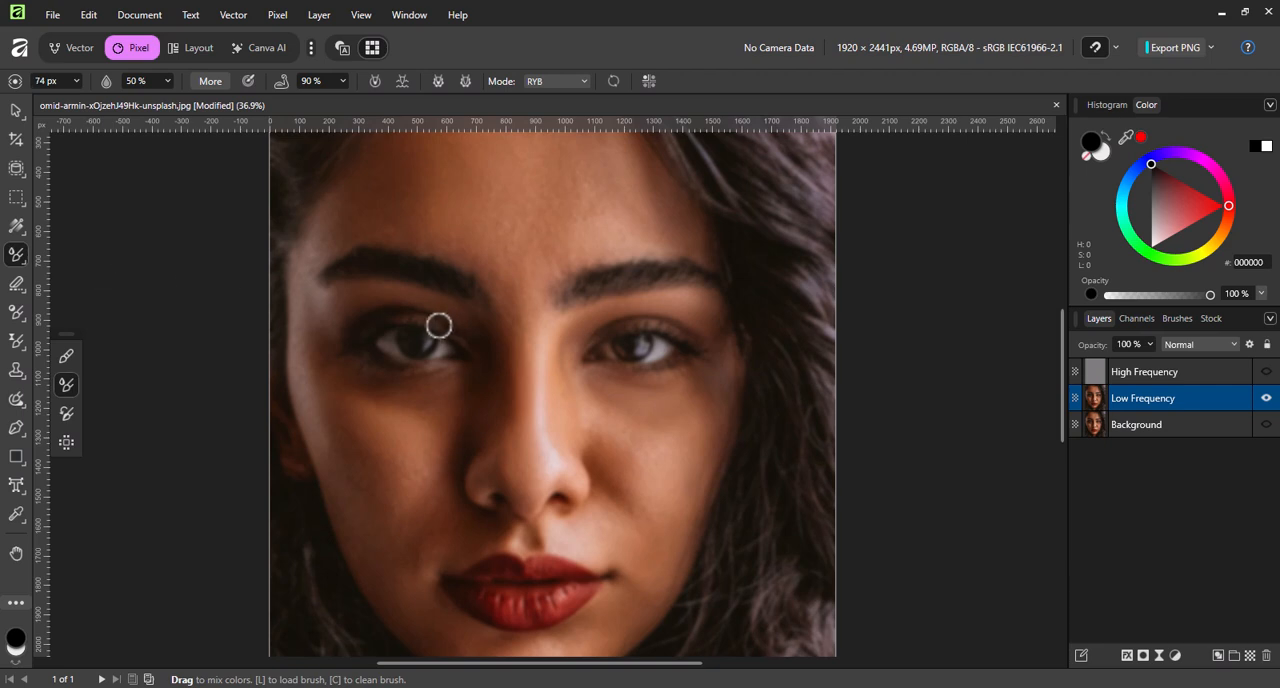
# Try to mix the forehead skin with the mixer brush enlarged to 599 px and loaded with black.
pyautogui.press(']')
pyautogui.press(']')
pyautogui.press(']')
pyautogui.press(']')
pyautogui.press(']')
pyautogui.press(']')
pyautogui.press(']')
pyautogui.press(']')
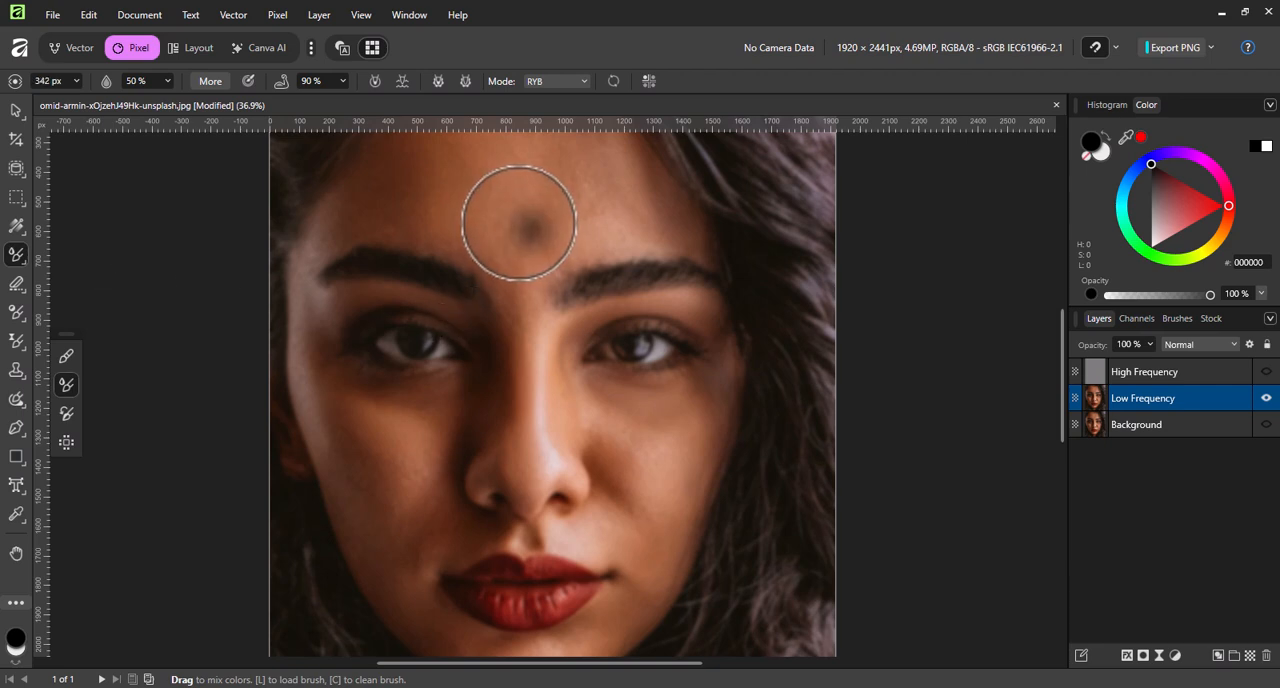
pyautogui.moveTo(475, 210)
pyautogui.mouseDown()
pyautogui.moveTo(538, 218)
pyautogui.moveTo(497, 203)
pyautogui.moveTo(592, 242)
pyautogui.mouseUp()
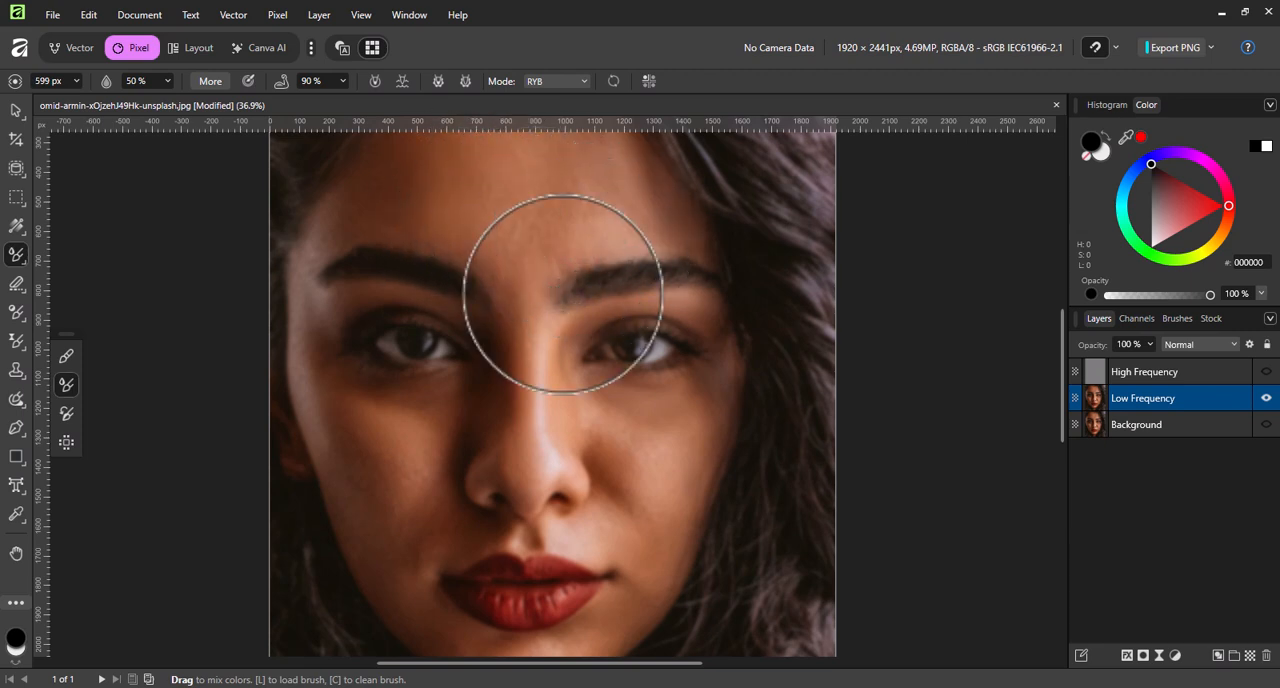
pyautogui.hotkey('ctrl', 'z')
pyautogui.scroll(2, 549, 306)
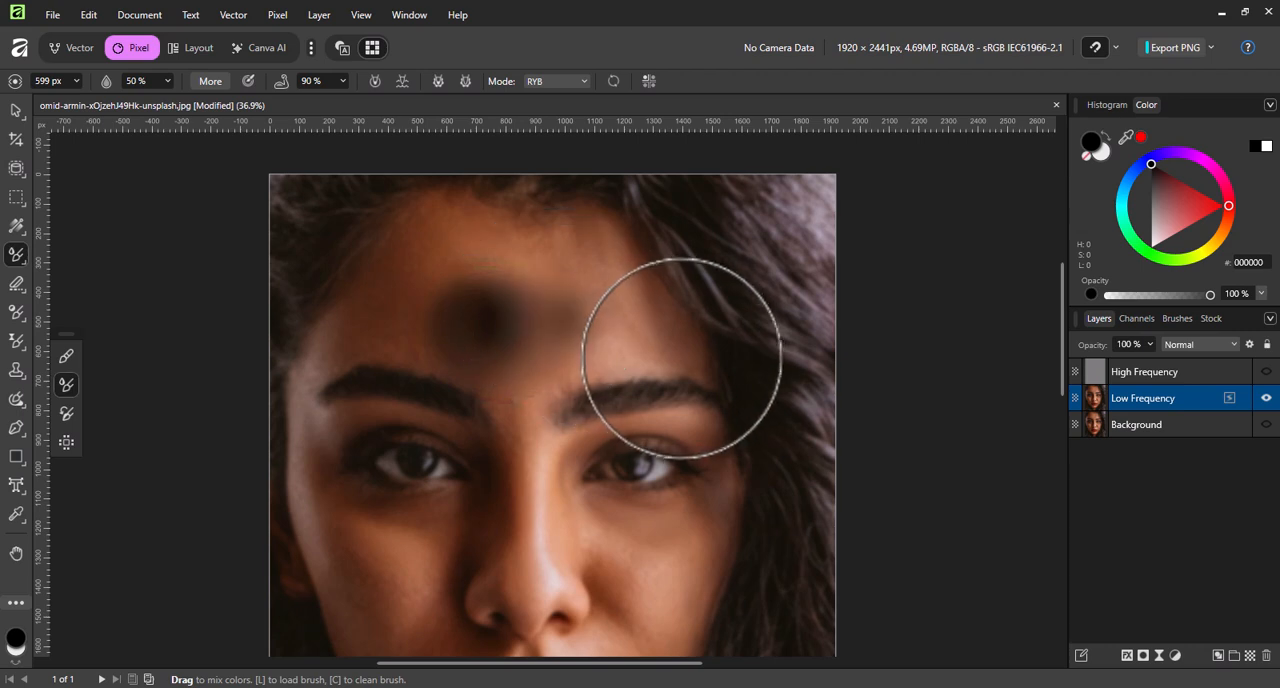
pyautogui.hotkey('ctrl', 'shift', 'z')
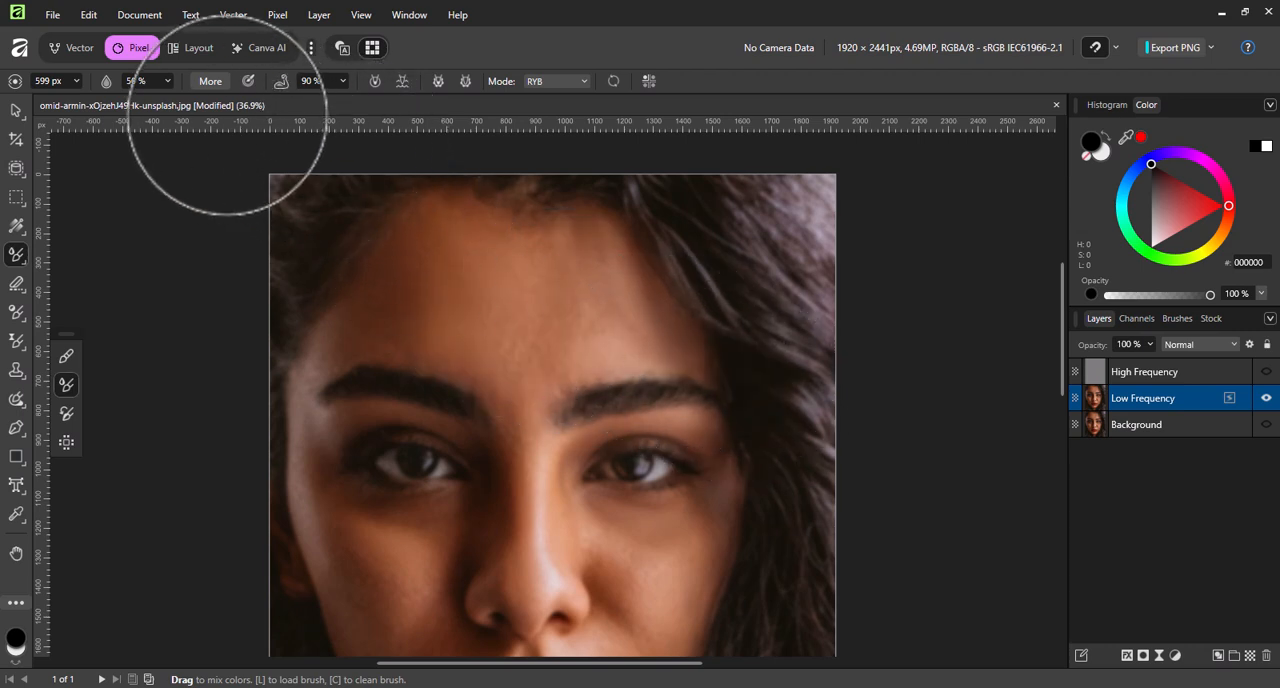
# Clean the loaded colour from the mixer brush, lower its strength to 41 % and try a stroke on the skin.
pyautogui.click(211, 84)
pyautogui.click(158, 98)
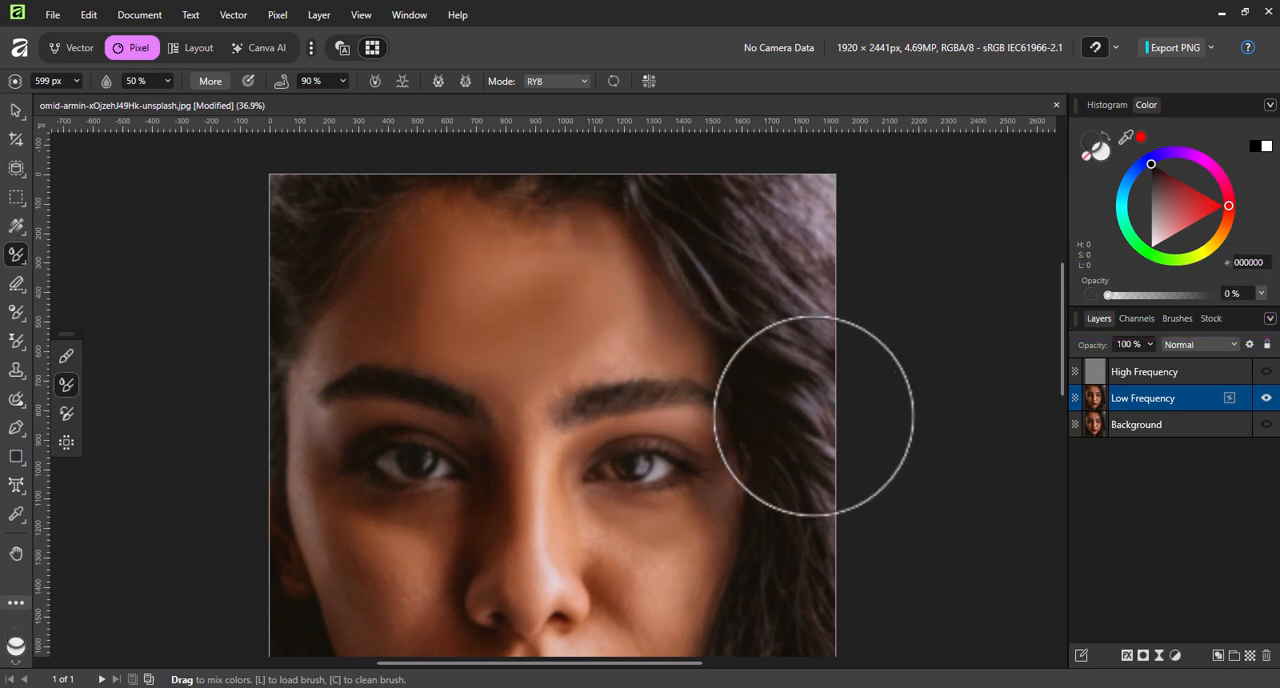
pyautogui.click(340, 81)
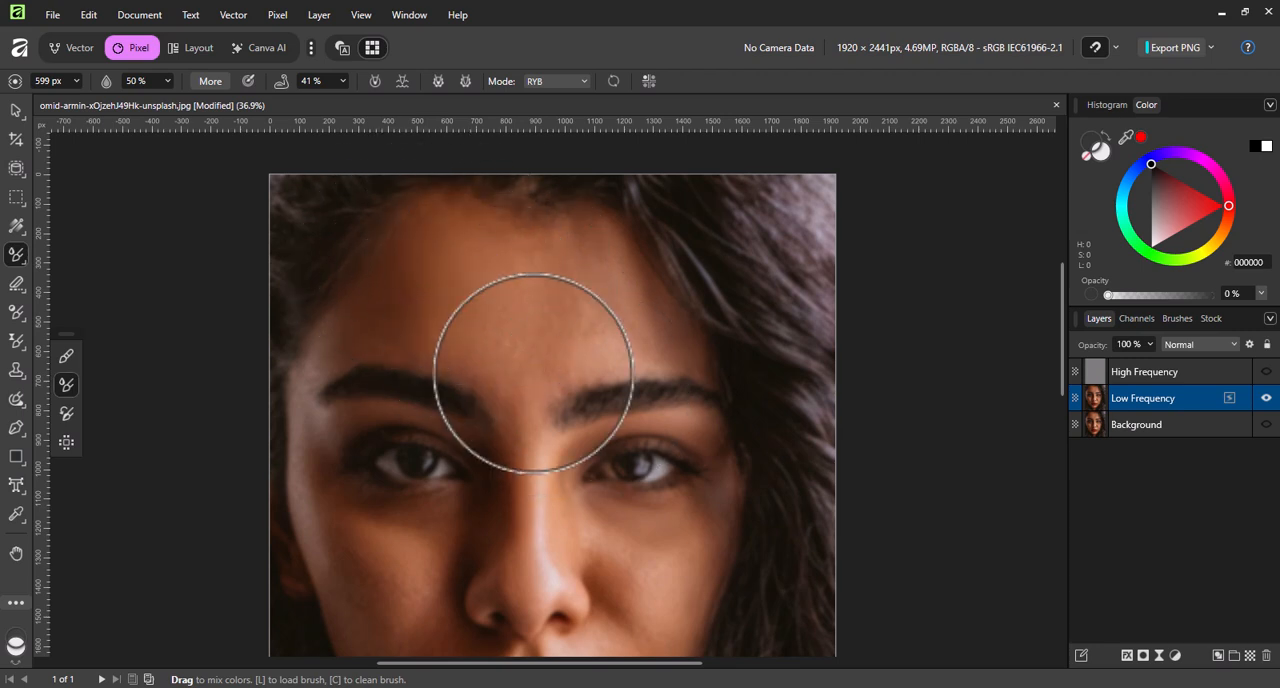
pyautogui.moveTo(686, 394); pyautogui.dragTo(738, 465)
pyautogui.hotkey('ctrl', 'z')
# Set the mixer brush strength to 18 % and blend the forehead skin with the brush enlarged to 658 px.
pyautogui.press('[')
pyautogui.press('[')
pyautogui.press('[')
pyautogui.moveTo(344, 81); pyautogui.dragTo(321, 108)
pyautogui.press(']')
pyautogui.press(']')
pyautogui.press(']')
pyautogui.press(']')
pyautogui.moveTo(562, 430)
pyautogui.mouseDown()
pyautogui.moveTo(604, 346)
pyautogui.moveTo(627, 379)
pyautogui.moveTo(583, 343)
pyautogui.moveTo(608, 354)
pyautogui.moveTo(510, 400)
pyautogui.moveTo(474, 373)
pyautogui.moveTo(599, 437)
pyautogui.moveTo(600, 340)
pyautogui.moveTo(573, 417)
pyautogui.moveTo(661, 409)
pyautogui.moveTo(623, 391)
pyautogui.moveTo(577, 406)
pyautogui.moveTo(602, 368)
pyautogui.mouseUp()
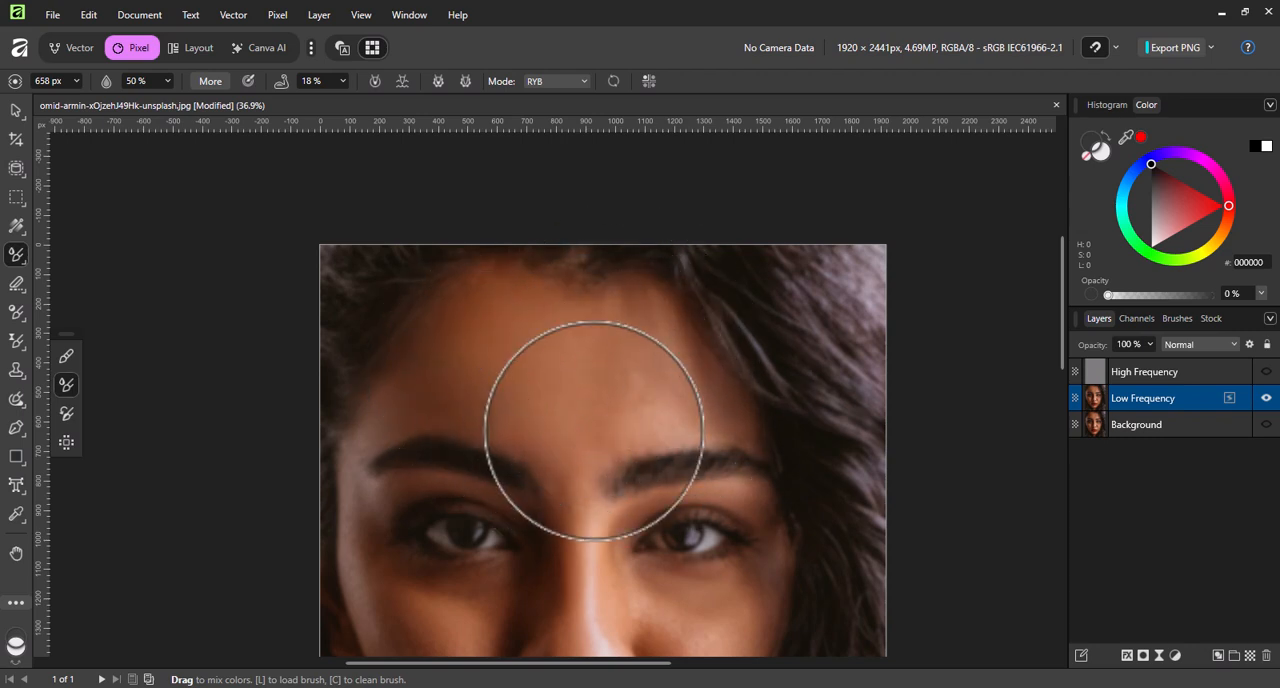
pyautogui.moveTo(597, 449); pyautogui.dragTo(502, 384)
# Smooth the remaining forehead tones above the brows with the mixer brush resized between 248 and 499 px.
pyautogui.press('[')
pyautogui.press('[')
pyautogui.press('[')
pyautogui.press('[')
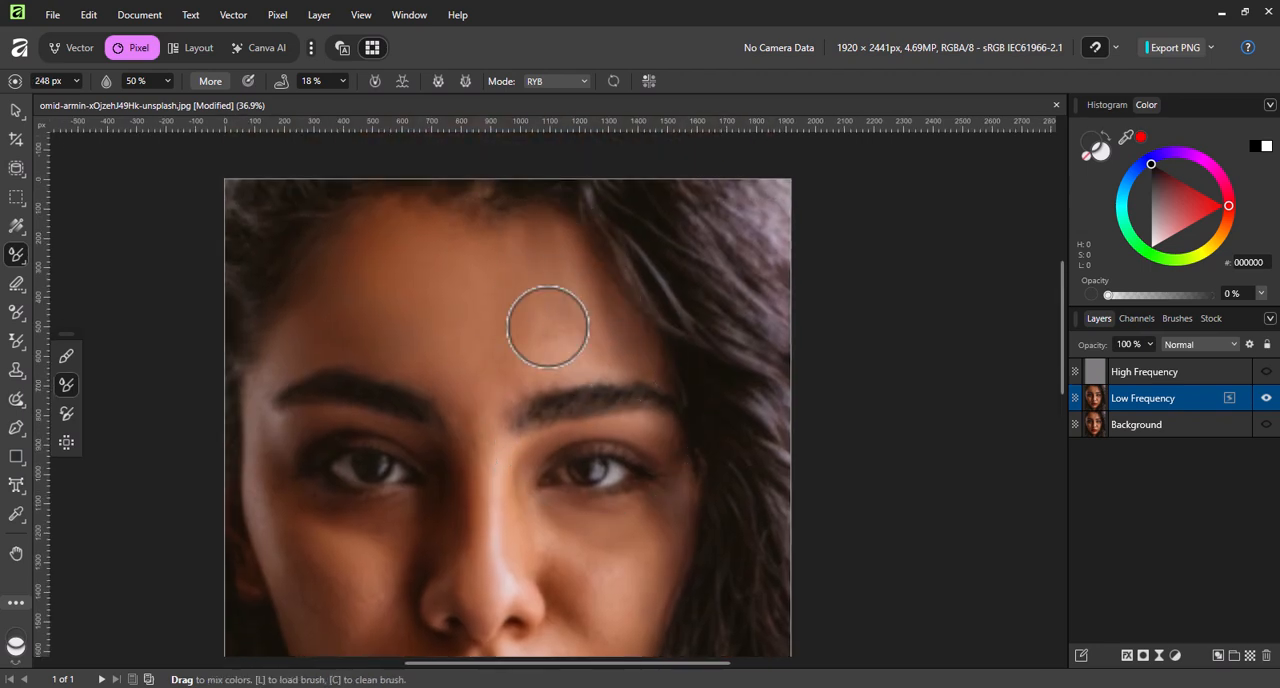
pyautogui.press(']')
pyautogui.press(']')
pyautogui.press(']')
pyautogui.press(']')
pyautogui.moveTo(476, 394)
pyautogui.mouseDown()
pyautogui.moveTo(506, 286)
pyautogui.moveTo(456, 388)
pyautogui.moveTo(511, 293)
pyautogui.moveTo(445, 350)
pyautogui.moveTo(557, 407)
pyautogui.moveTo(549, 348)
pyautogui.mouseUp()
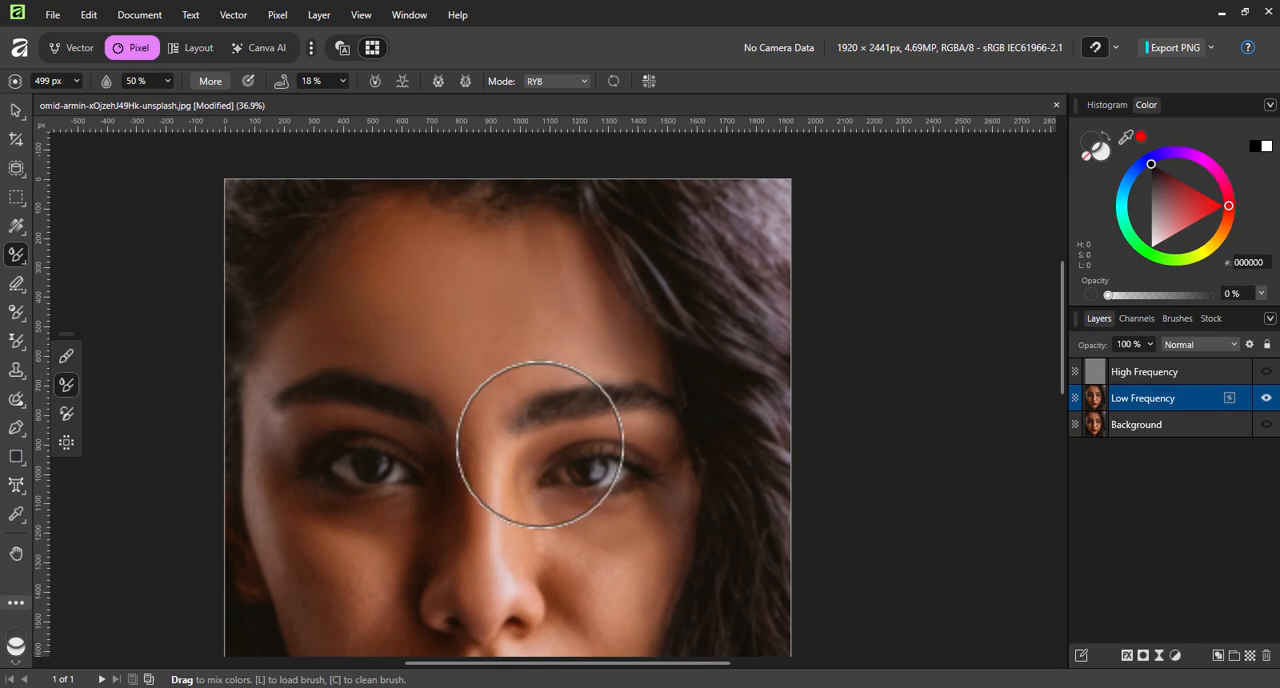
# Blend the tones along the nose with the mixer brush reduced to about 222 px.
pyautogui.moveTo(444, 625); pyautogui.dragTo(486, 554)
pyautogui.press('[')
pyautogui.press('[')
pyautogui.press('[')
pyautogui.press('[')
pyautogui.press('[')
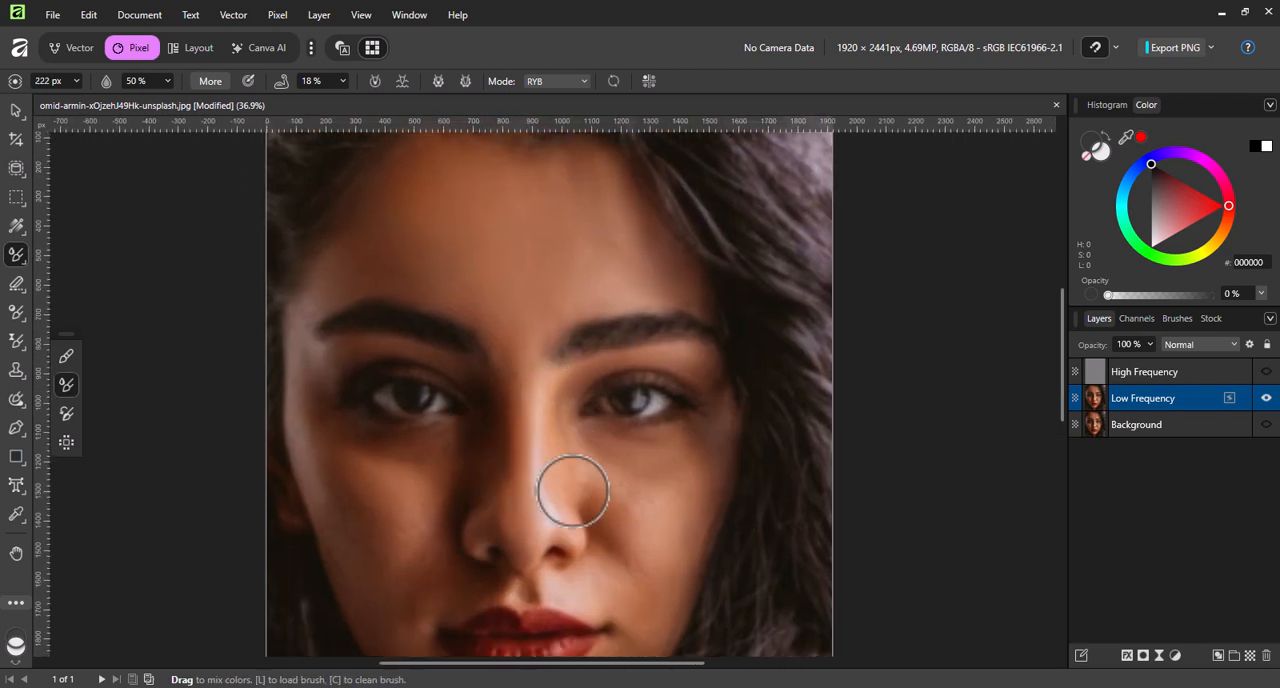
pyautogui.moveTo(508, 388)
pyautogui.mouseDown()
pyautogui.moveTo(505, 490)
pyautogui.moveTo(470, 480)
pyautogui.moveTo(514, 369)
pyautogui.moveTo(533, 359)
pyautogui.moveTo(518, 390)
pyautogui.mouseUp()
pyautogui.press('[')
pyautogui.press('[')
pyautogui.press('[')
pyautogui.press('[')
pyautogui.press('[')
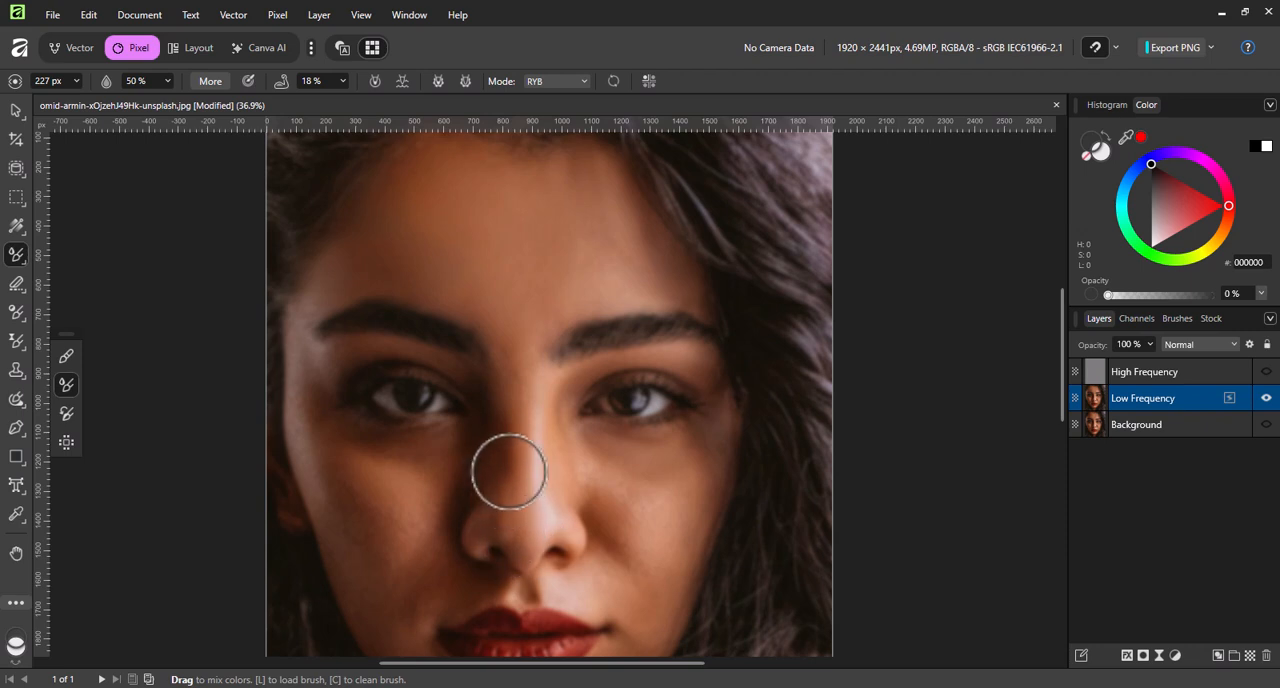
# Blend the skin tones on both cheeks with the mixer brush enlarged to 398 px.
pyautogui.press(']')
pyautogui.press(']')
pyautogui.press(']')
pyautogui.press(']')
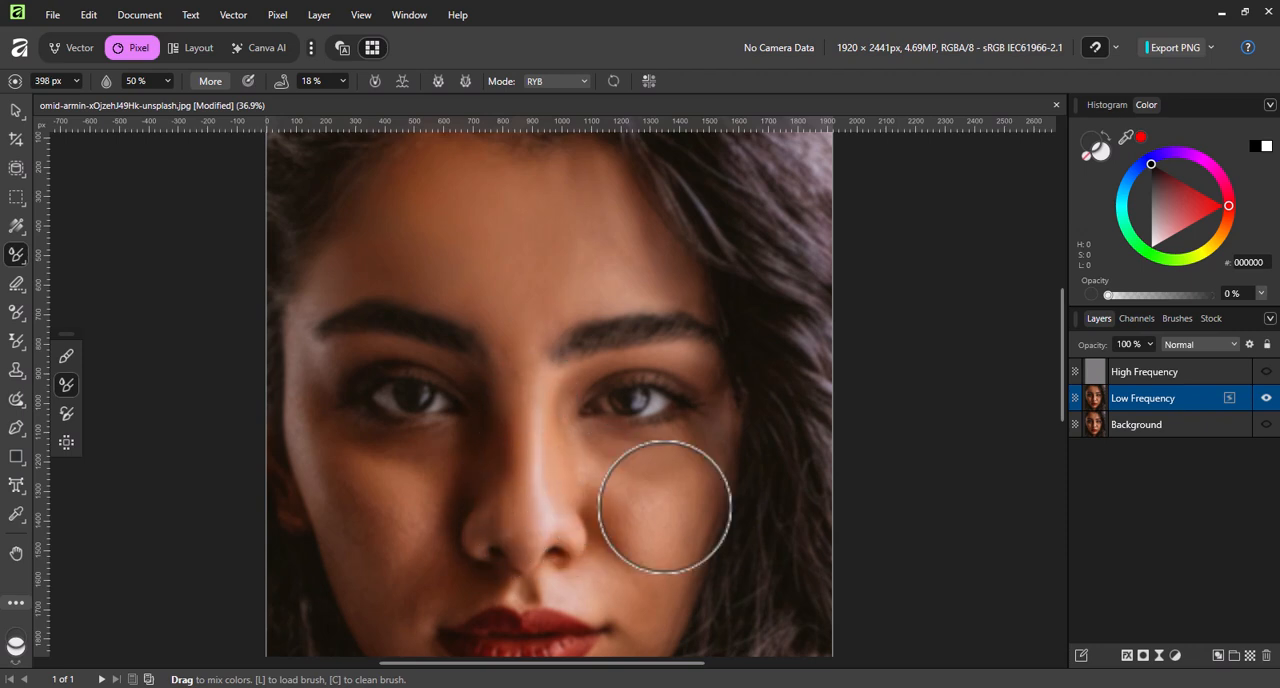
pyautogui.moveTo(611, 477); pyautogui.dragTo(622, 360)
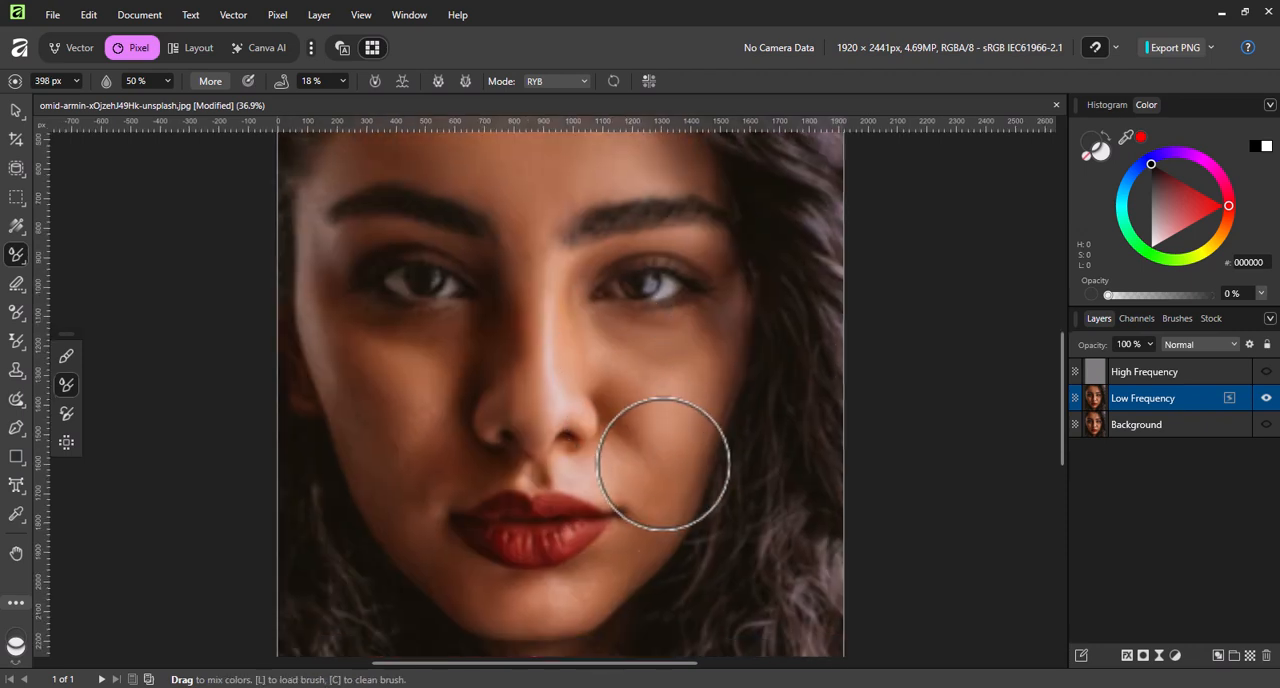
pyautogui.moveTo(458, 333)
pyautogui.mouseDown()
pyautogui.moveTo(344, 310)
pyautogui.moveTo(325, 287)
pyautogui.moveTo(463, 330)
pyautogui.moveTo(371, 319)
pyautogui.moveTo(366, 376)
pyautogui.mouseUp()
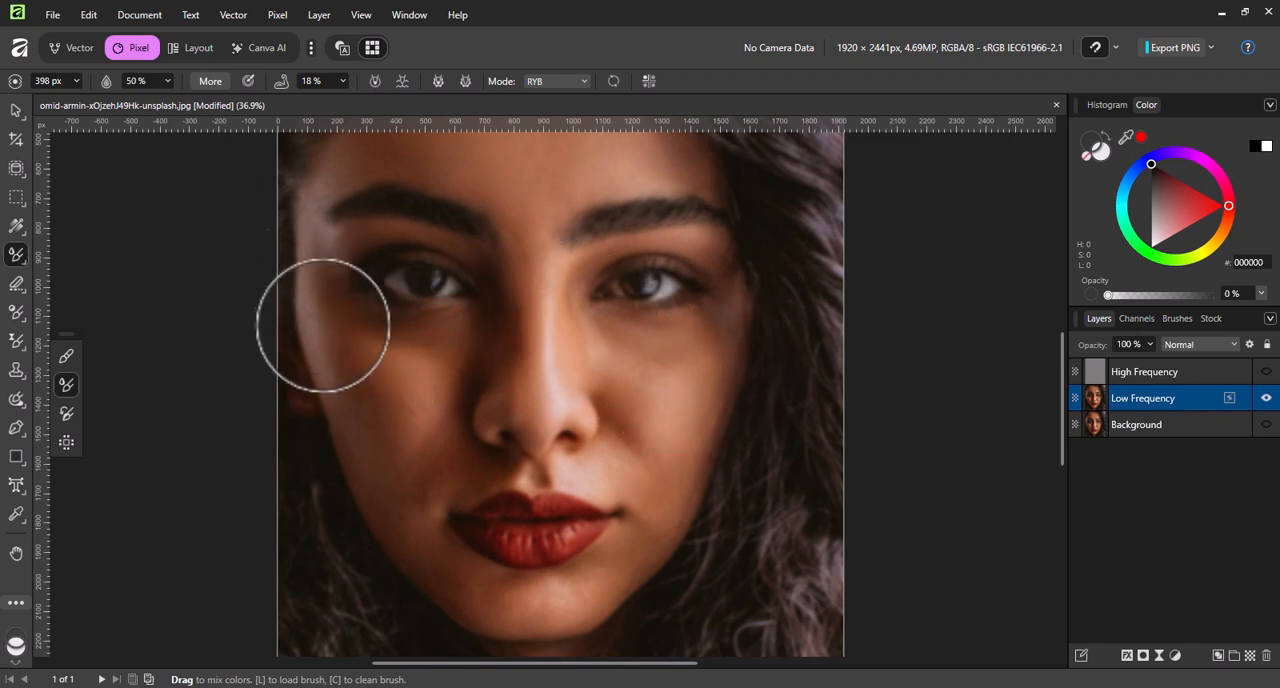
# Smooth the skin around the mouth and lower face with the mixer brush resized between 268 and 355 px.
pyautogui.press(']')
pyautogui.press(']')
pyautogui.press(']')
pyautogui.press('[')
pyautogui.press('[')
pyautogui.press('[')
pyautogui.press('[')
pyautogui.press('[')
pyautogui.press('[')
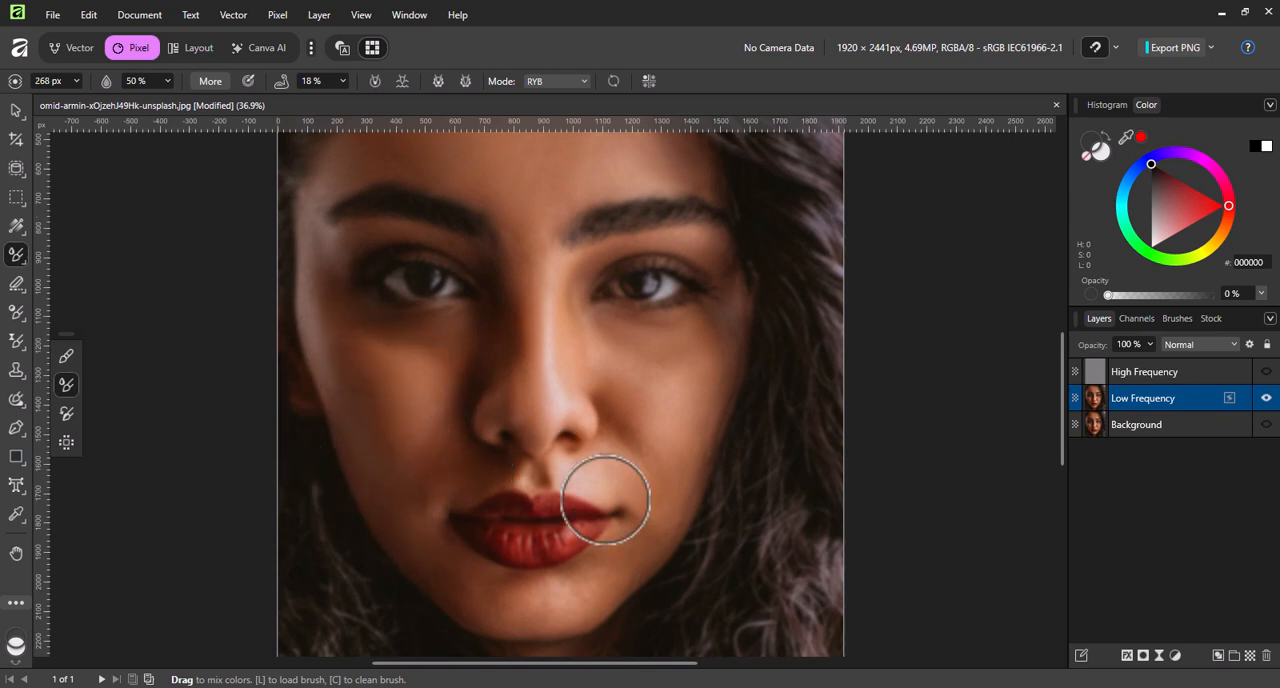
pyautogui.scroll(-3, 600, 420)
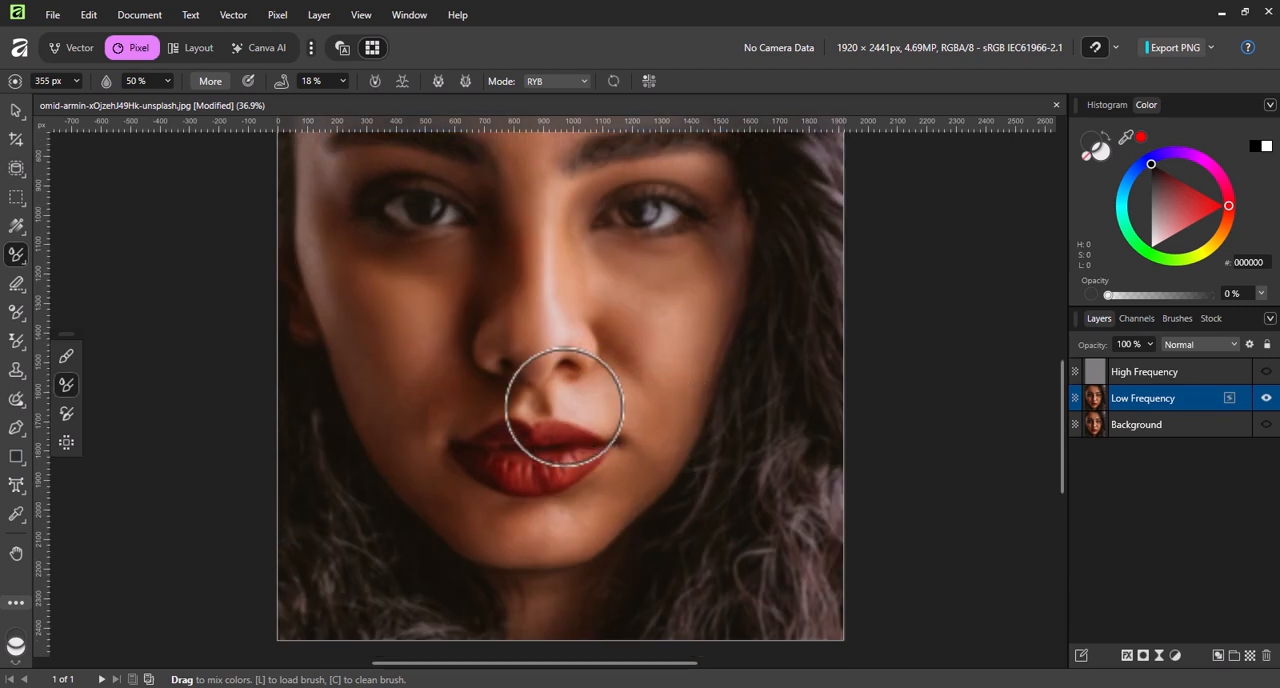
pyautogui.press(']')
pyautogui.press(']')
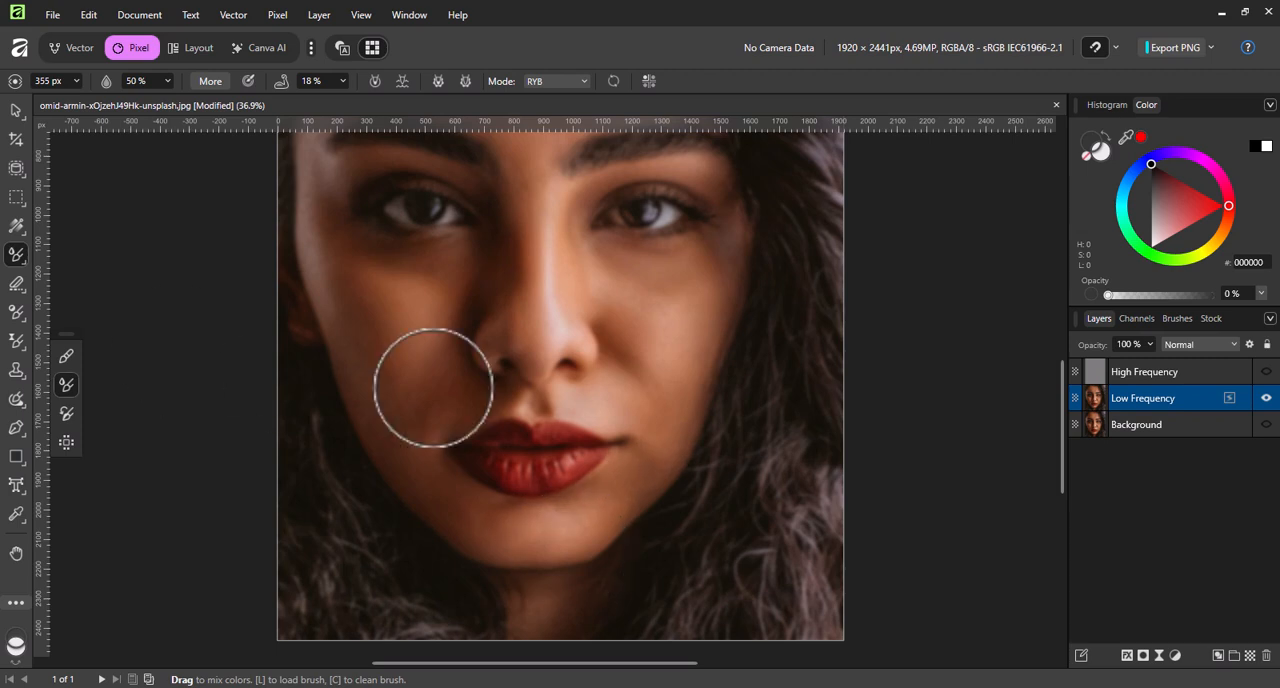
# Show the High Frequency and Background layers again and group the two frequency layers above the Background.
pyautogui.hotkey('ctrl', '0')
pyautogui.press('v')
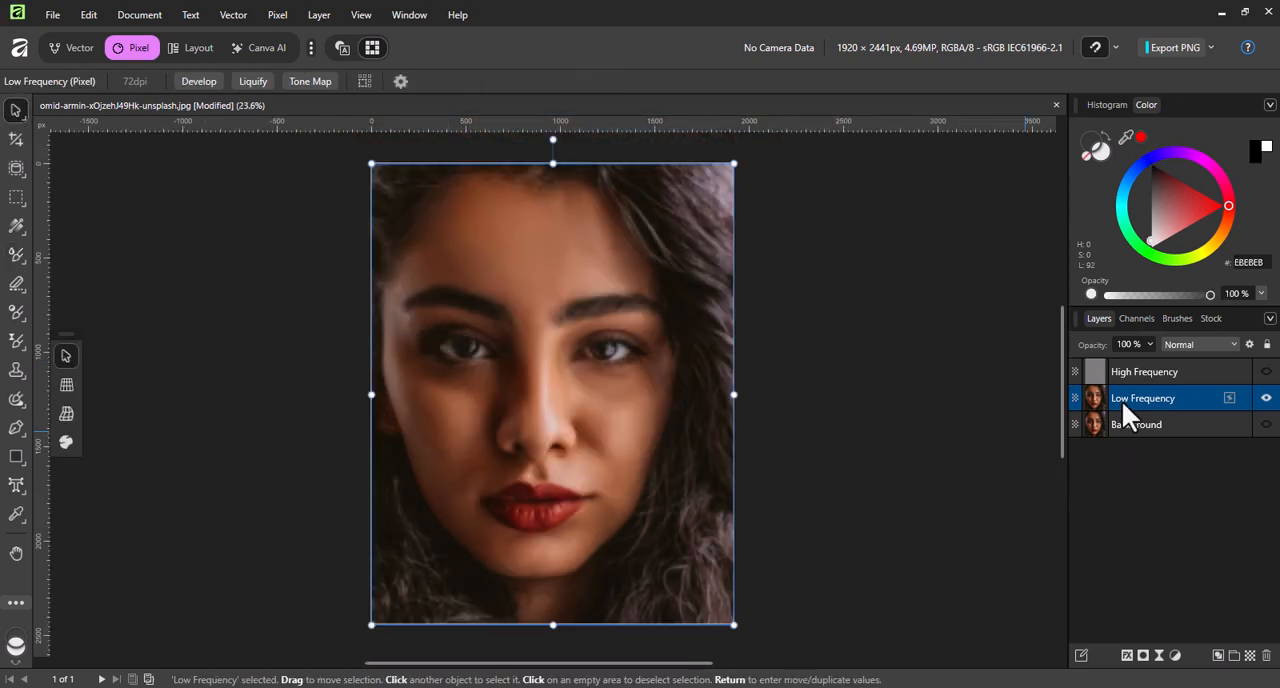
pyautogui.moveTo(1266, 373); pyautogui.dragTo(1266, 397)
pyautogui.click(1267, 424)
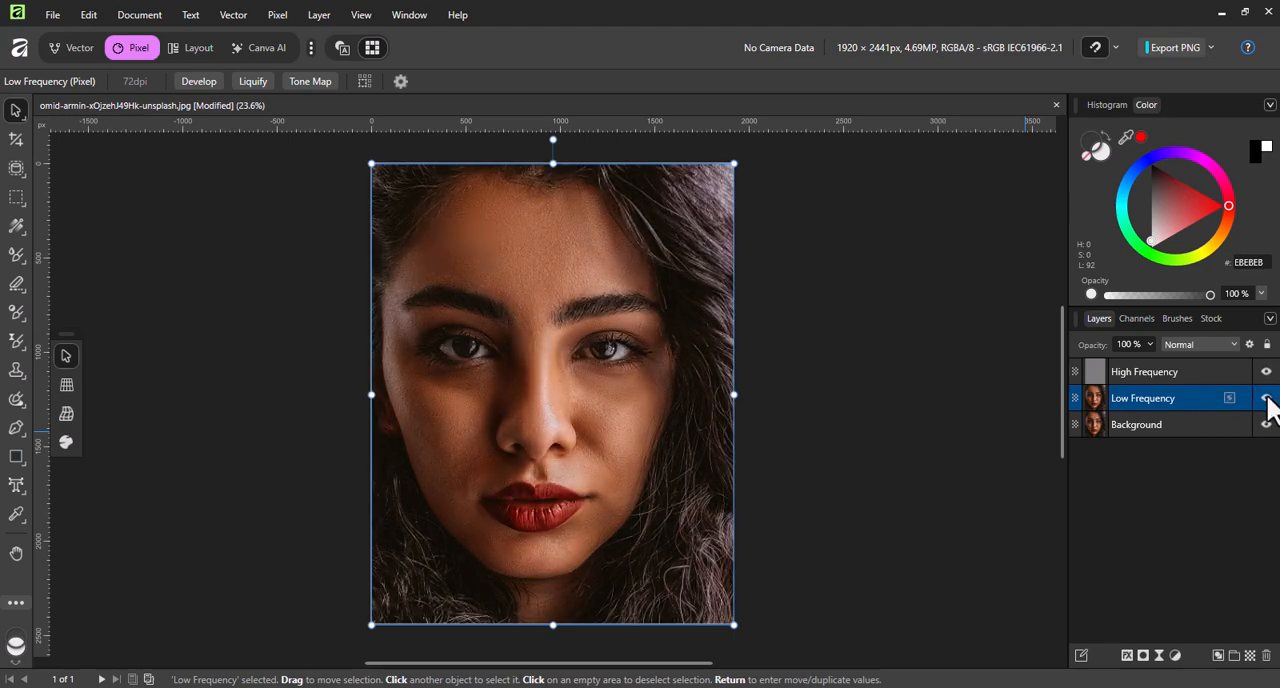
pyautogui.keyDown('shift'); pyautogui.click(1190, 380); pyautogui.keyUp('shift')
pyautogui.hotkey('ctrl', 'g')
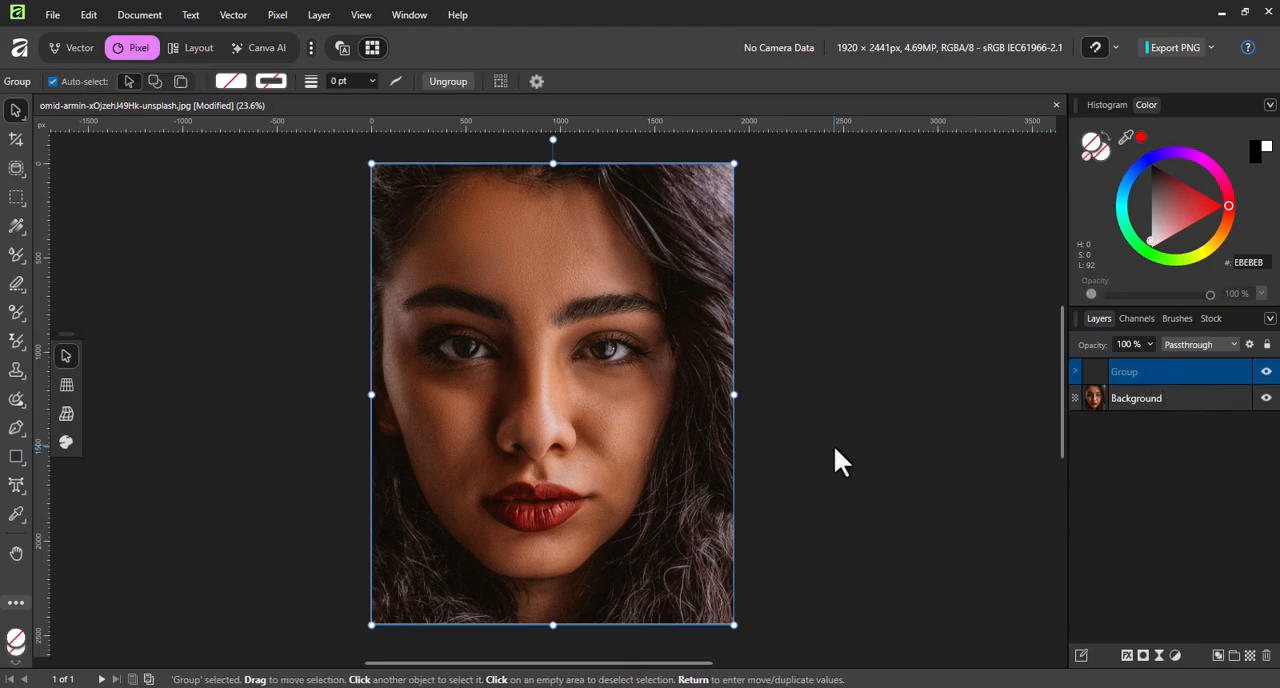
# Expand the group, isolate the Low Frequency layer with High Frequency hidden, and reactivate the Paint Mixer Brush over the lips.
pyautogui.click(1076, 372)
pyautogui.click(1158, 420)
pyautogui.scroll(3, 527, 499)
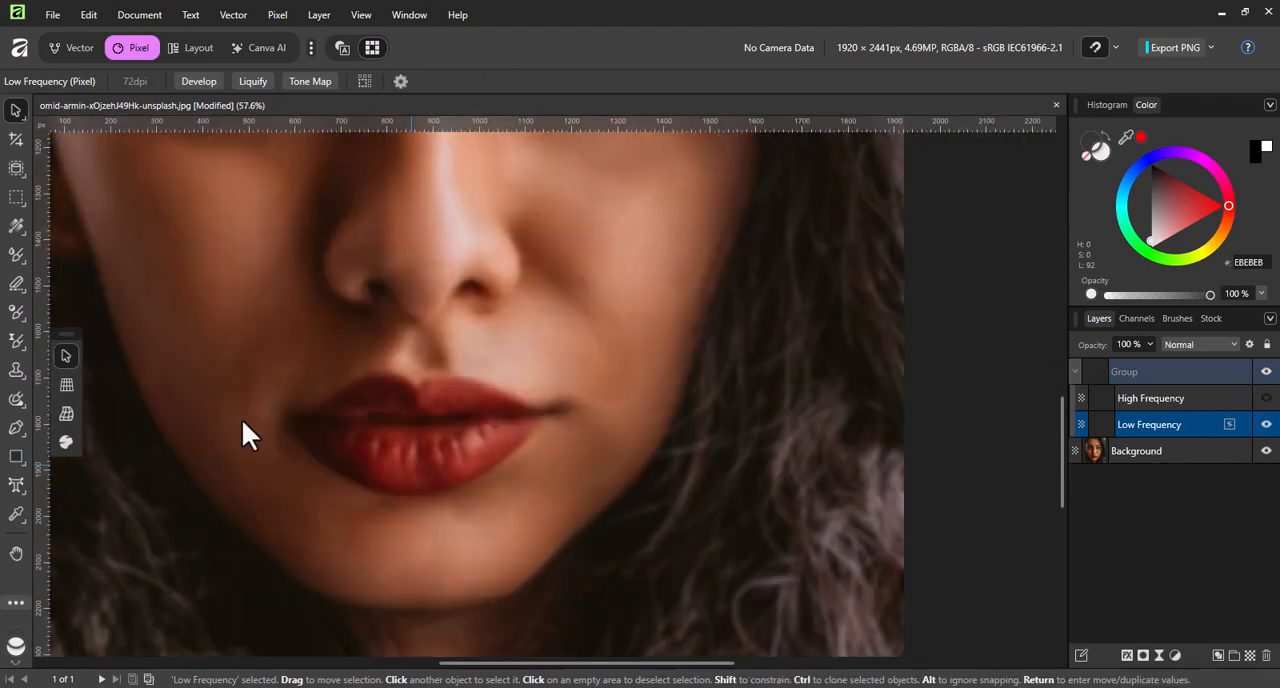
pyautogui.click(16, 306)
pyautogui.click(19, 309)
pyautogui.click(20, 255)
pyautogui.click(76, 279)
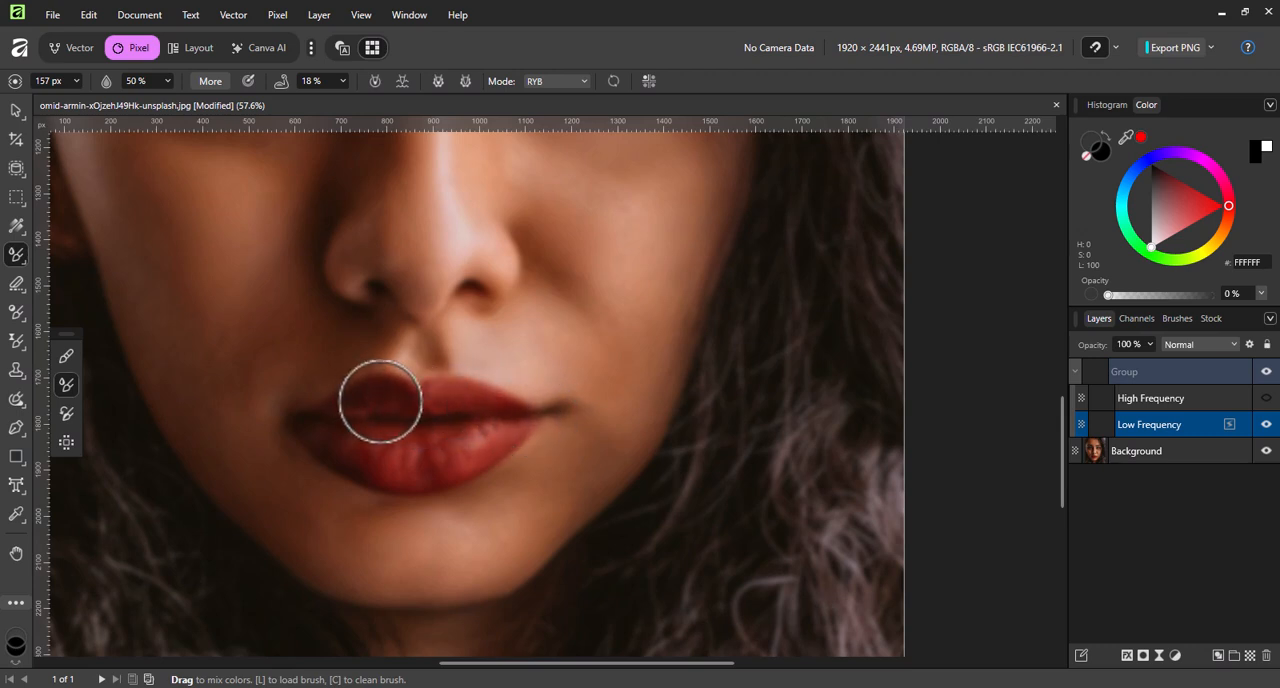
# Show the High Frequency layer again and add a Gradient Map adjustment between the High Frequency and Low Frequency layers.
pyautogui.hotkey('ctrl', '0')
pyautogui.press('v')
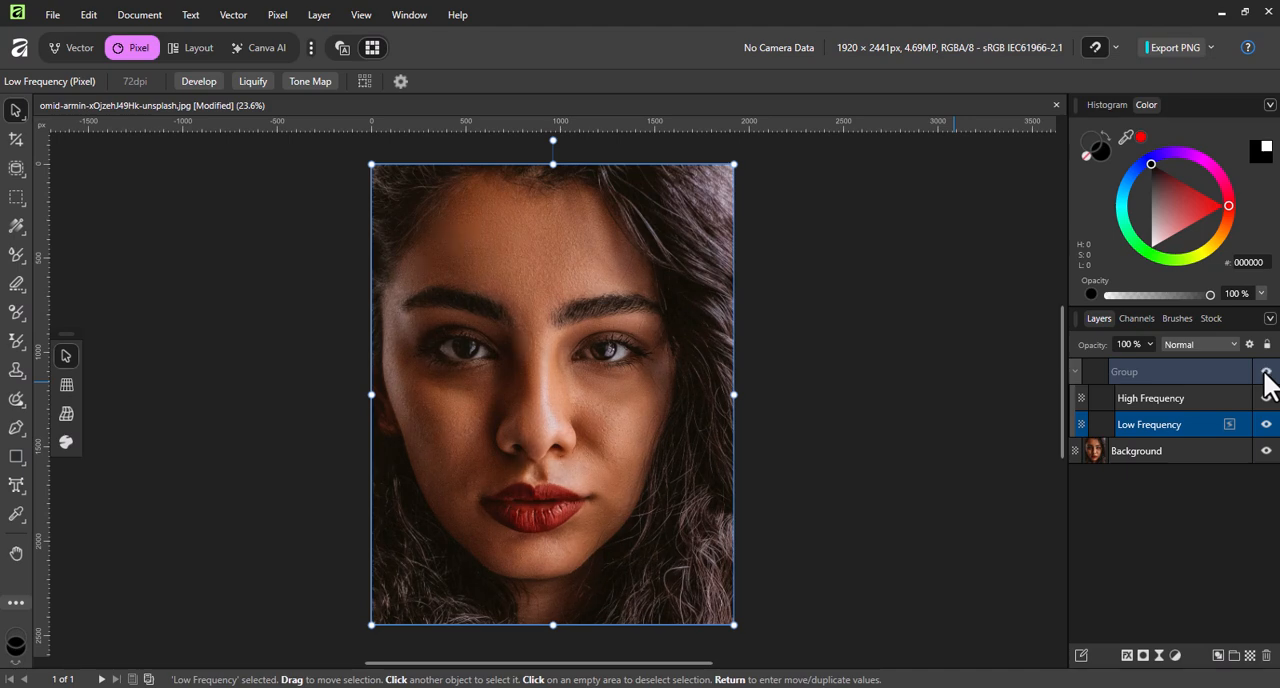
pyautogui.click(1075, 372)
pyautogui.click(1175, 655)
pyautogui.click(1168, 420)
pyautogui.moveTo(866, 448); pyautogui.dragTo(865, 299)
# Set the gradient map's first stop to light orange FEA94C using the HSL Color Wheel.
pyautogui.click(714, 383)
pyautogui.click(765, 451)
pyautogui.click(720, 474)
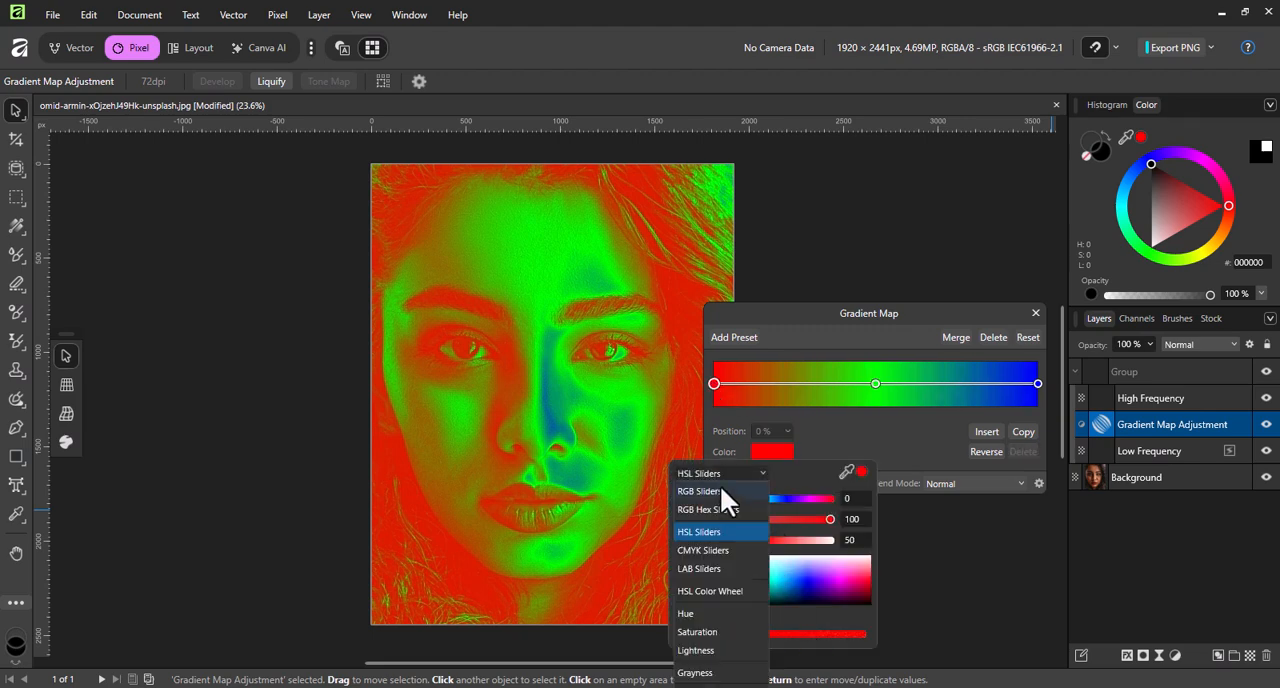
pyautogui.click(710, 591)
pyautogui.click(720, 474)
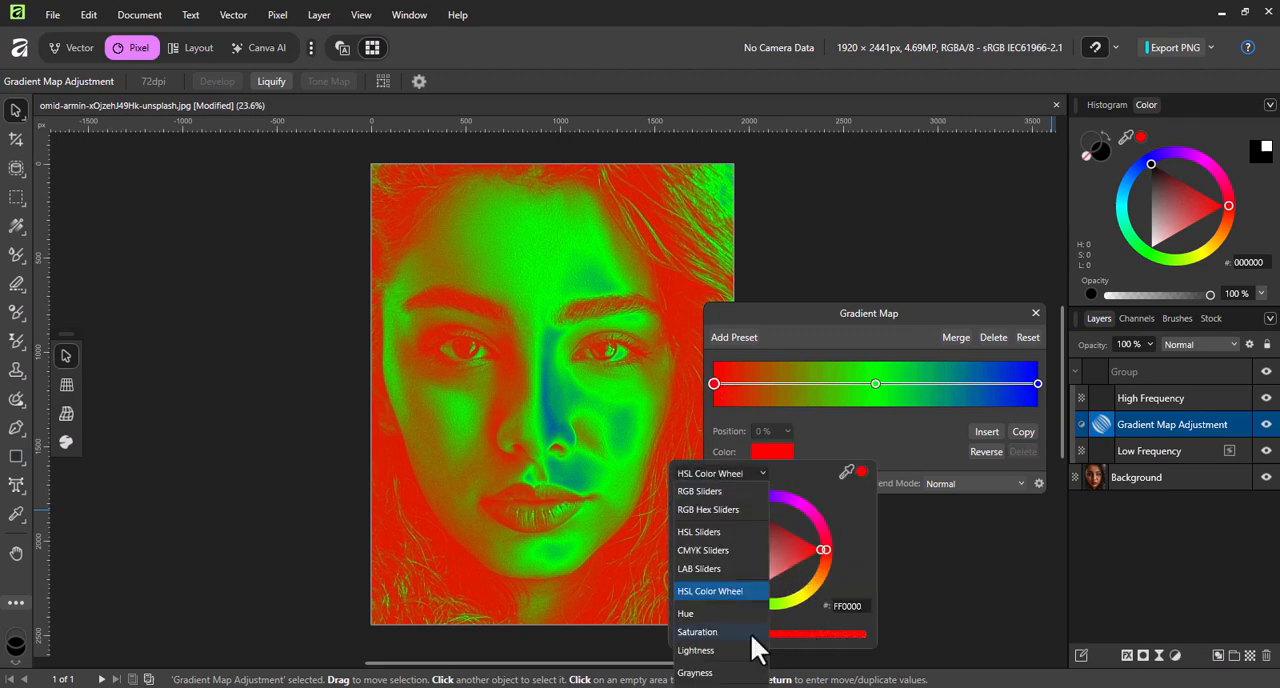
pyautogui.click(731, 493)
pyautogui.click(728, 474)
pyautogui.click(715, 591)
pyautogui.moveTo(818, 564); pyautogui.dragTo(791, 577)
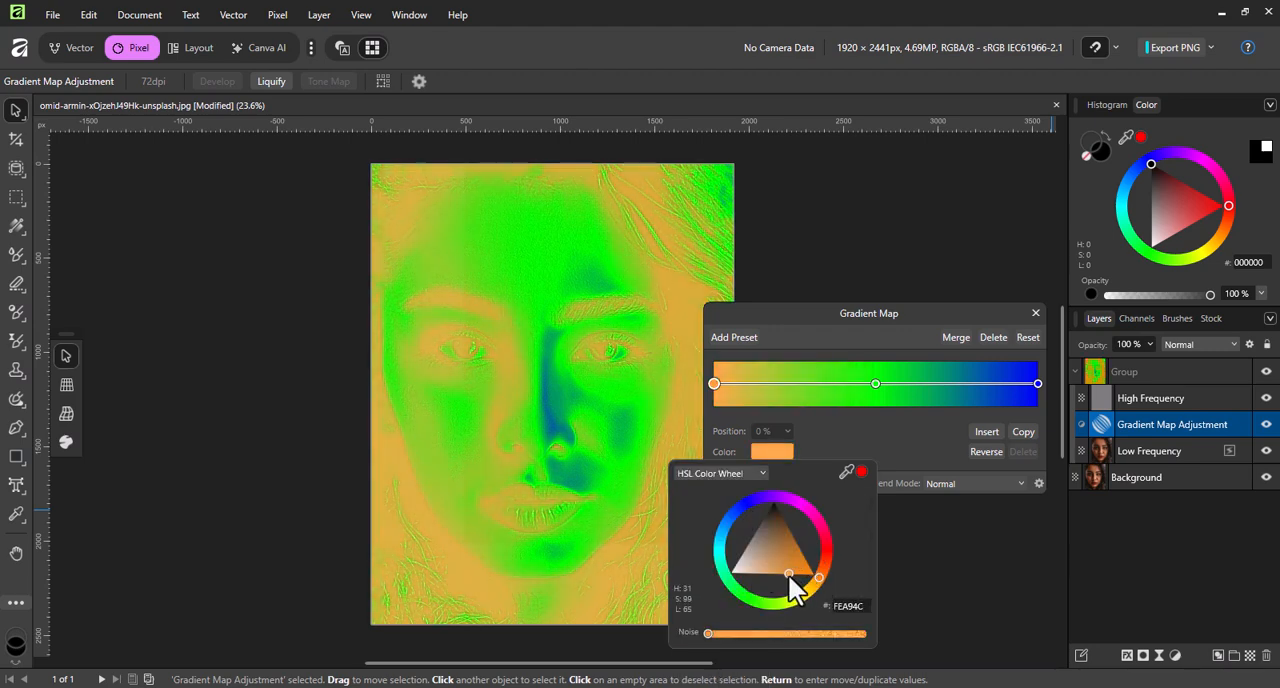
# Recolour the gradient map's middle stop dark orange-brown and its end stop red FF0000.
pyautogui.click(875, 384)
pyautogui.click(773, 451)
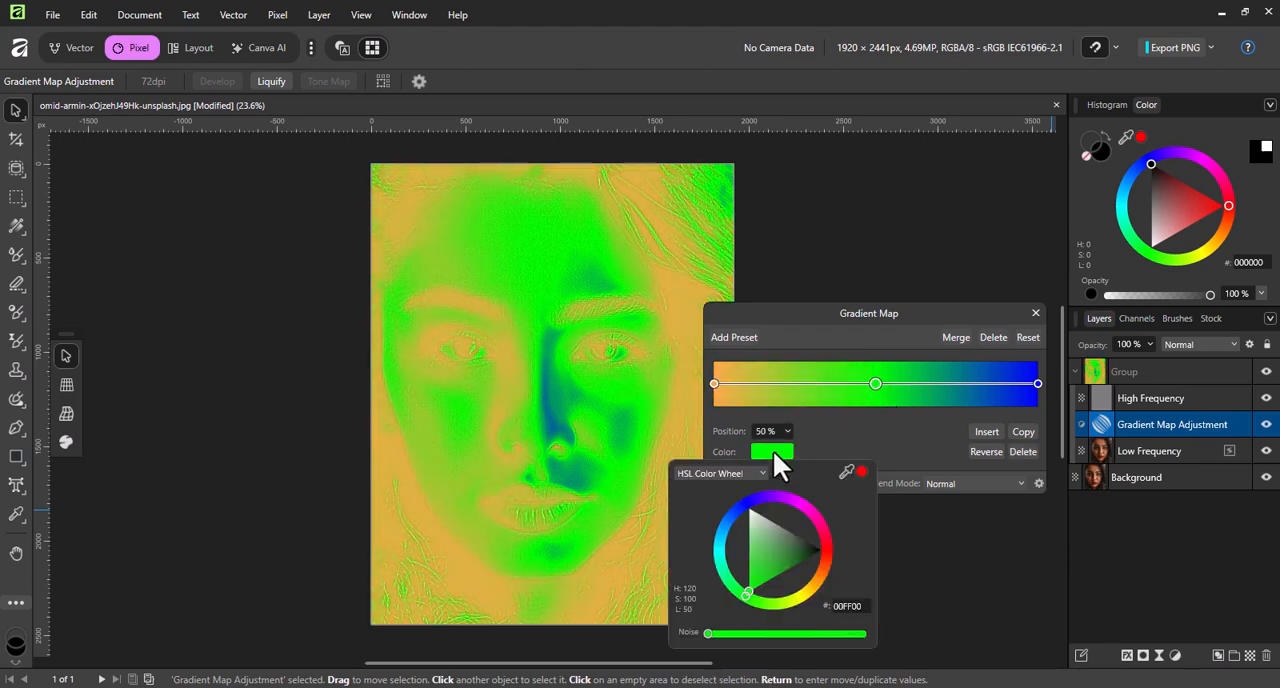
pyautogui.moveTo(790, 583); pyautogui.dragTo(797, 538)
pyautogui.click(1038, 384)
pyautogui.click(1038, 384)
pyautogui.click(773, 451)
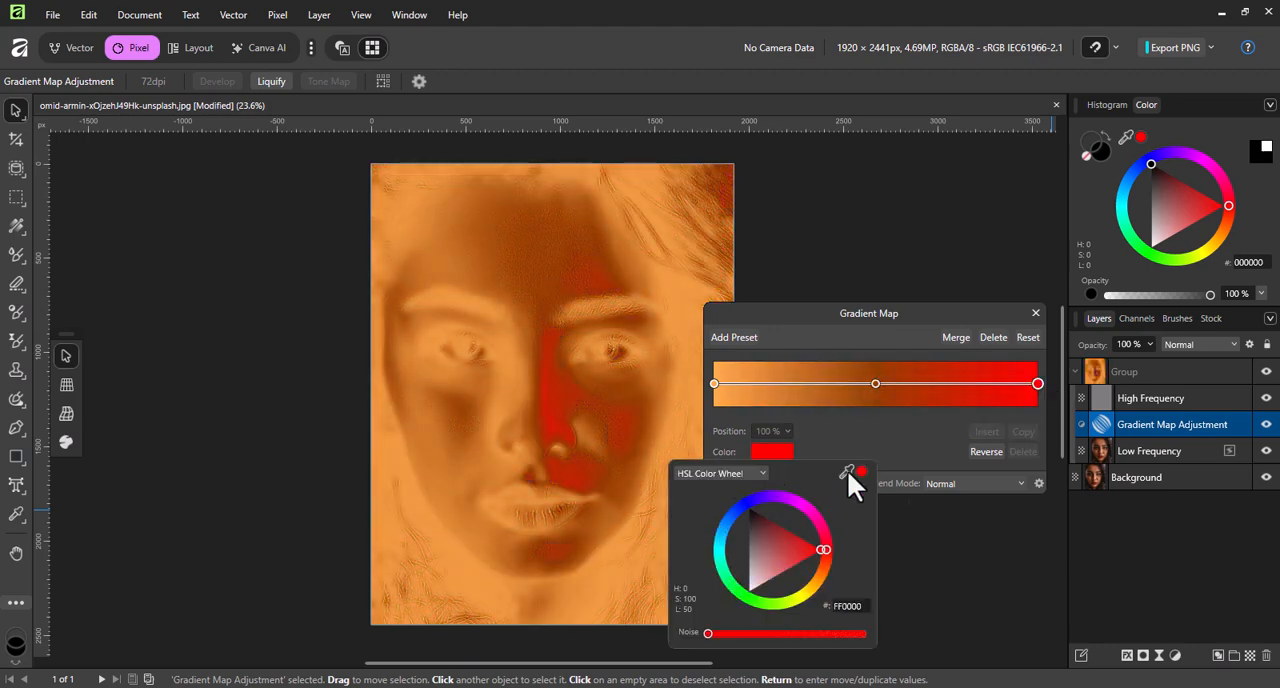
# Move the Gradient Map adjustment above the High Frequency layer inside the group.
pyautogui.click(1133, 396)
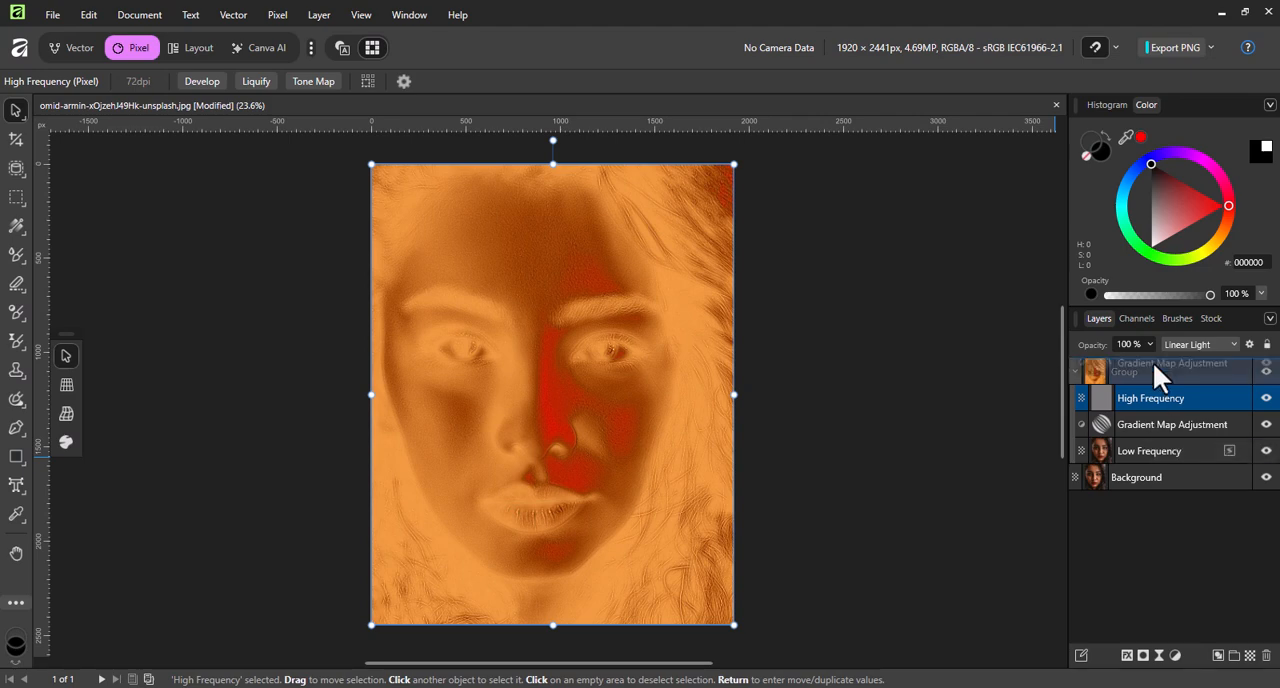
pyautogui.moveTo(1153, 362); pyautogui.dragTo(1154, 364)
pyautogui.rightClick(1154, 364)
pyautogui.click(1117, 257)
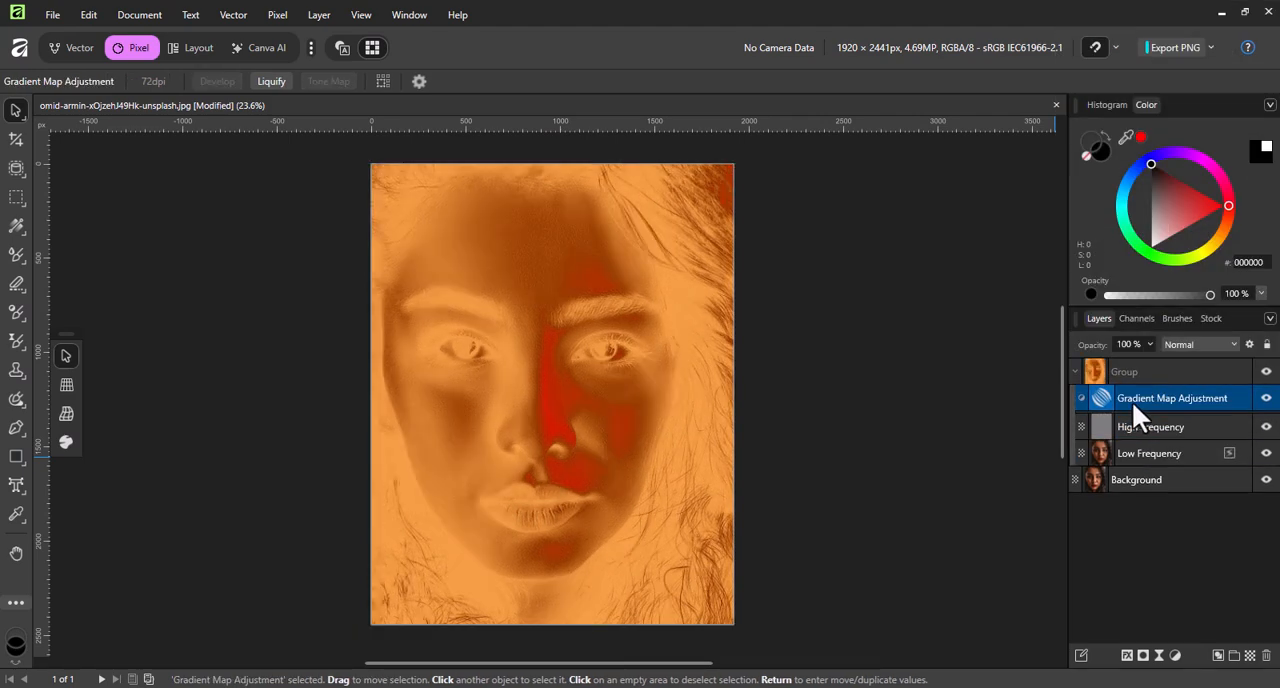
# Reopen the Gradient Map adjustment and recolour its end stop dark reddish brown.
pyautogui.doubleClick(1101, 396)
pyautogui.doubleClick(1037, 383)
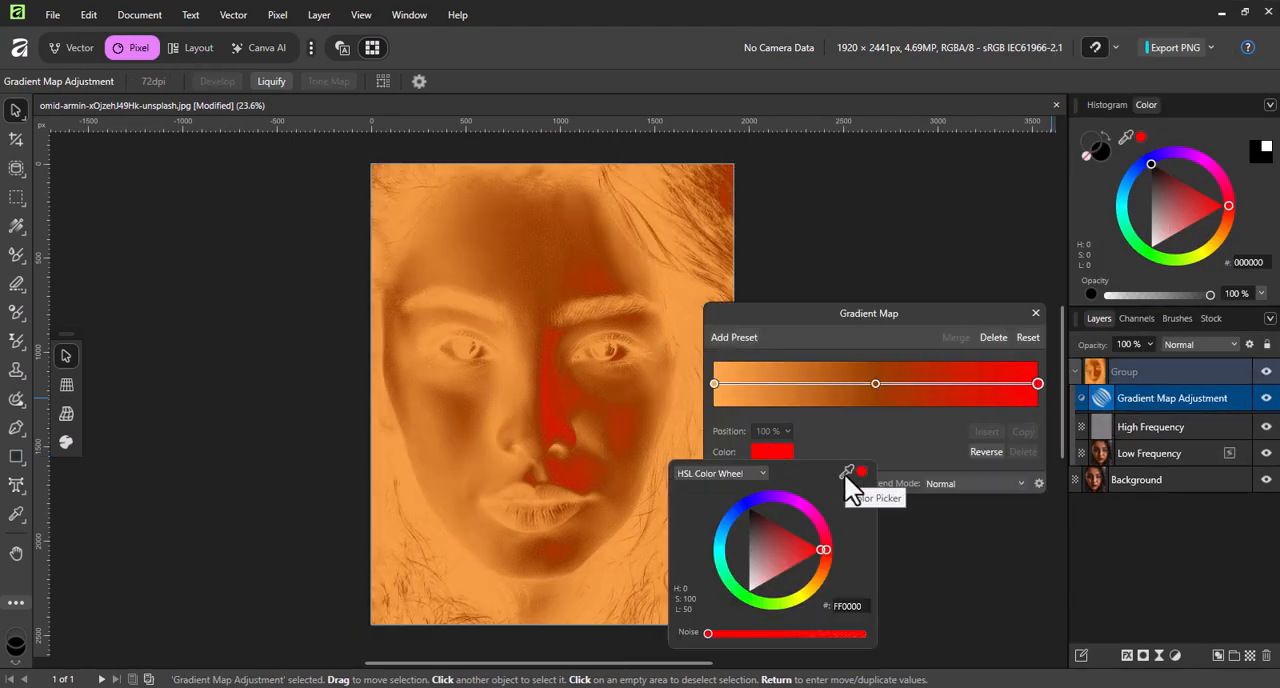
pyautogui.click(816, 567)
pyautogui.click(787, 536)
# Reverse the gradient, then move its middle stop toward the dark end and add a stop at 76%.
pyautogui.click(978, 452)
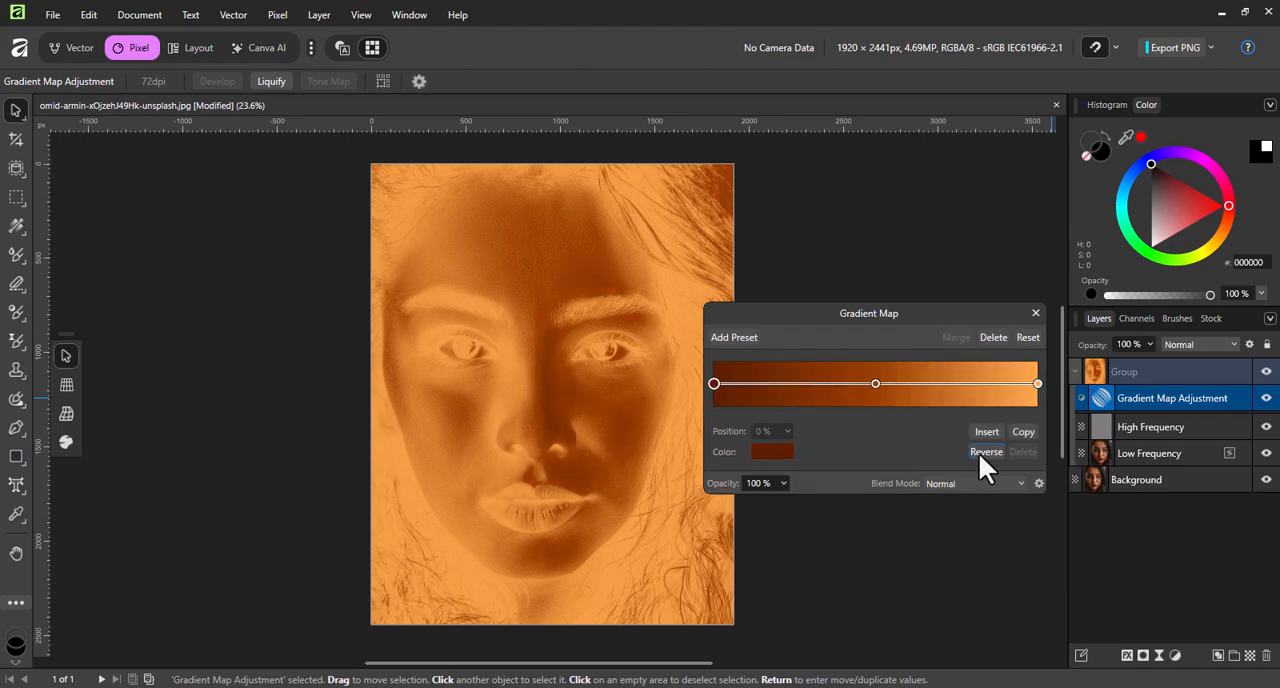
pyautogui.moveTo(875, 383); pyautogui.dragTo(838, 382)
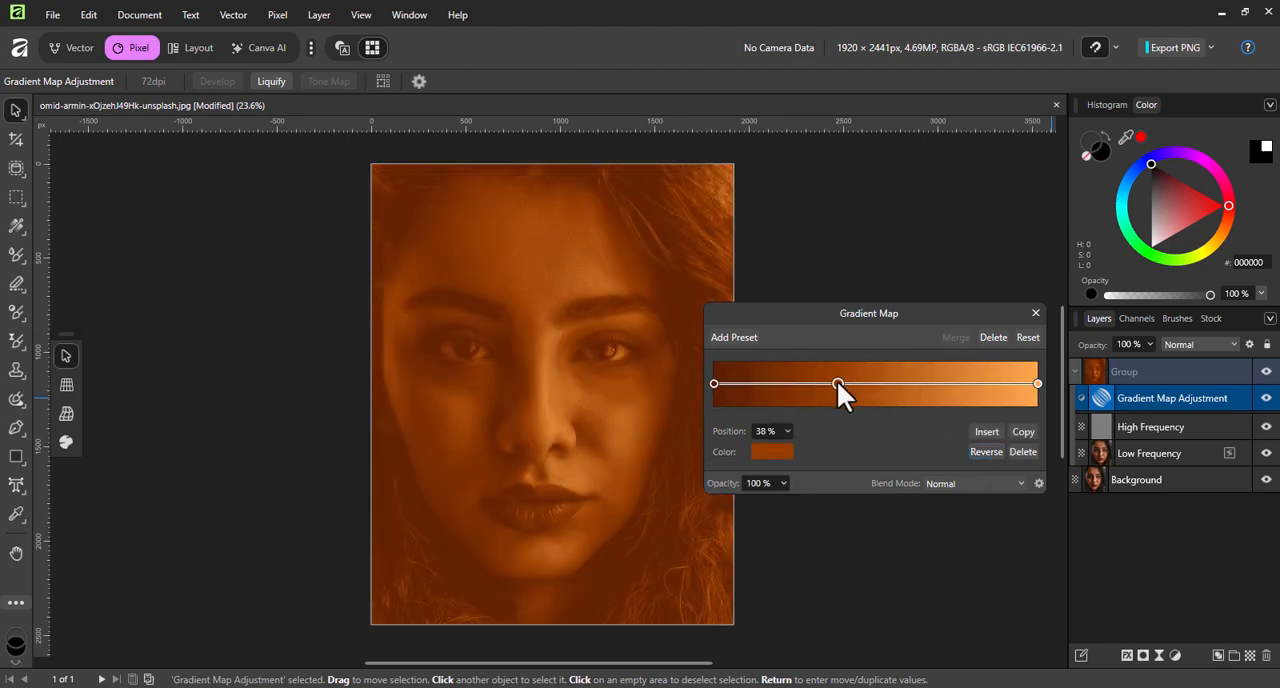
pyautogui.click(958, 384)
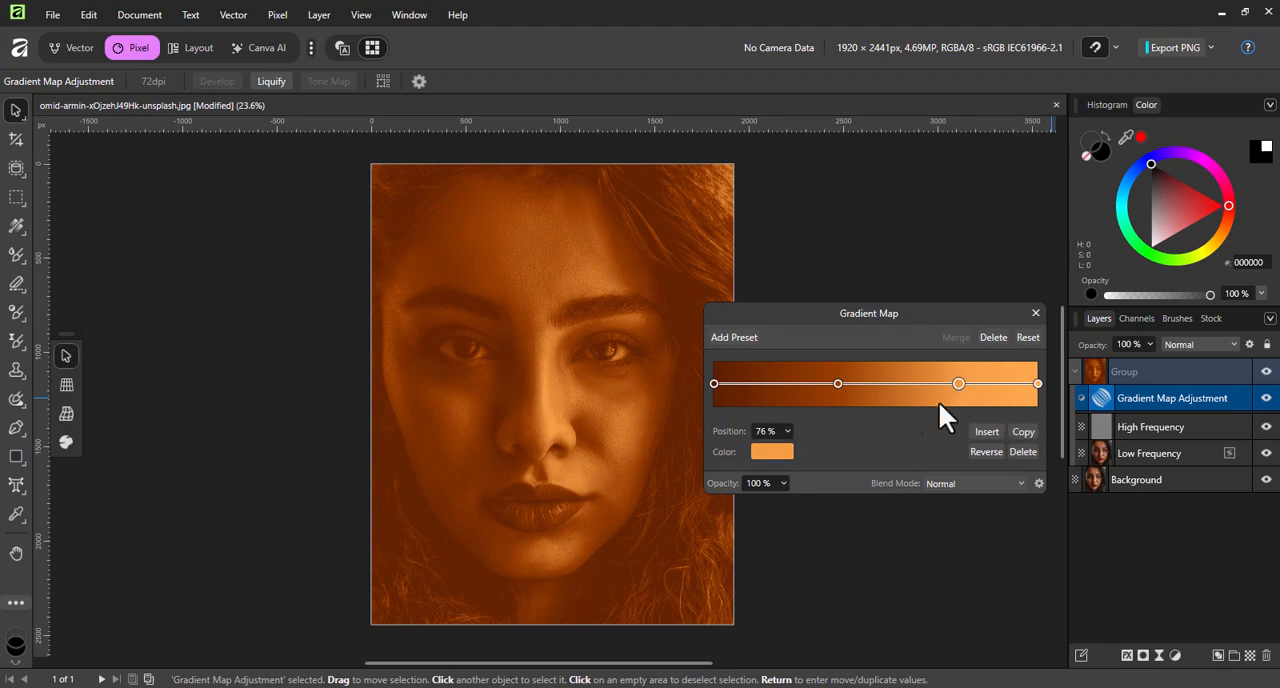
# Recolour the gradient's light end stop pale yellow on the colour wheel.
pyautogui.click(1038, 383)
pyautogui.click(771, 451)
pyautogui.click(814, 584)
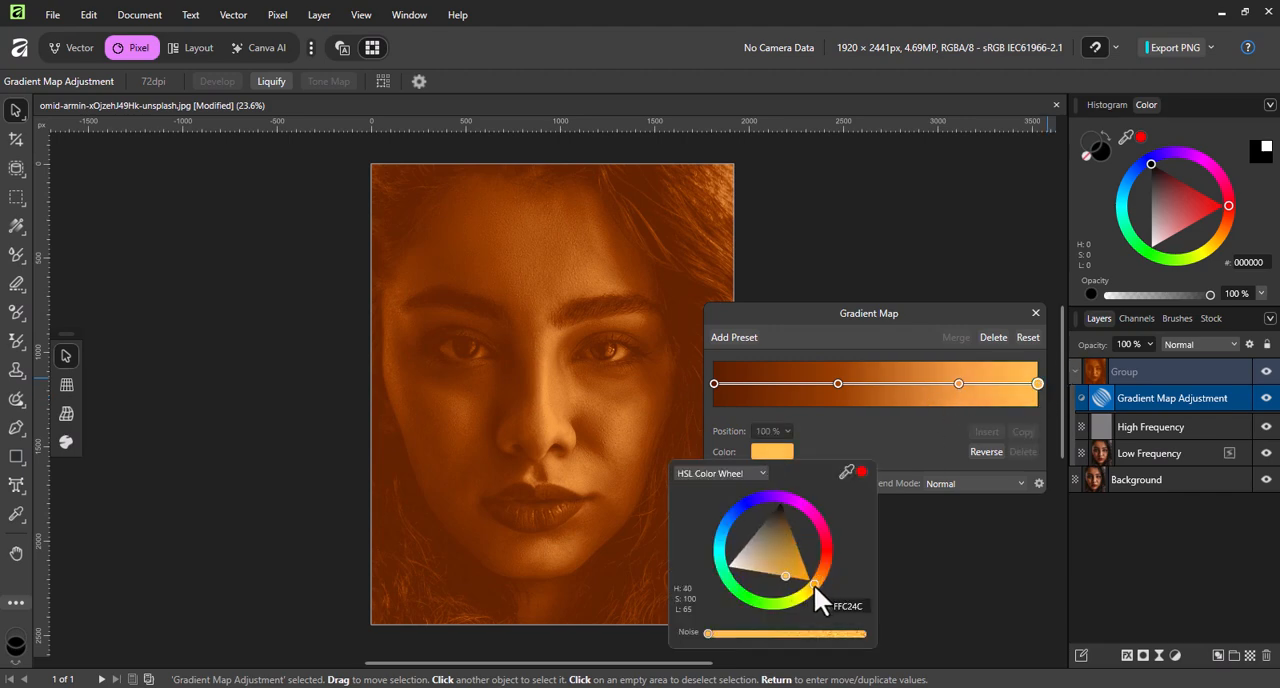
pyautogui.moveTo(805, 588); pyautogui.dragTo(760, 575)
# Shift both inner gradient stops toward the dark end, placing the lighter one at 64%, and close the gradient map settings.
pyautogui.moveTo(838, 384); pyautogui.dragTo(803, 384)
pyautogui.moveTo(958, 384); pyautogui.dragTo(920, 384)
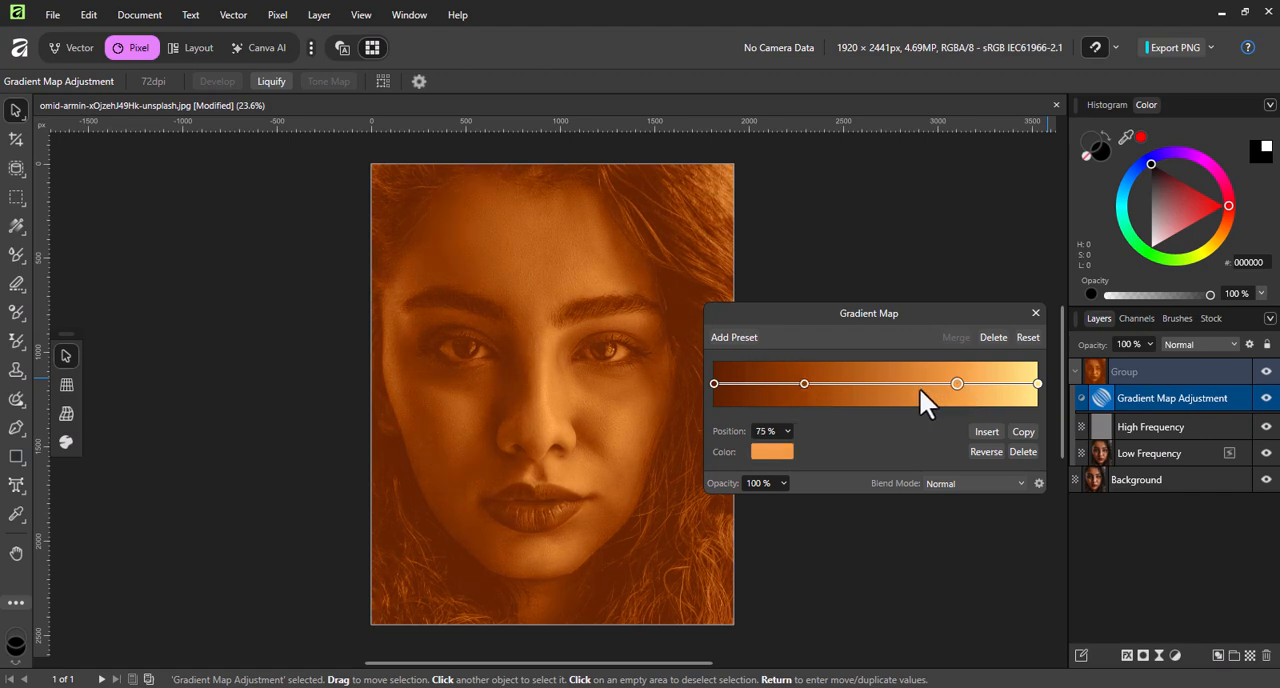
pyautogui.click(1038, 384)
pyautogui.click(1035, 313)
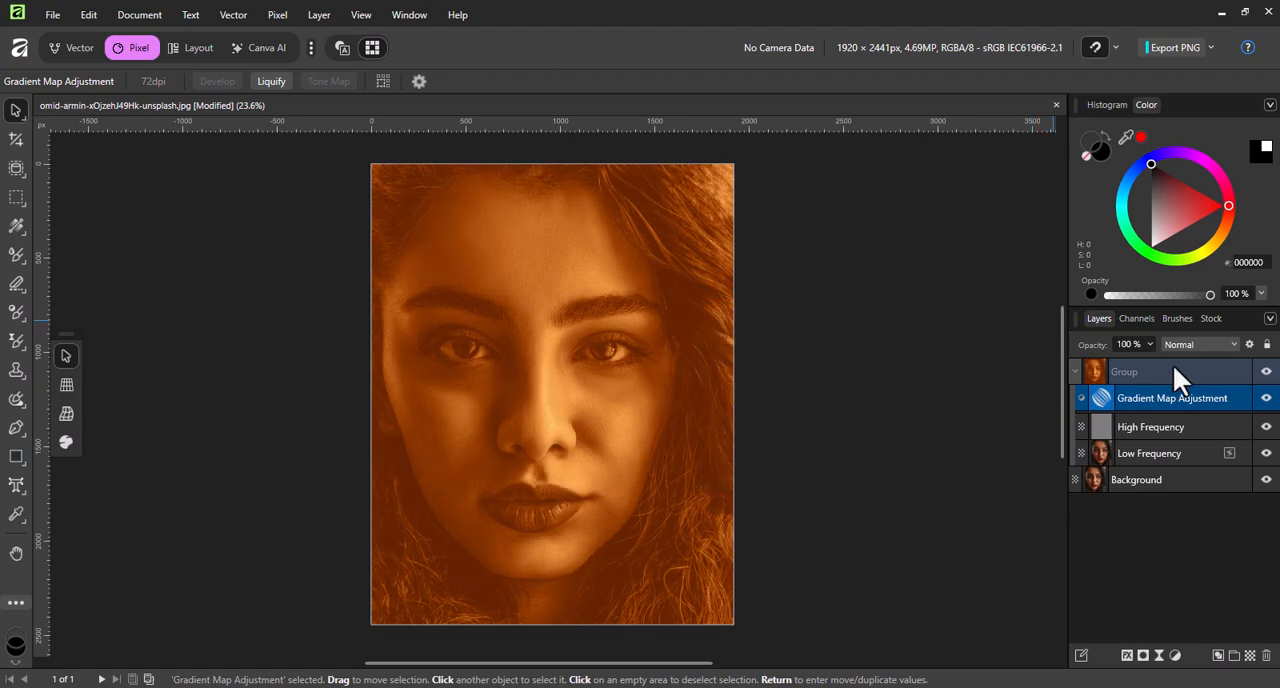
# Set the Gradient Map adjustment to Soft Light blending at 37% opacity.
pyautogui.click(1200, 344)
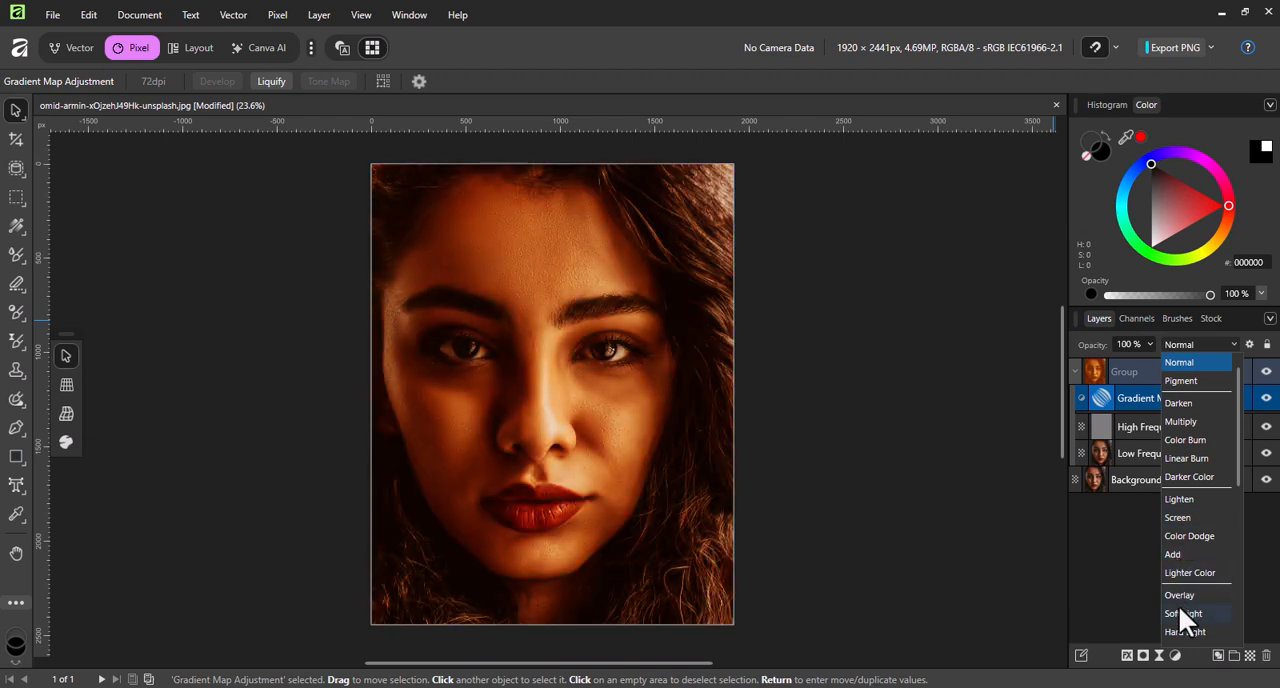
pyautogui.click(1180, 612)
pyautogui.moveTo(1070, 362); pyautogui.dragTo(1080, 361)
pyautogui.click(1163, 401)
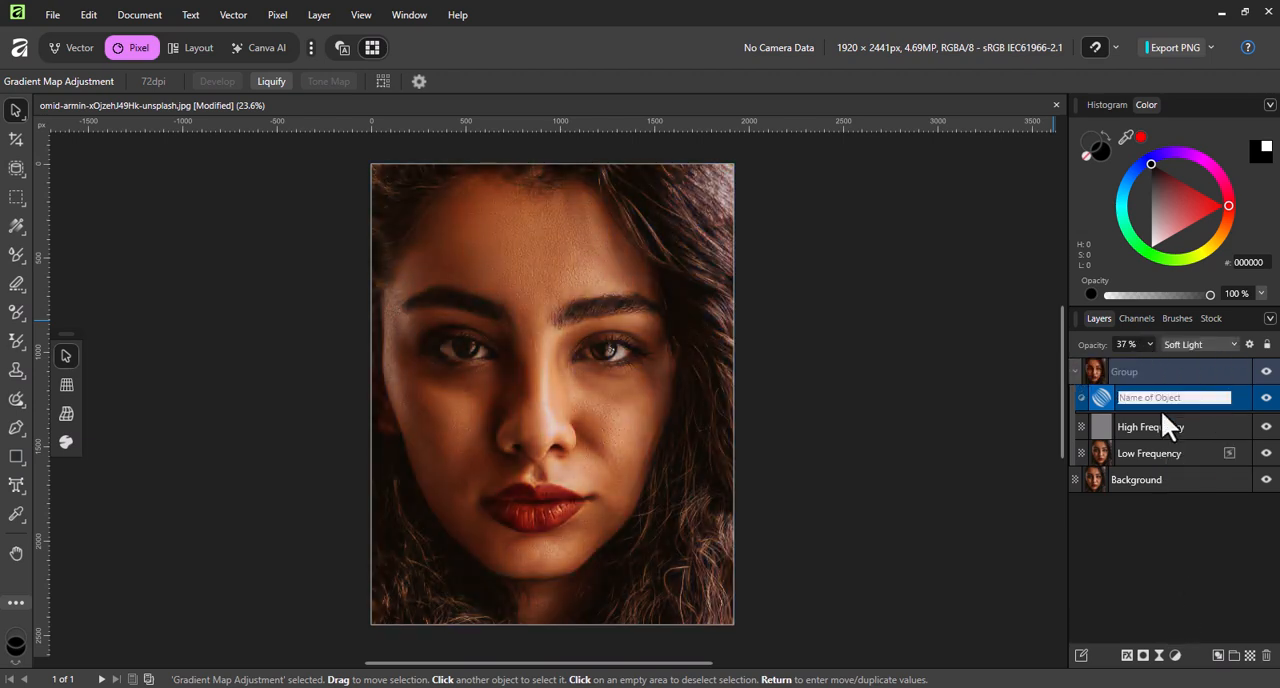
# Try to add a mask to the Gradient Map adjustment inside the group, deleting each mask created.
pyautogui.click(1143, 655)
pyautogui.click(1221, 396)
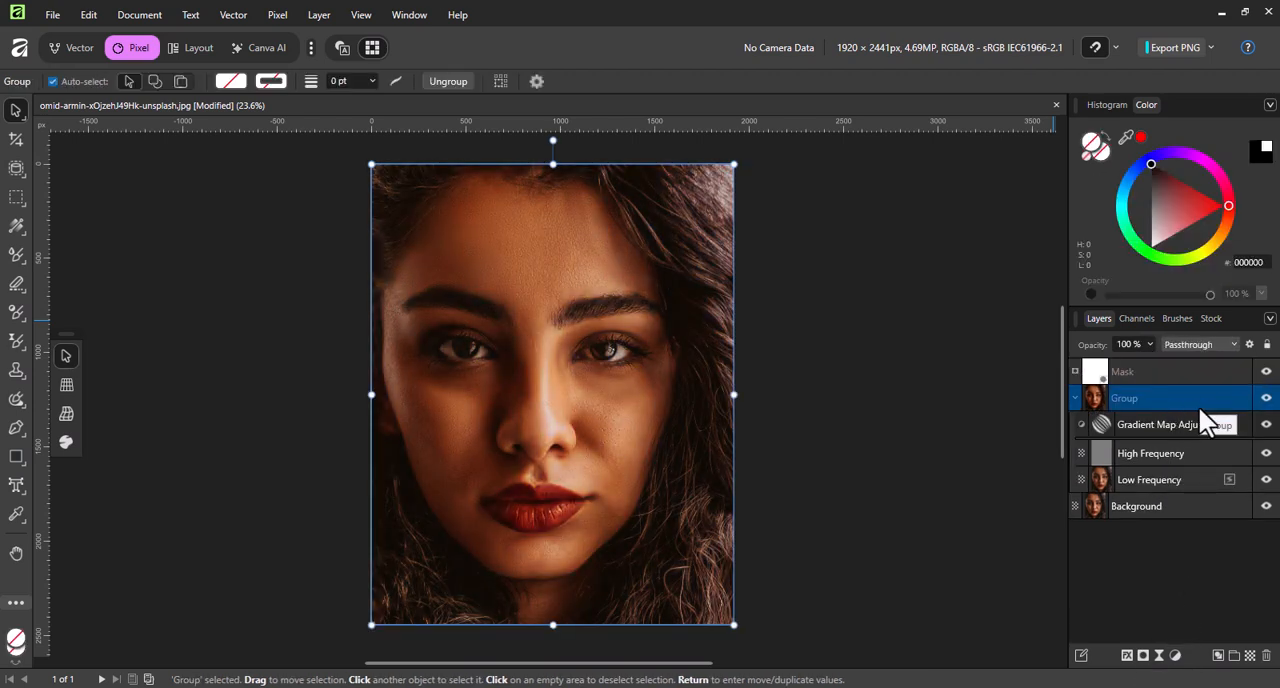
pyautogui.click(997, 432)
pyautogui.click(1171, 373)
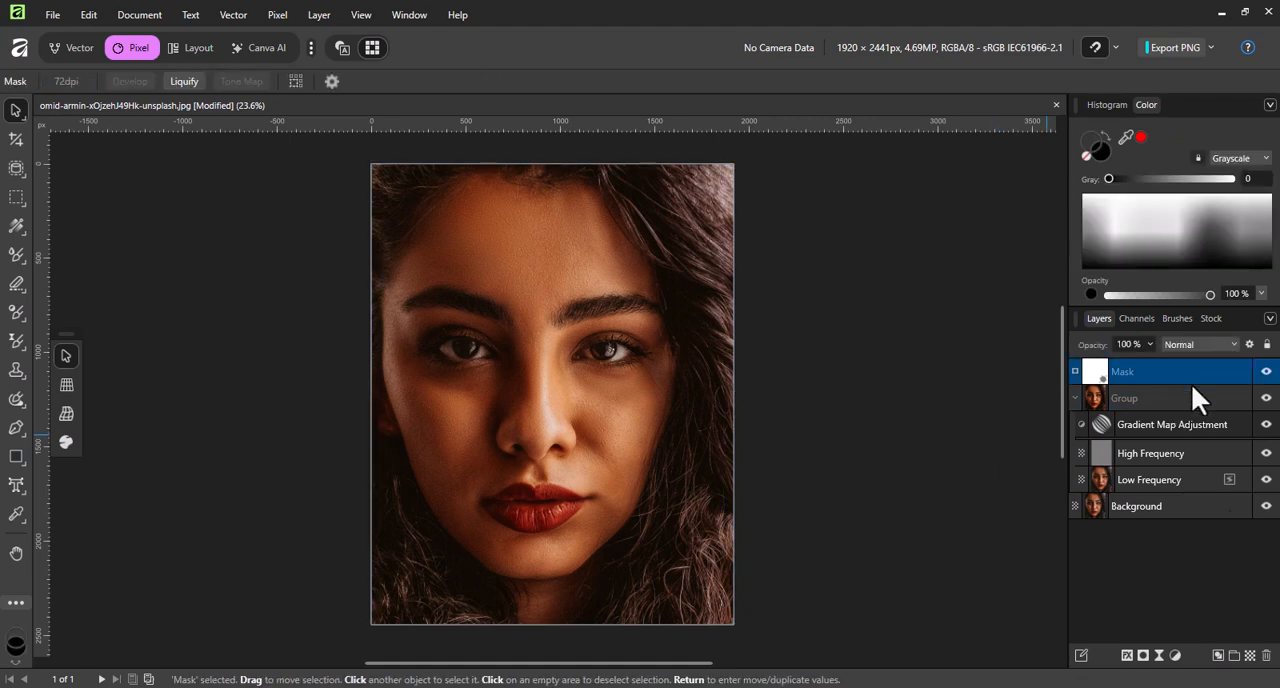
pyautogui.press('Delete')
pyautogui.click(1170, 399)
pyautogui.click(1145, 656)
pyautogui.press('Delete')
pyautogui.rightClick(1149, 398)
pyautogui.scroll(-3, 1112, 260)
pyautogui.scroll(-5, 1114, 308)
pyautogui.scroll(10, 1117, 335)
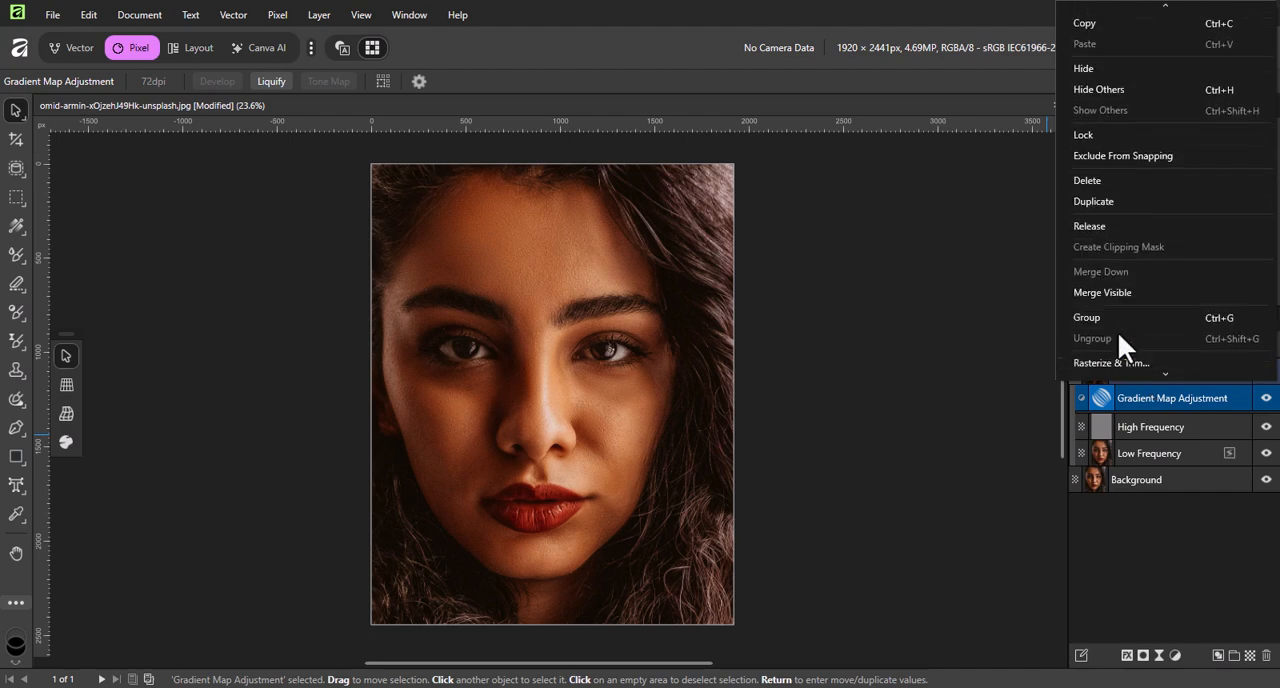
pyautogui.scroll(-3, 1140, 260)
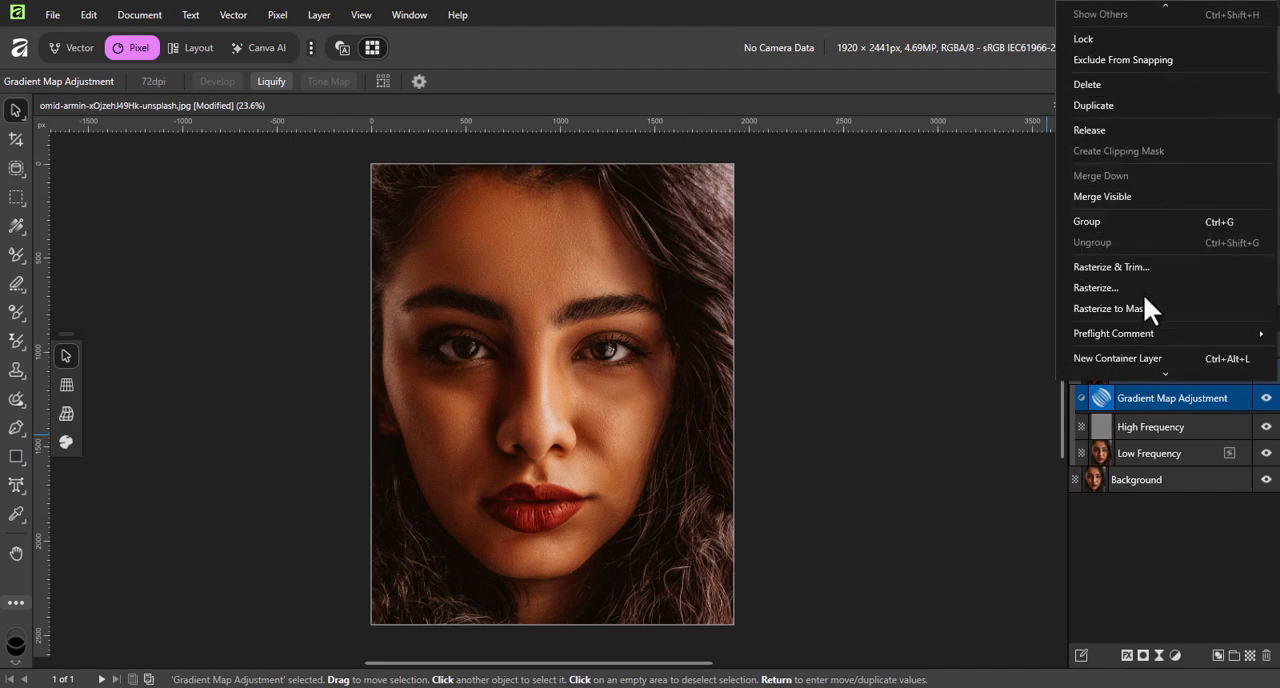
pyautogui.scroll(-3, 1148, 360)
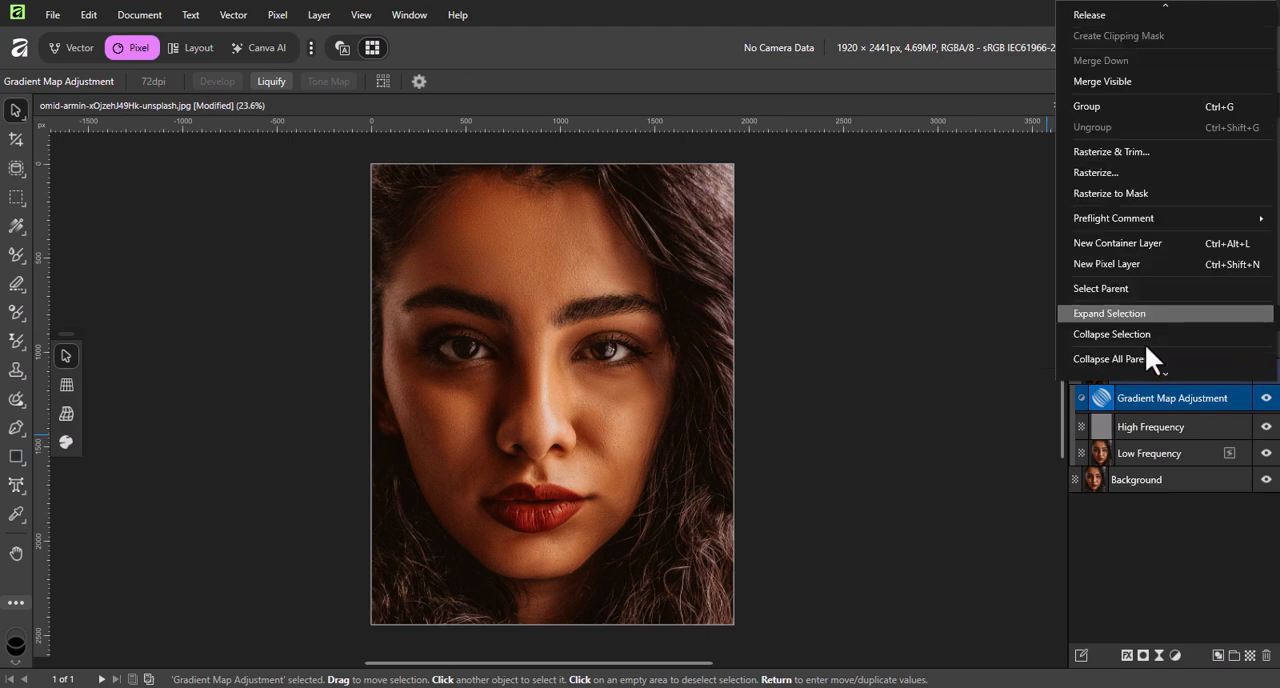
pyautogui.scroll(-2, 1145, 330)
pyautogui.scroll(7, 1137, 319)
pyautogui.click(1137, 316)
# Add a mask with the Gradient Map adjustment selected and activate the Paint Brush Tool.
pyautogui.click(1145, 656)
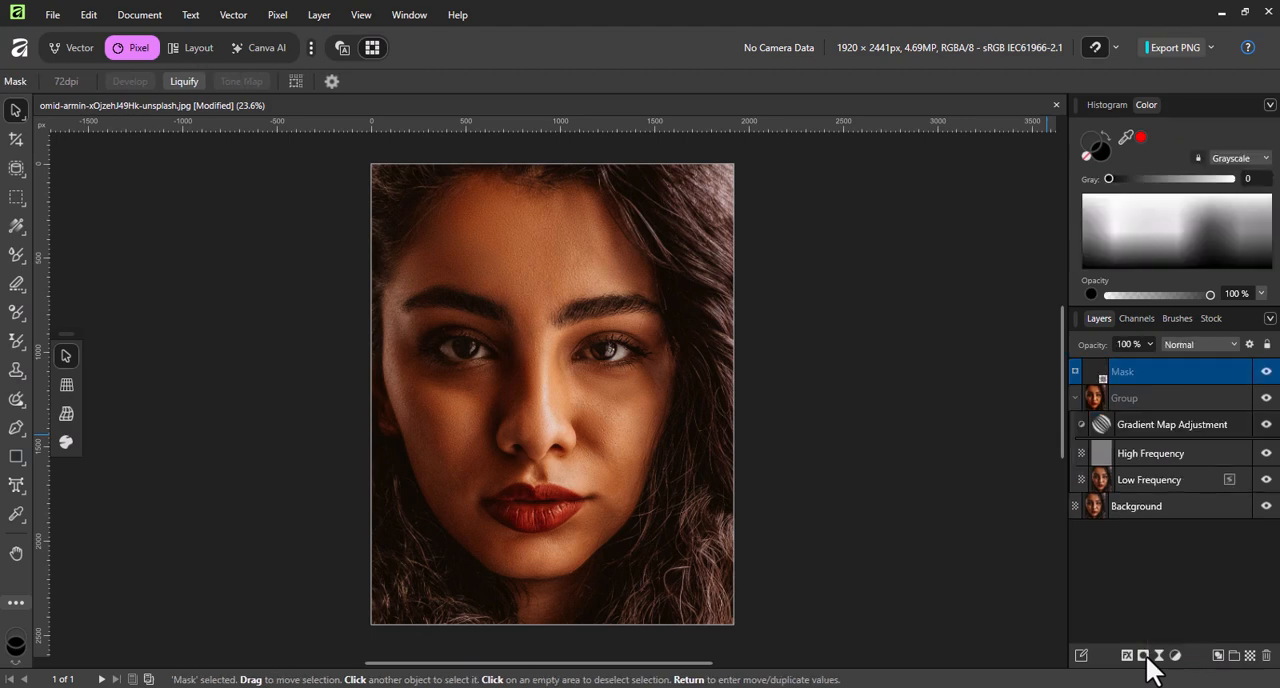
pyautogui.click(16, 254)
pyautogui.click(80, 252)
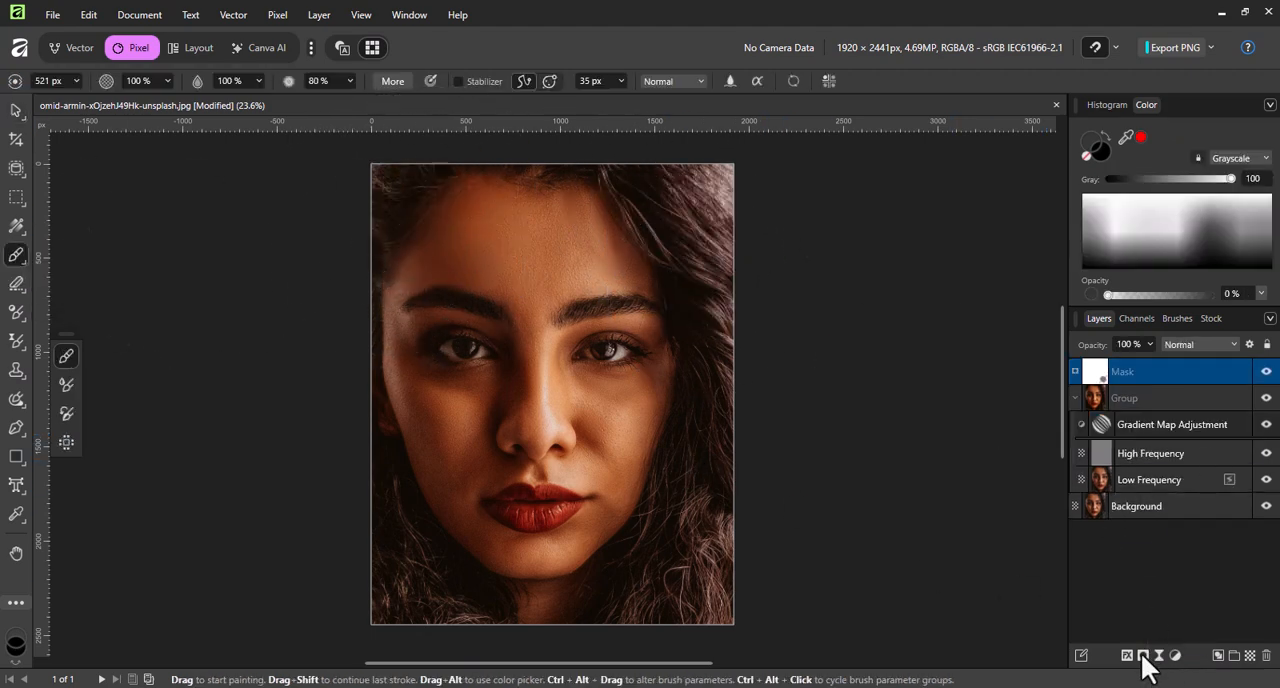
# Try painting on the mask over the hair in the portrait's upper-left corner, and delete that mask.
pyautogui.click(1143, 655)
pyautogui.moveTo(1146, 371); pyautogui.dragTo(1269, 655)
pyautogui.click(1125, 374)
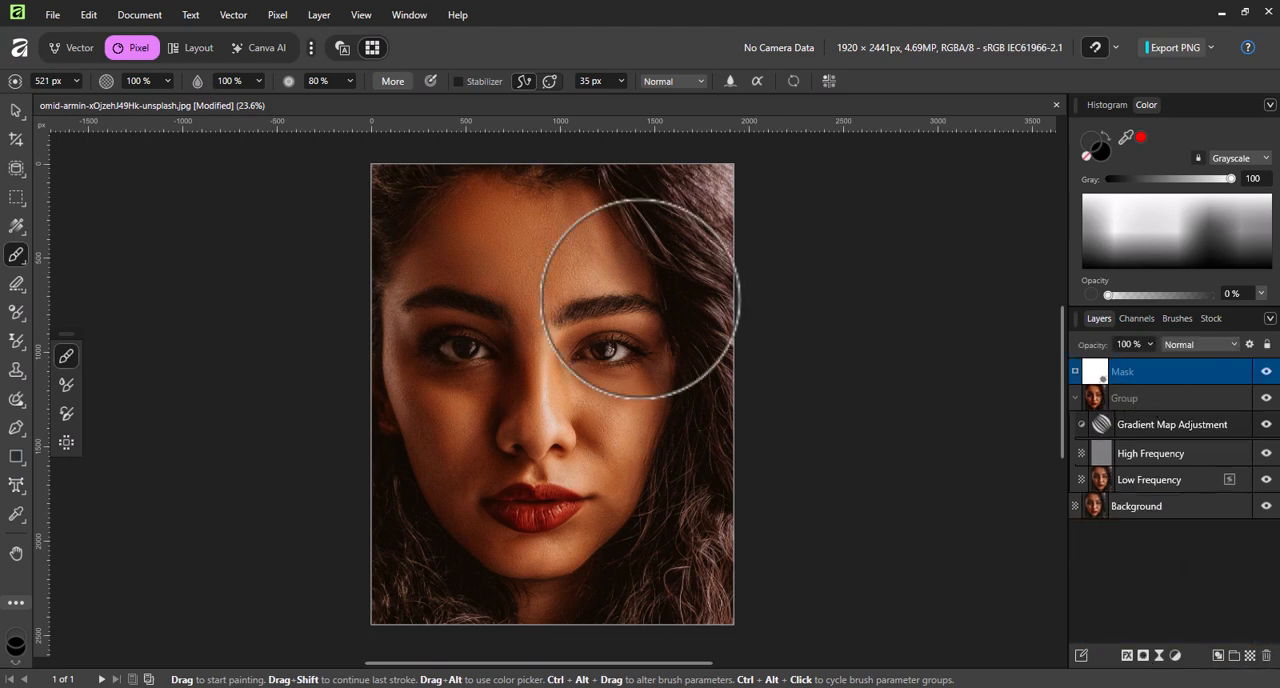
pyautogui.moveTo(394, 188); pyautogui.dragTo(395, 206)
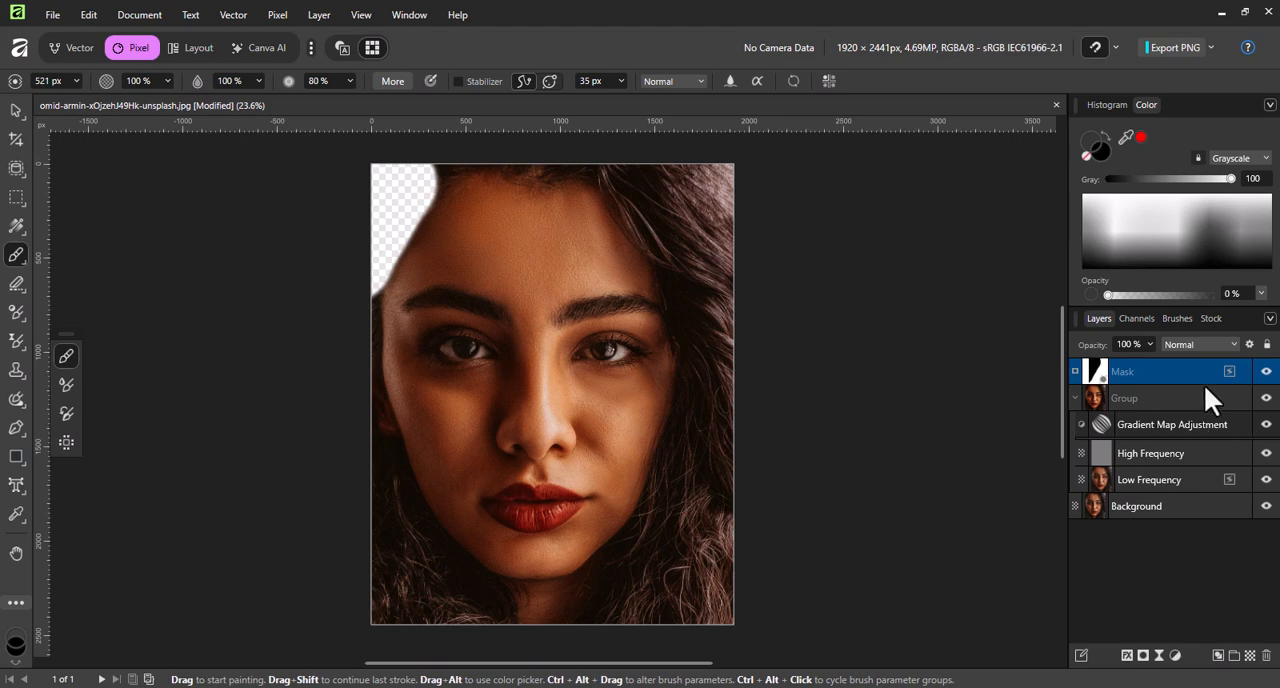
pyautogui.click(1266, 655)
# Move the Gradient Map adjustment above the group and give it an inverted mask.
pyautogui.moveTo(1140, 405); pyautogui.dragTo(1181, 360)
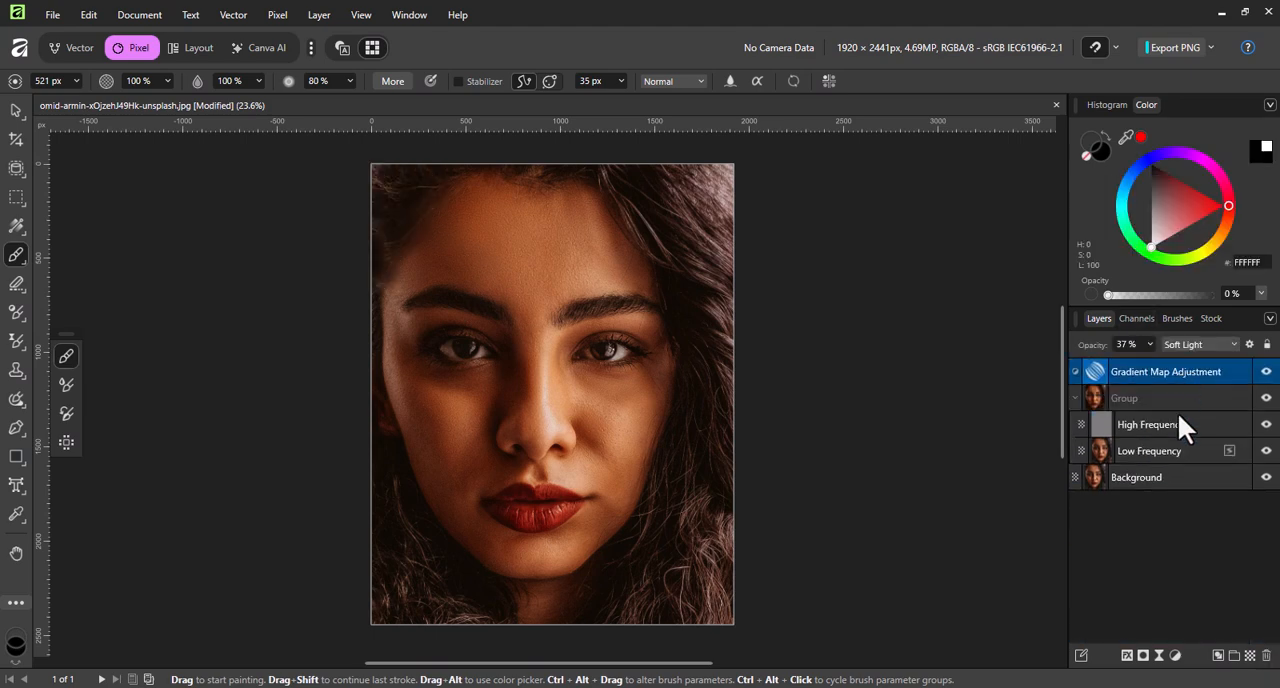
pyautogui.click(1144, 656)
pyautogui.rightClick(1121, 370)
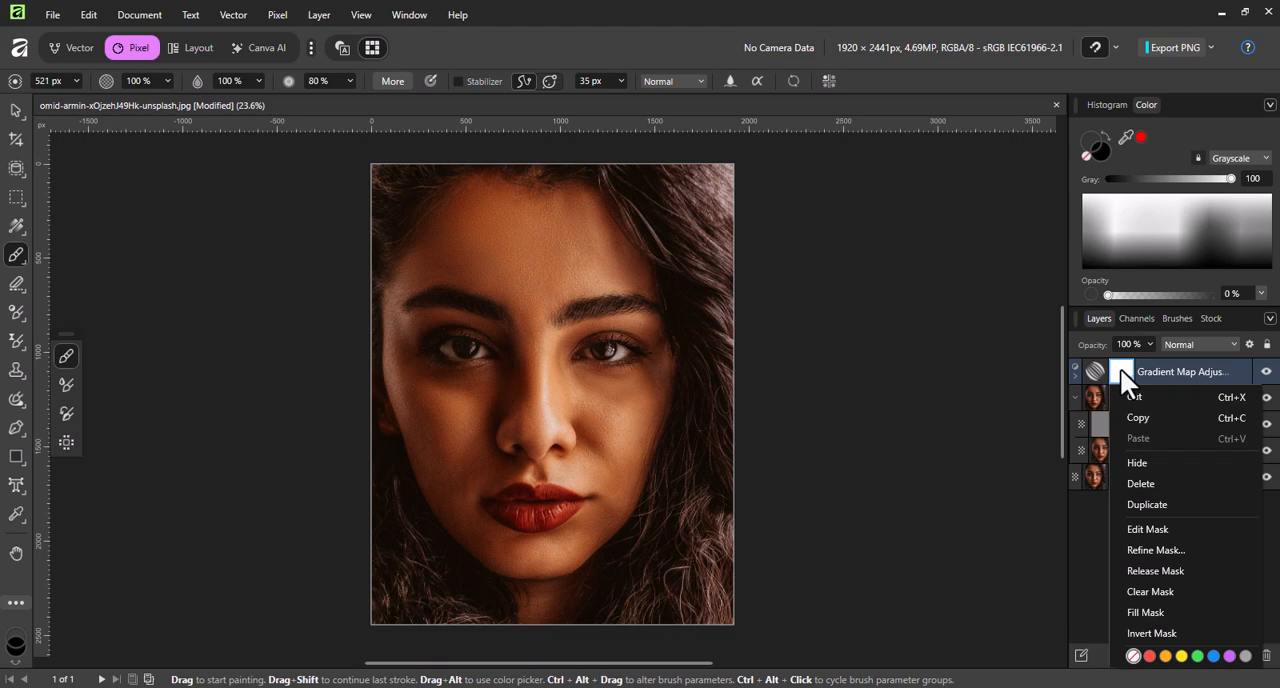
pyautogui.click(1160, 634)
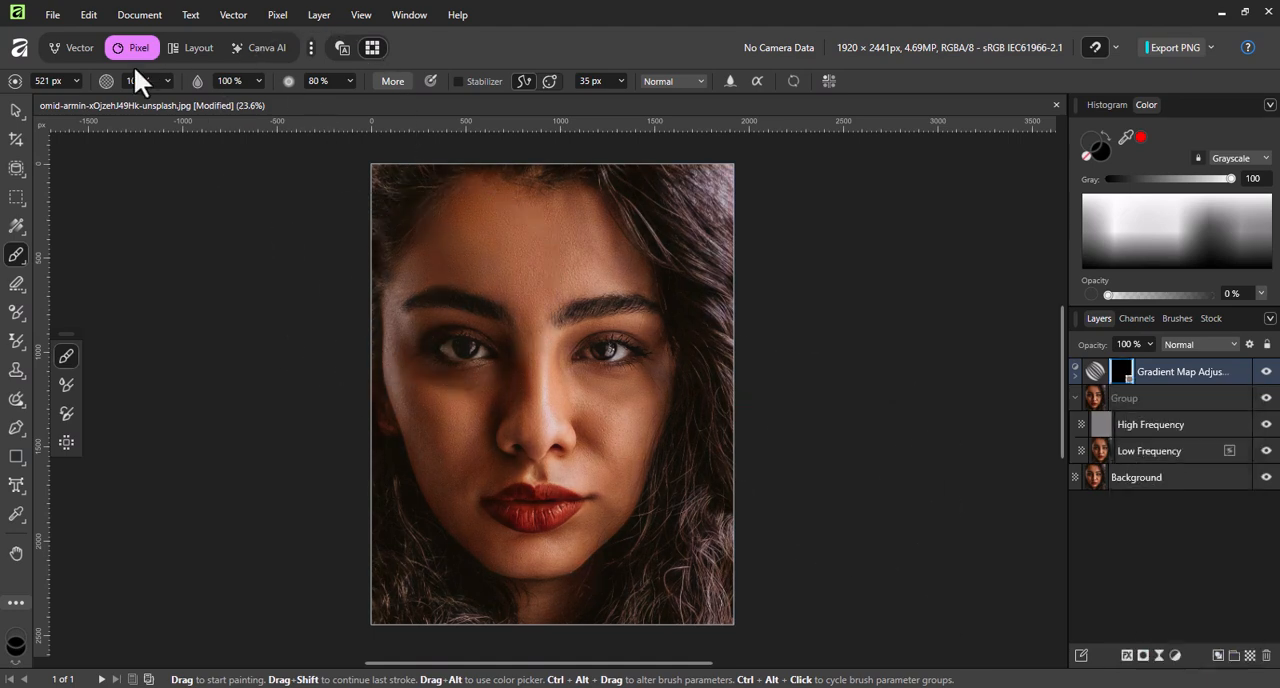
pyautogui.moveTo(1177, 318)
pyautogui.mouseDown()
pyautogui.moveTo(991, 248)
pyautogui.moveTo(865, 117)
pyautogui.moveTo(881, 76)
pyautogui.moveTo(228, 126)
pyautogui.moveTo(750, 165)
pyautogui.moveTo(842, 95)
pyautogui.moveTo(1177, 309)
pyautogui.moveTo(1177, 335)
pyautogui.mouseUp()
pyautogui.click(1207, 320)
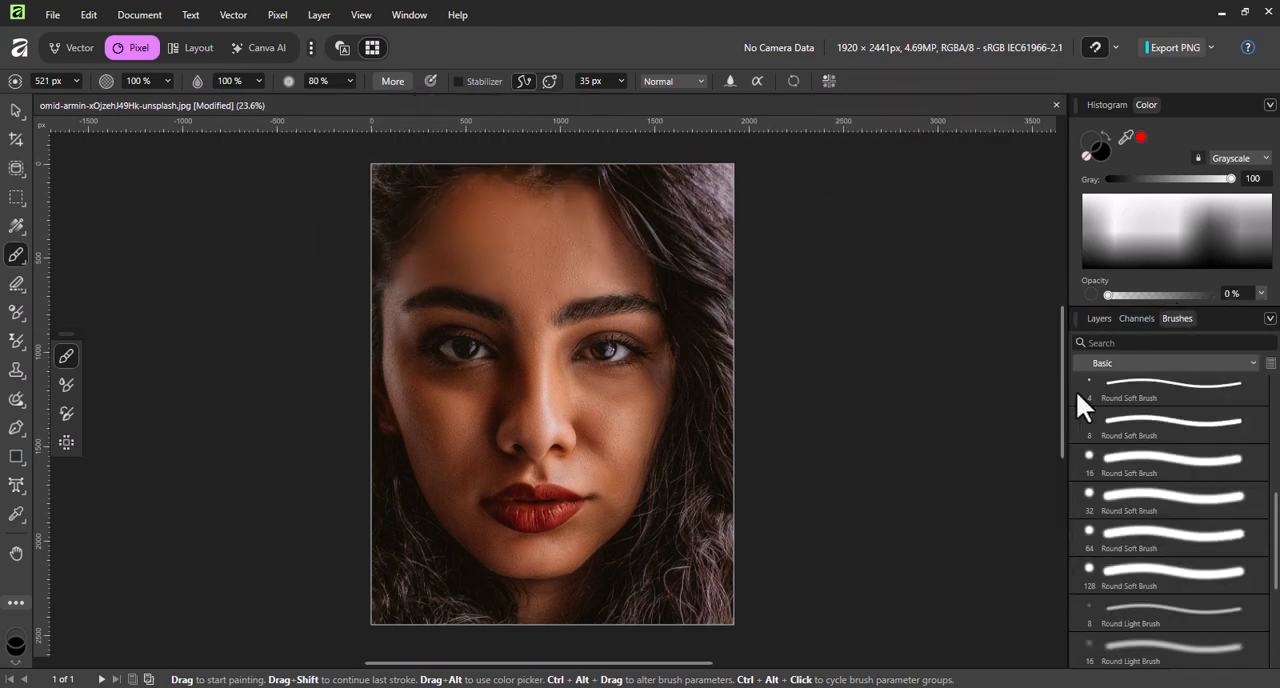
pyautogui.click(1140, 318)
pyautogui.click(1176, 318)
pyautogui.moveTo(1176, 318)
pyautogui.mouseDown()
pyautogui.moveTo(501, 120)
pyautogui.moveTo(486, 79)
pyautogui.moveTo(456, 61)
pyautogui.moveTo(329, 110)
pyautogui.moveTo(149, 78)
pyautogui.moveTo(1157, 316)
pyautogui.mouseUp()
pyautogui.click(653, 110)
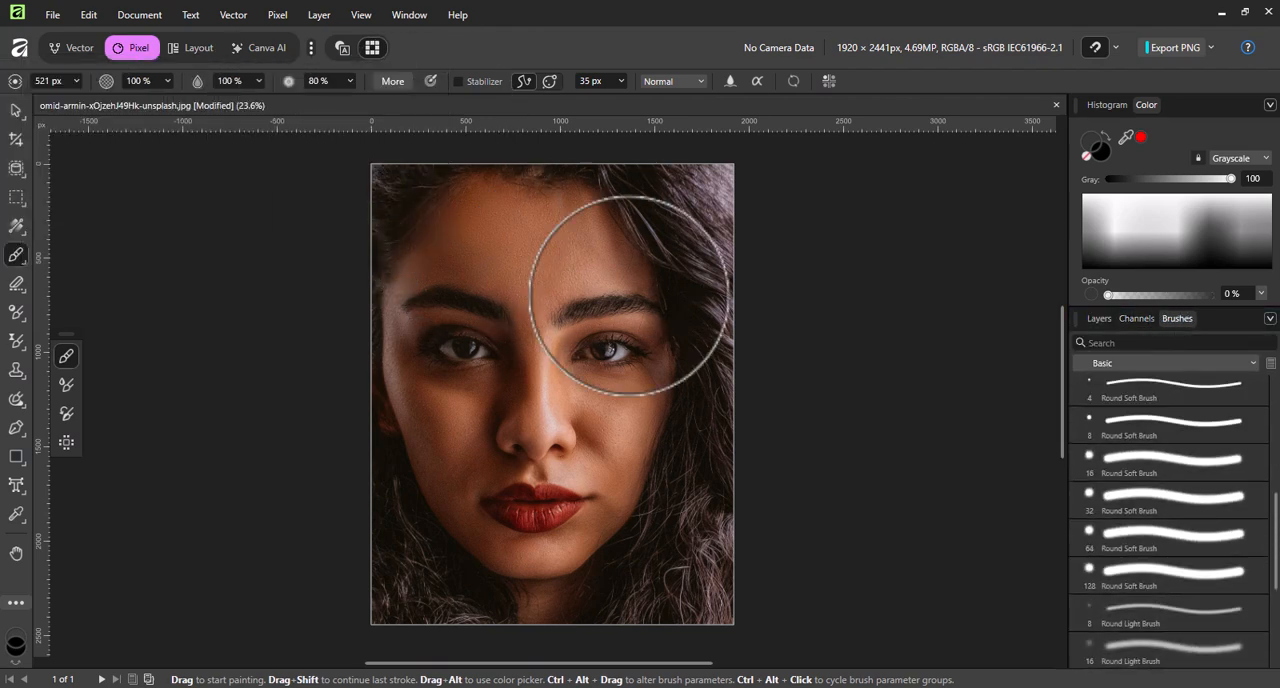
pyautogui.click(1099, 318)
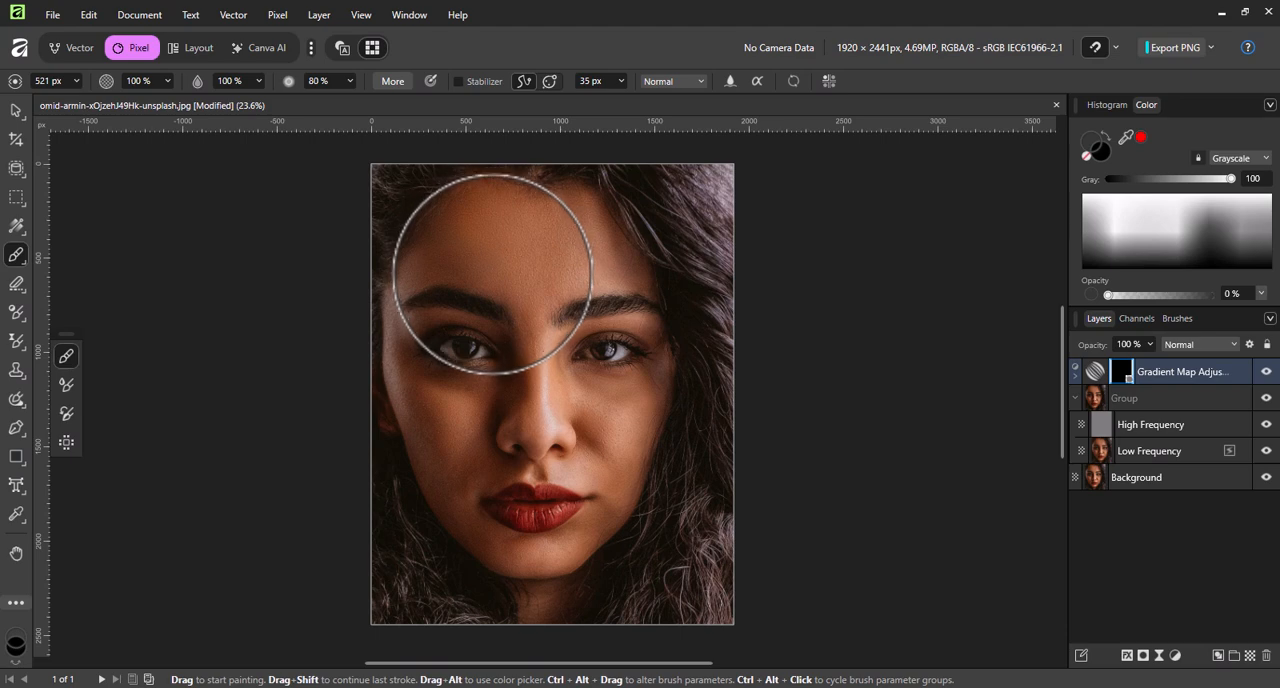
# Set the grayscale white brush colour to 100% opacity and paint over the left side of the forehead on the mask.
pyautogui.click(1236, 158)
pyautogui.click(1233, 176)
pyautogui.click(1232, 160)
pyautogui.click(1215, 267)
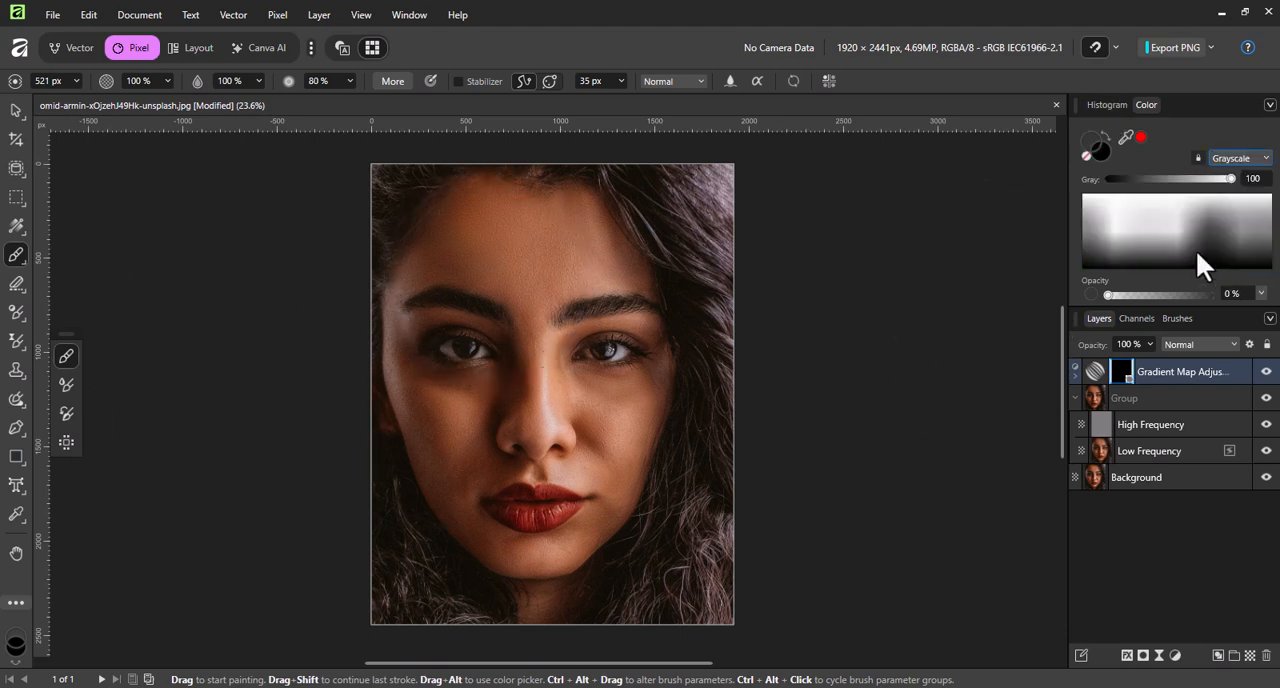
pyautogui.moveTo(1182, 296); pyautogui.dragTo(1226, 292)
pyautogui.moveTo(490, 257); pyautogui.dragTo(494, 230)
# Choose a 32 px Basic brush with 25% flow and 0% hardness, and return to the layer list.
pyautogui.click(1177, 318)
pyautogui.scroll(-1, 1192, 475)
pyautogui.click(1175, 546)
pyautogui.click(1099, 318)
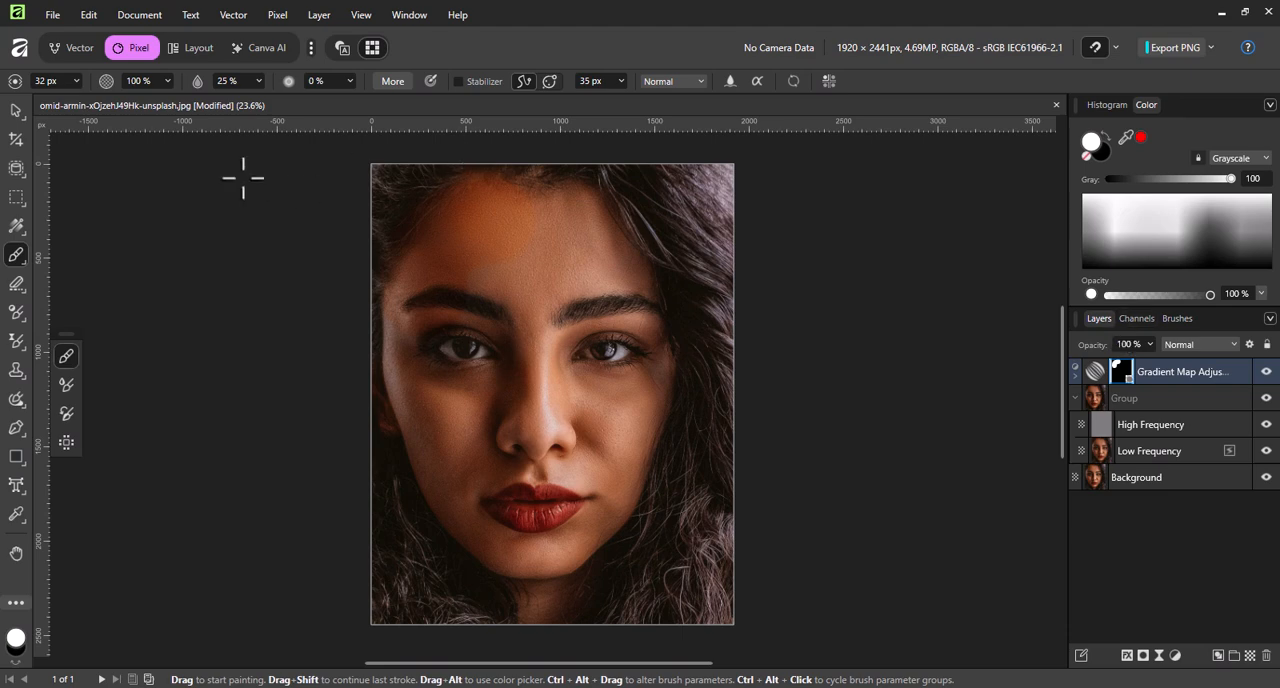
# Undo the forehead painting on the Gradient Map adjustment's mask and reactivate the Paint Brush.
pyautogui.click(16, 110)
pyautogui.click(52, 14)
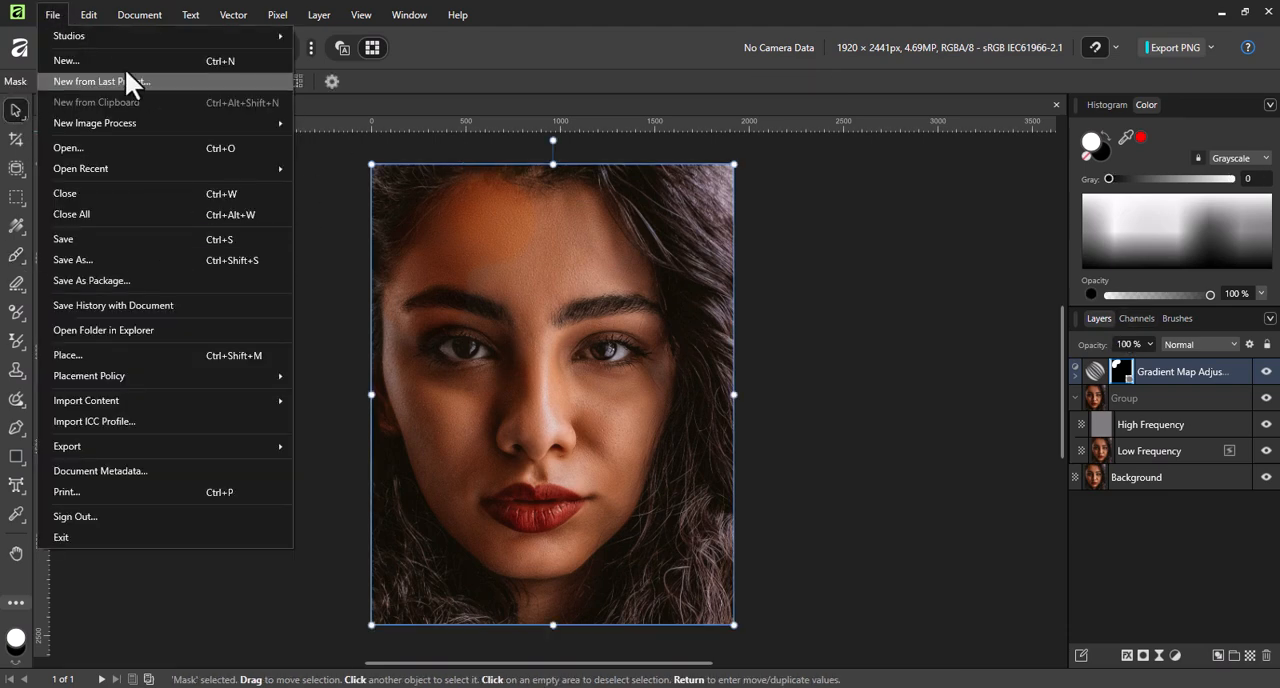
pyautogui.click(84, 18)
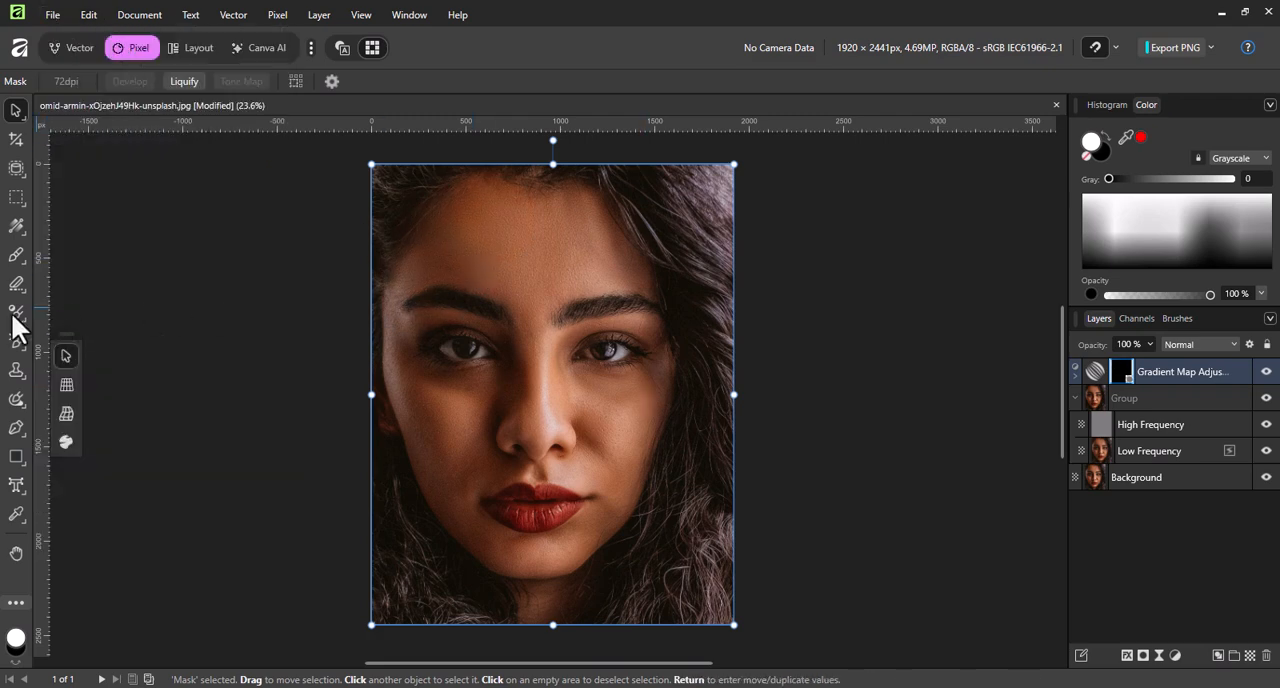
pyautogui.click(16, 254)
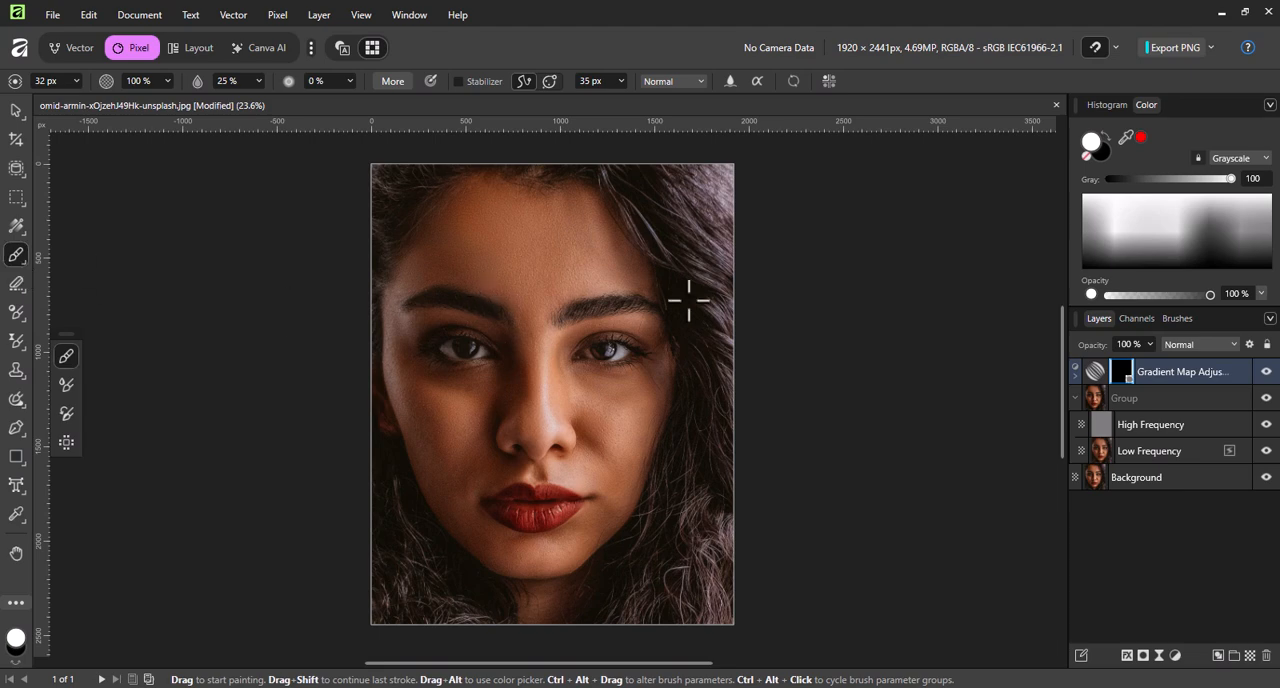
pyautogui.doubleClick(1102, 373)
pyautogui.click(1035, 313)
pyautogui.rightClick(788, 322)
pyautogui.click(752, 317)
pyautogui.click(1075, 376)
pyautogui.click(1075, 373)
# Try painting the forehead on the mask with a hard-edged Basic Round Brush at 271 px, and undo the strokes.
pyautogui.click(1177, 318)
pyautogui.scroll(-3, 1155, 447)
pyautogui.scroll(3, 1155, 447)
pyautogui.click(1155, 431)
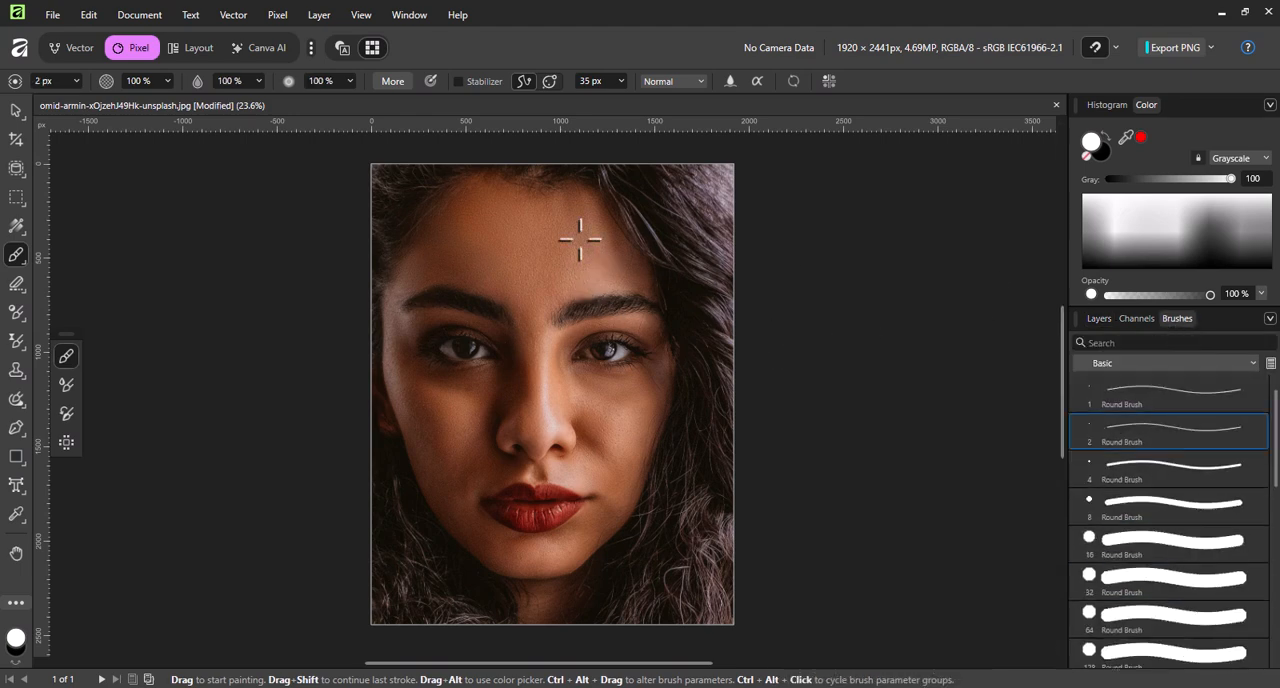
pyautogui.click(1099, 318)
pyautogui.moveTo(76, 81); pyautogui.dragTo(108, 100)
pyautogui.click(451, 273)
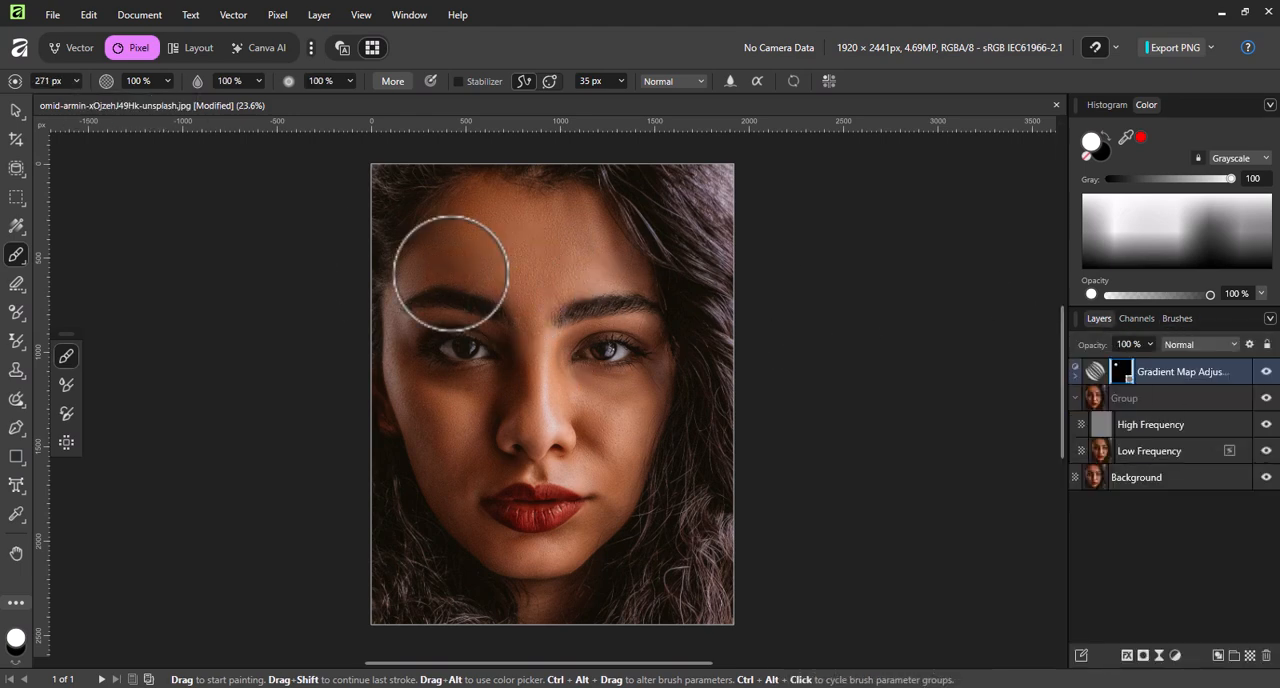
pyautogui.click(515, 247)
pyautogui.click(667, 282)
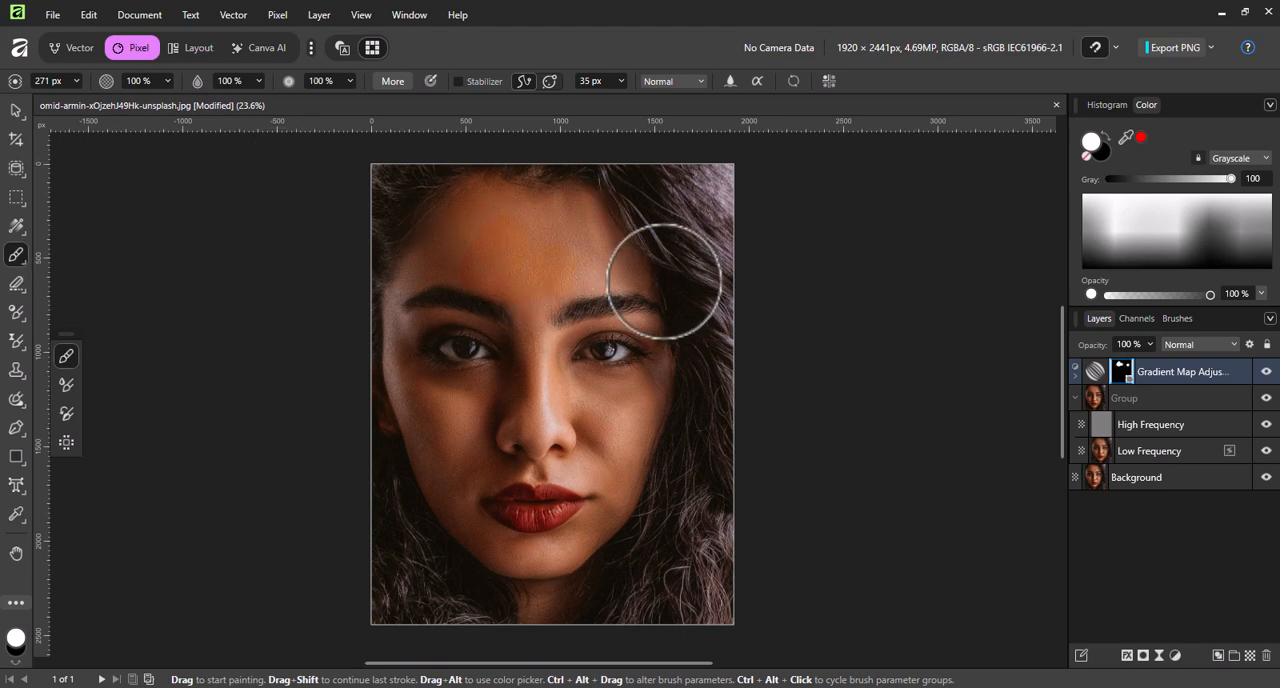
pyautogui.click(52, 14)
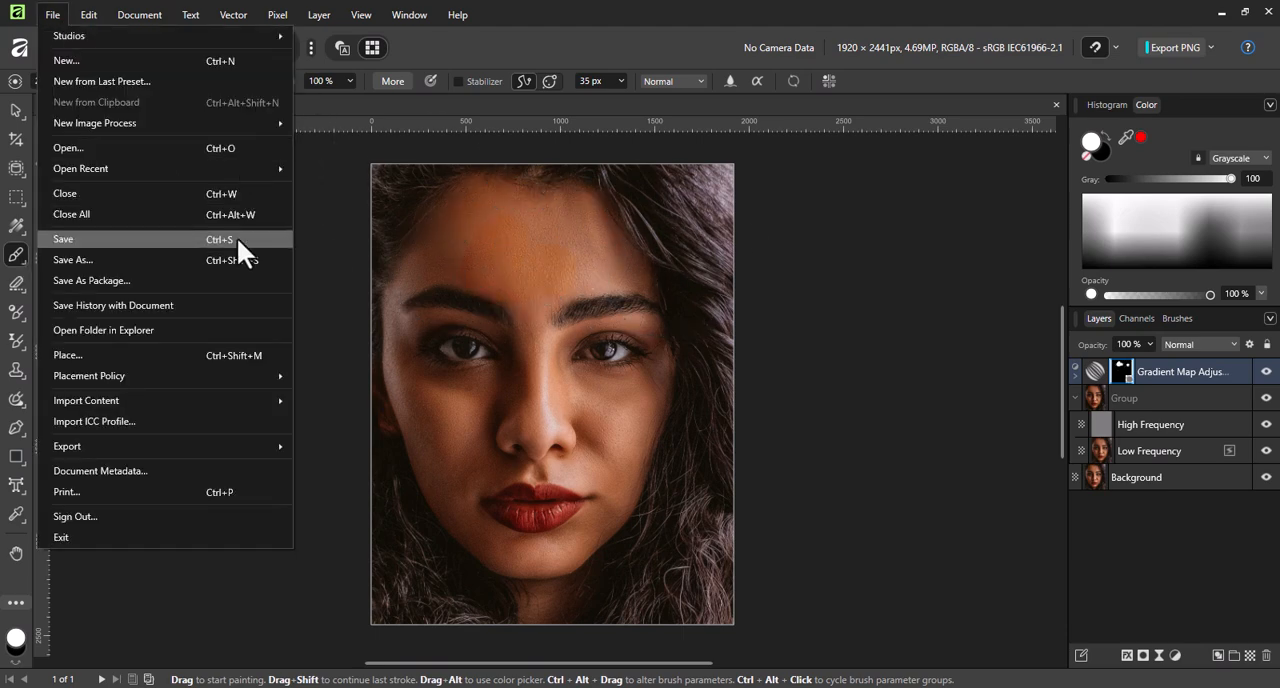
pyautogui.moveTo(88, 14)
pyautogui.click(102, 35)
# Choose a soft Basic brush with 25% flow and 0% hardness, and paint over the upper face on the mask at 1406 px.
pyautogui.click(1177, 318)
pyautogui.click(1172, 645)
pyautogui.click(1097, 318)
pyautogui.click(579, 292)
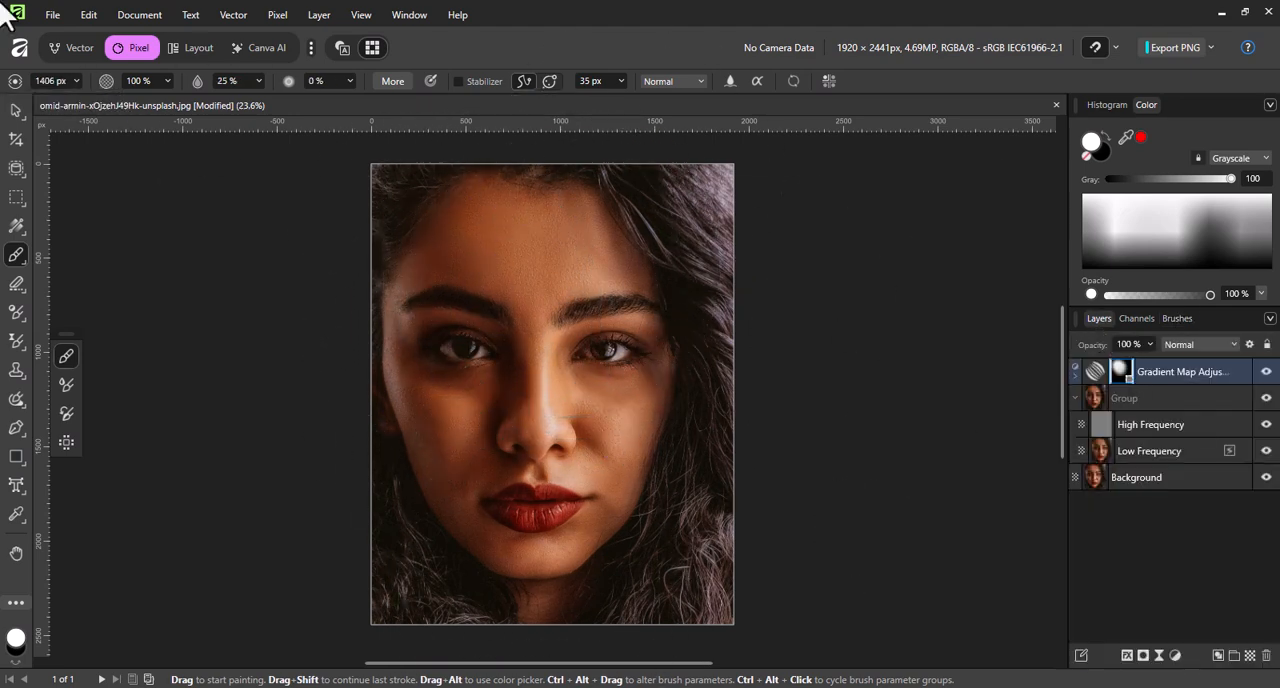
# Set the brush size to 468 px and paint over the rest of the face on the mask.
pyautogui.click(76, 81)
pyautogui.moveTo(110, 101); pyautogui.dragTo(97, 101)
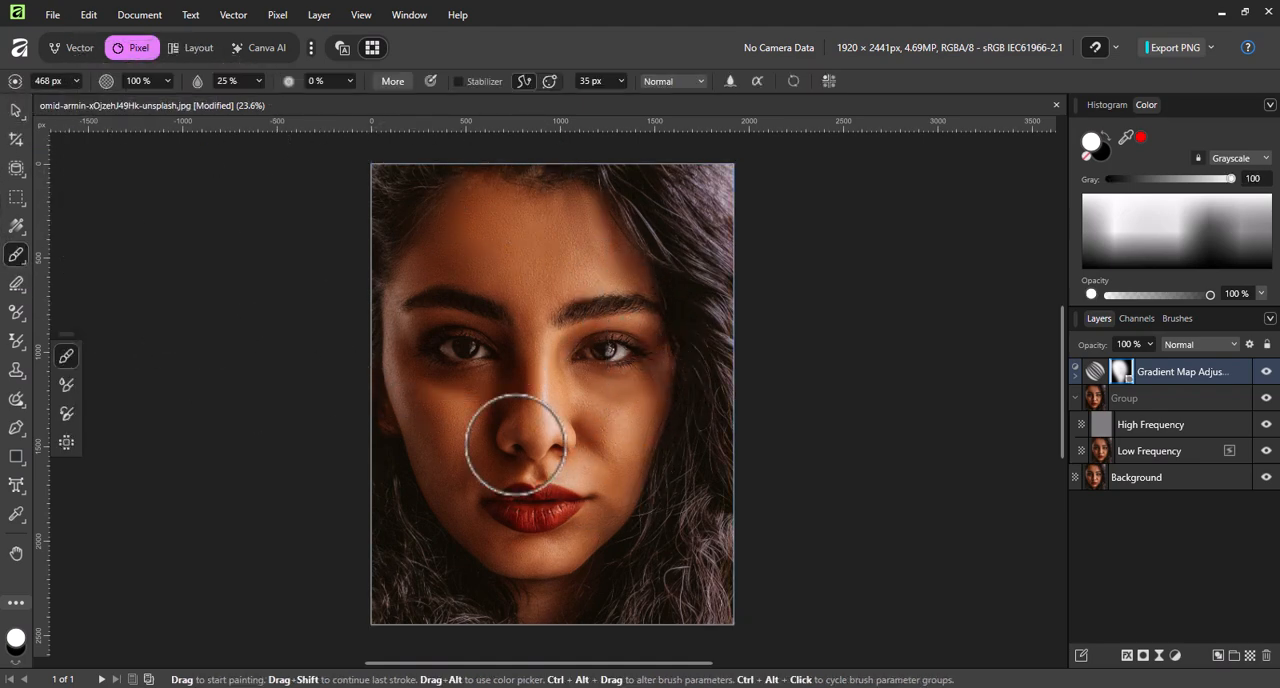
pyautogui.click(626, 371)
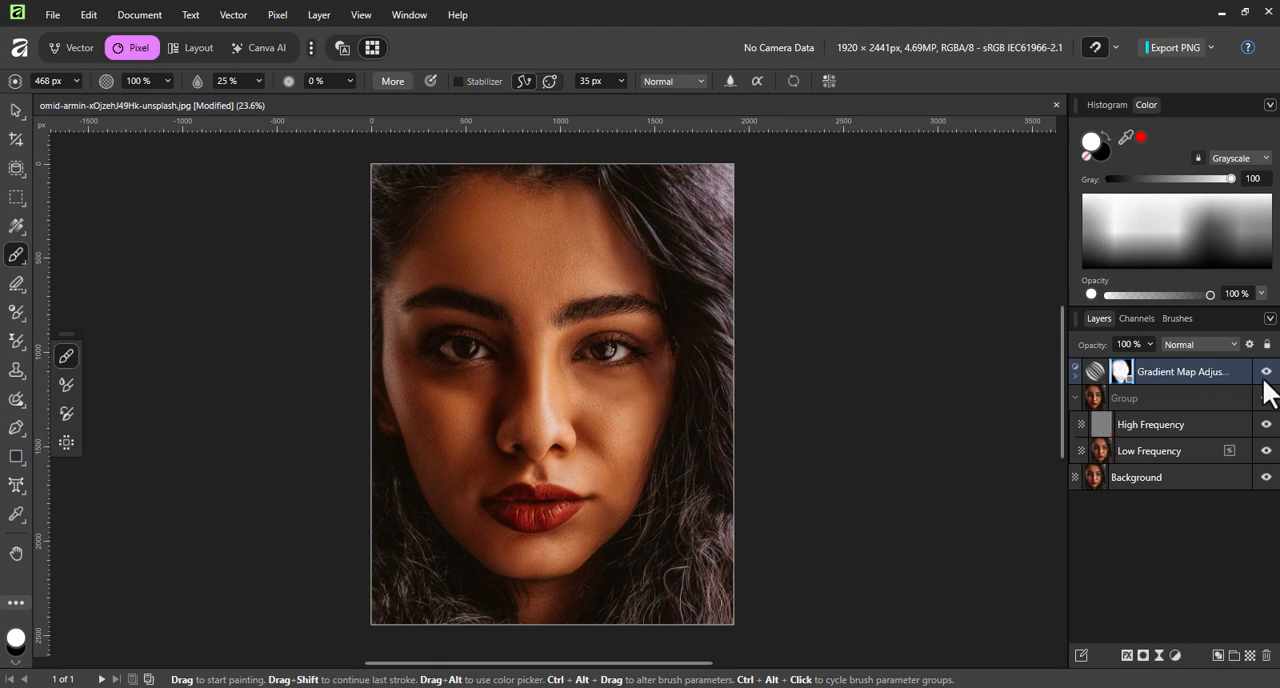
# Add another Gradient Map adjustment above the existing one and change the colour of its first stop.
pyautogui.click(1178, 364)
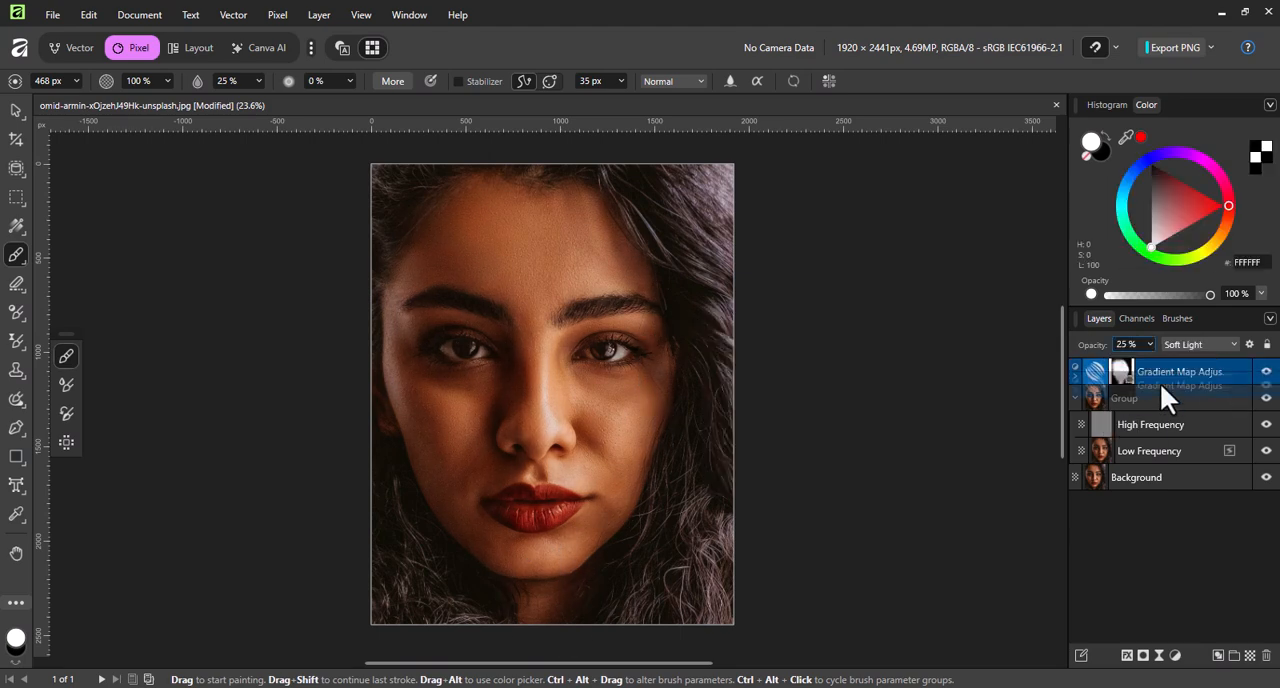
pyautogui.click(1175, 655)
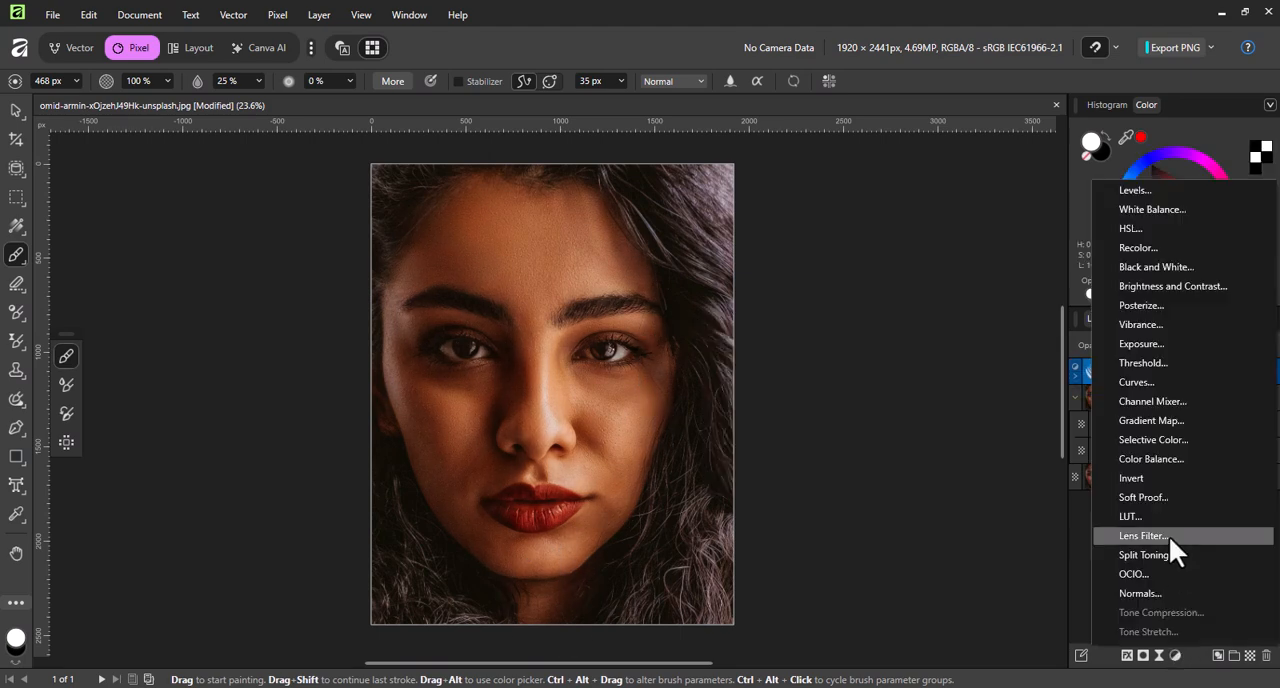
pyautogui.click(1155, 420)
pyautogui.moveTo(875, 383); pyautogui.dragTo(876, 441)
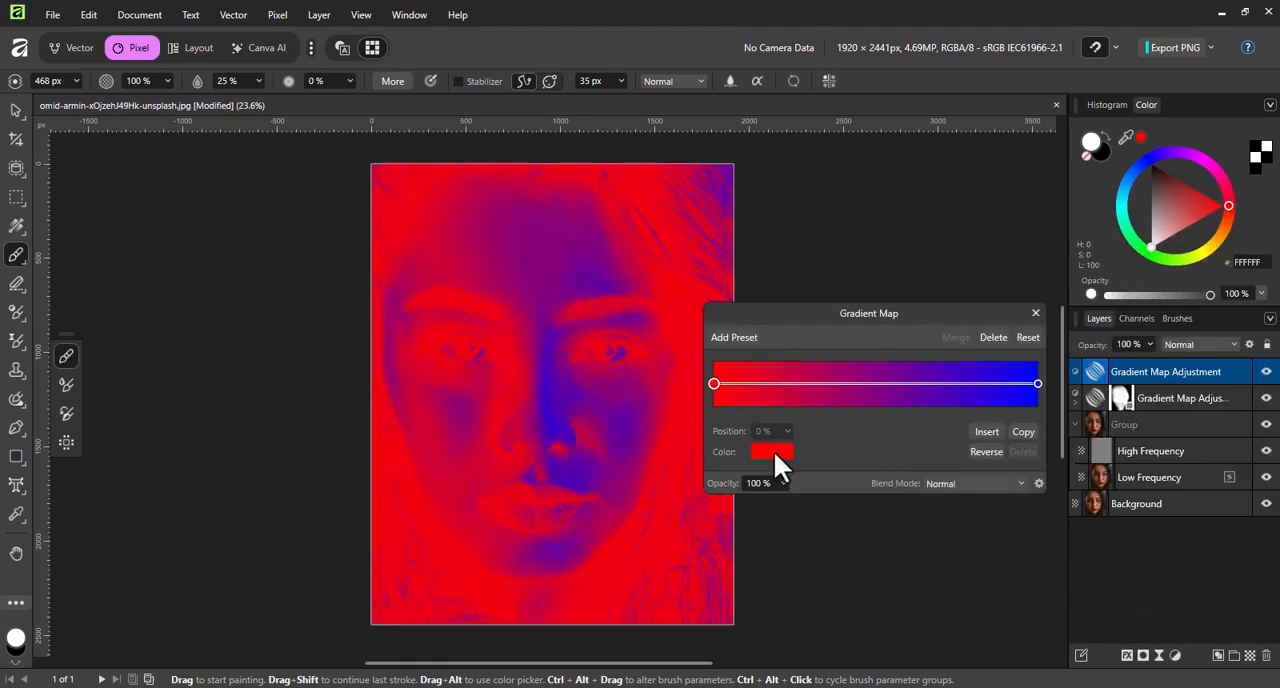
pyautogui.click(757, 452)
pyautogui.click(771, 523)
# Set the new gradient's end stop to a light reddish brown.
pyautogui.click(1037, 384)
pyautogui.click(772, 452)
pyautogui.moveTo(829, 563); pyautogui.dragTo(825, 562)
pyautogui.moveTo(800, 552)
pyautogui.mouseDown()
pyautogui.moveTo(774, 548)
pyautogui.moveTo(784, 519)
pyautogui.mouseUp()
# Insert a stop at 24% in the gradient and darken the first stop to near black.
pyautogui.click(792, 383)
pyautogui.click(714, 384)
pyautogui.click(761, 453)
pyautogui.click(767, 514)
# Colour the 24% stop dark red and give the new Gradient Map adjustment an inverted mask.
pyautogui.click(793, 384)
pyautogui.click(771, 452)
pyautogui.click(1036, 313)
pyautogui.keyDown('alt'); pyautogui.click(1143, 656); pyautogui.keyUp('alt')
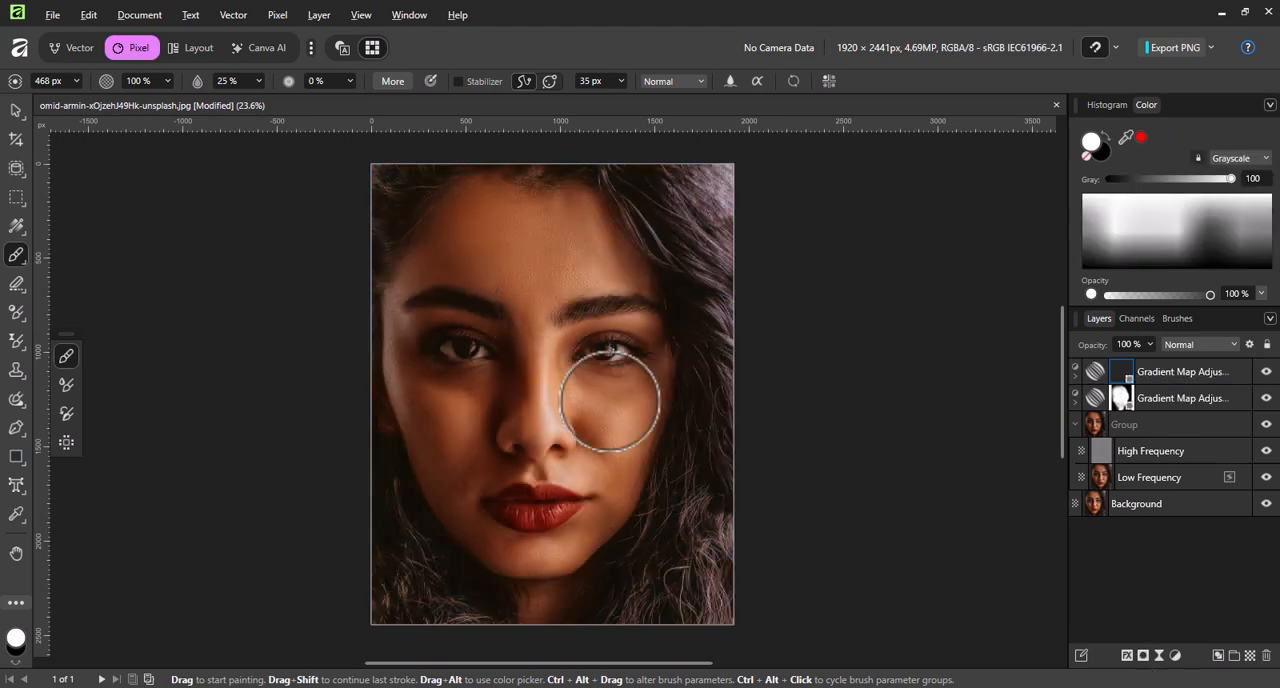
# Try painting over the hair on the new mask and changing the blend mode, and undo both.
pyautogui.moveTo(612, 188)
pyautogui.mouseDown()
pyautogui.moveTo(711, 290)
pyautogui.moveTo(708, 223)
pyautogui.mouseUp()
pyautogui.click(1189, 344)
pyautogui.click(1187, 578)
pyautogui.click(88, 15)
pyautogui.click(100, 36)
pyautogui.click(84, 18)
pyautogui.click(100, 36)
# Set the blend mode to Soft Light and paint over the hair around the face on the upper Gradient Map's mask.
pyautogui.click(1168, 344)
pyautogui.click(1188, 614)
pyautogui.moveTo(612, 176)
pyautogui.mouseDown()
pyautogui.moveTo(721, 254)
pyautogui.moveTo(702, 370)
pyautogui.moveTo(715, 444)
pyautogui.moveTo(674, 494)
pyautogui.moveTo(679, 459)
pyautogui.moveTo(691, 583)
pyautogui.moveTo(651, 584)
pyautogui.moveTo(685, 460)
pyautogui.moveTo(675, 529)
pyautogui.moveTo(368, 578)
pyautogui.moveTo(394, 546)
pyautogui.moveTo(396, 497)
pyautogui.moveTo(487, 603)
pyautogui.moveTo(404, 200)
pyautogui.mouseUp()
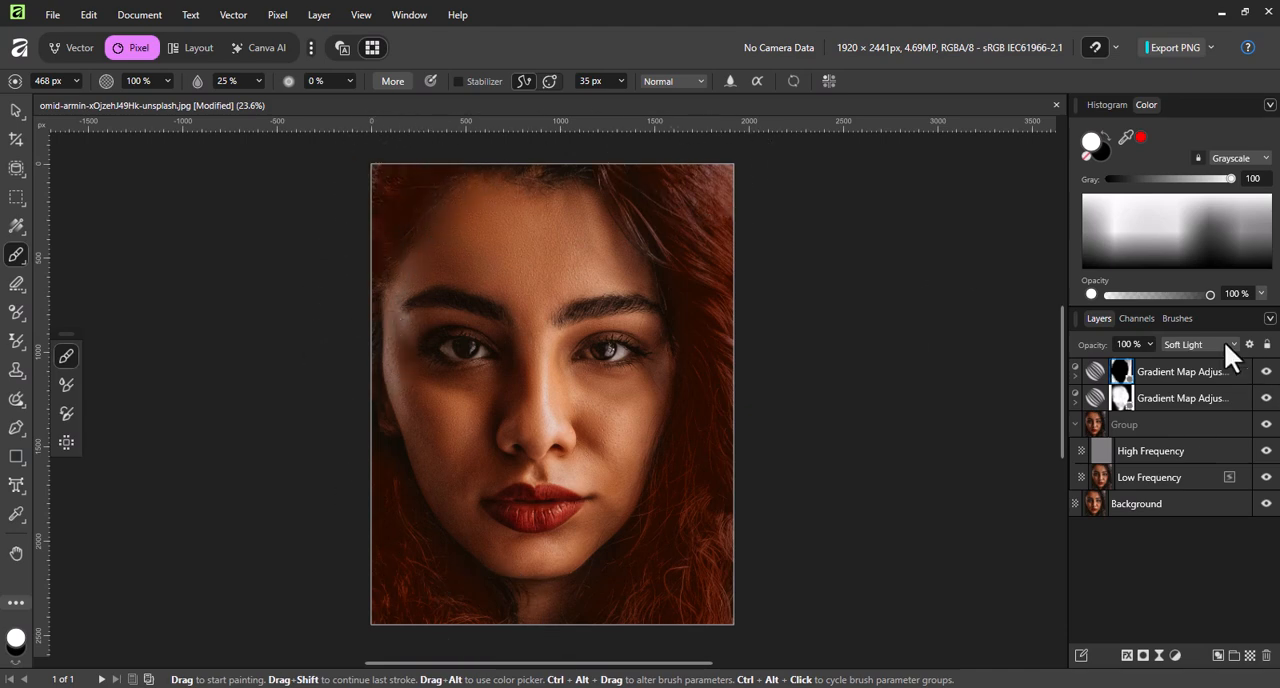
# Reduce the opacity and adjust the position and colour of the upper Gradient Map's middle stop.
pyautogui.click(1150, 344)
pyautogui.moveTo(1054, 365); pyautogui.dragTo(1068, 359)
pyautogui.doubleClick(1092, 374)
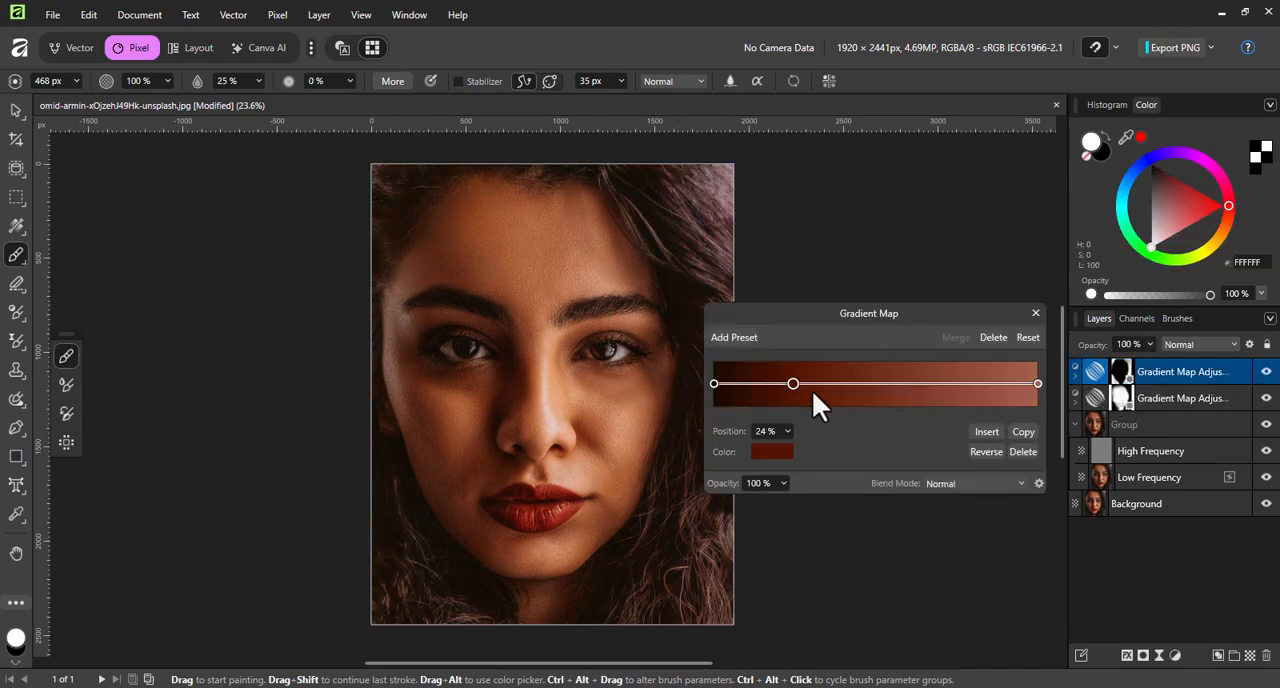
pyautogui.moveTo(795, 384); pyautogui.dragTo(978, 438)
pyautogui.click(765, 451)
pyautogui.moveTo(766, 509); pyautogui.dragTo(761, 489)
pyautogui.click(1036, 313)
# Set the upper Gradient Map adjustment's blend mode to Overlay and review its gradient.
pyautogui.doubleClick(1096, 370)
pyautogui.click(1036, 313)
pyautogui.doubleClick(1098, 371)
pyautogui.click(1036, 313)
pyautogui.click(1190, 345)
pyautogui.click(1177, 597)
pyautogui.doubleClick(1098, 372)
pyautogui.click(1037, 313)
# Compare the hair tones with the upper Gradient Map adjustment hidden and shown.
pyautogui.click(1263, 376)
pyautogui.click(1263, 376)
pyautogui.doubleClick(1263, 376)
pyautogui.click(1263, 376)
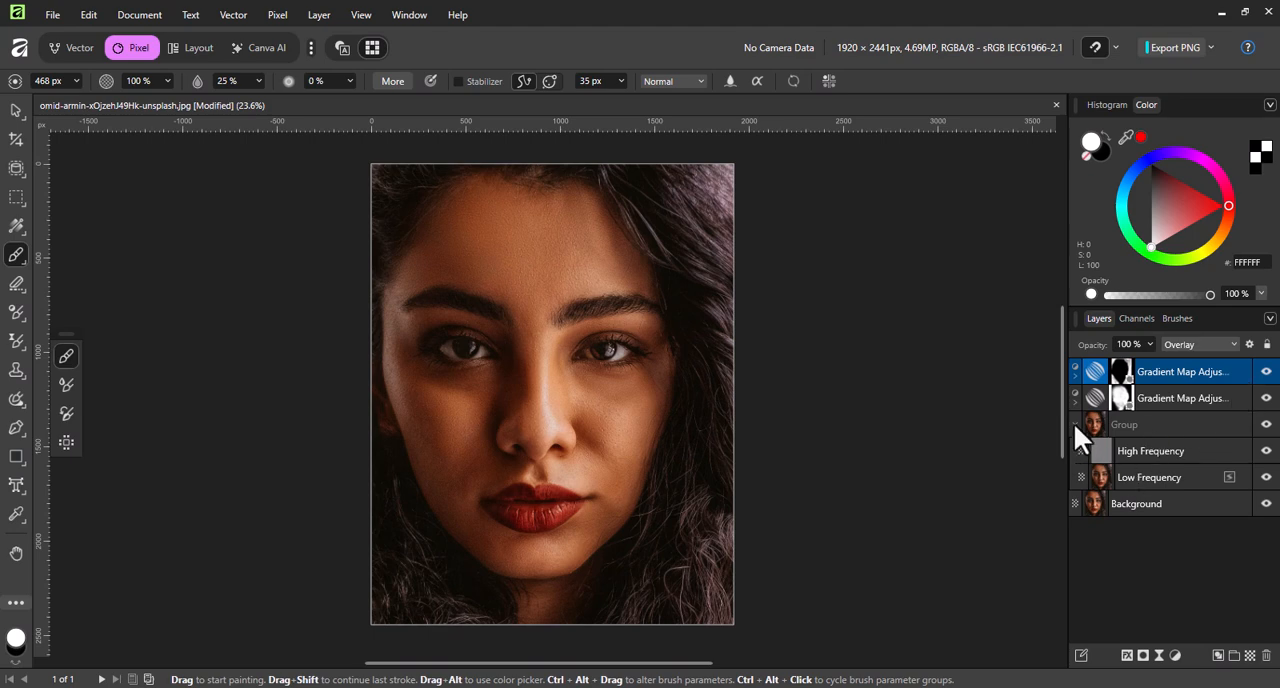
# Collapse the frequency separation group and compare the portrait with and without both Gradient Map adjustments.
pyautogui.click(1075, 425)
pyautogui.click(1267, 374)
pyautogui.click(1267, 400)
pyautogui.click(1266, 373)
pyautogui.click(1266, 401)
pyautogui.click(1265, 376)
pyautogui.click(1265, 376)
pyautogui.click(1265, 376)
pyautogui.click(1265, 376)
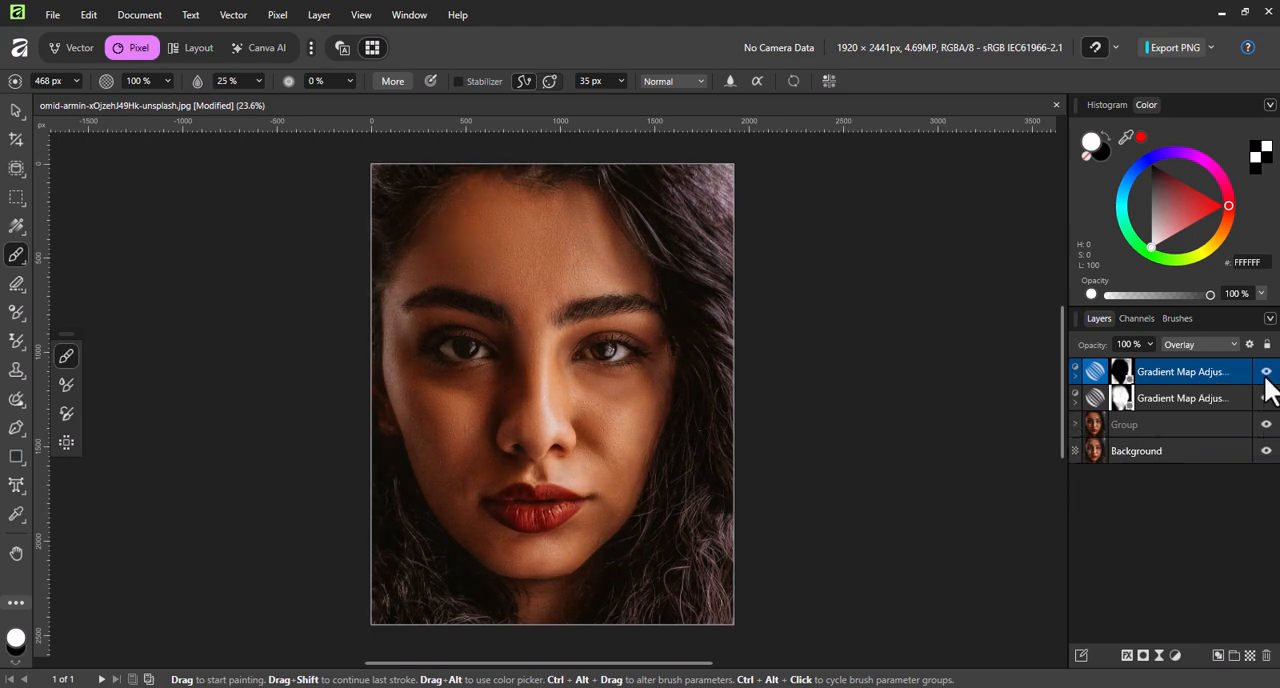
# Add a Curves adjustment on top of the layers and raise the middle of the curve slightly.
pyautogui.click(1174, 655)
pyautogui.click(1165, 383)
pyautogui.moveTo(871, 276); pyautogui.dragTo(871, 263)
pyautogui.click(1036, 85)
# Check the portrait with all edits hidden, show them again, and group the Curves, both Gradient Maps and the existing group together.
pyautogui.click(1266, 372)
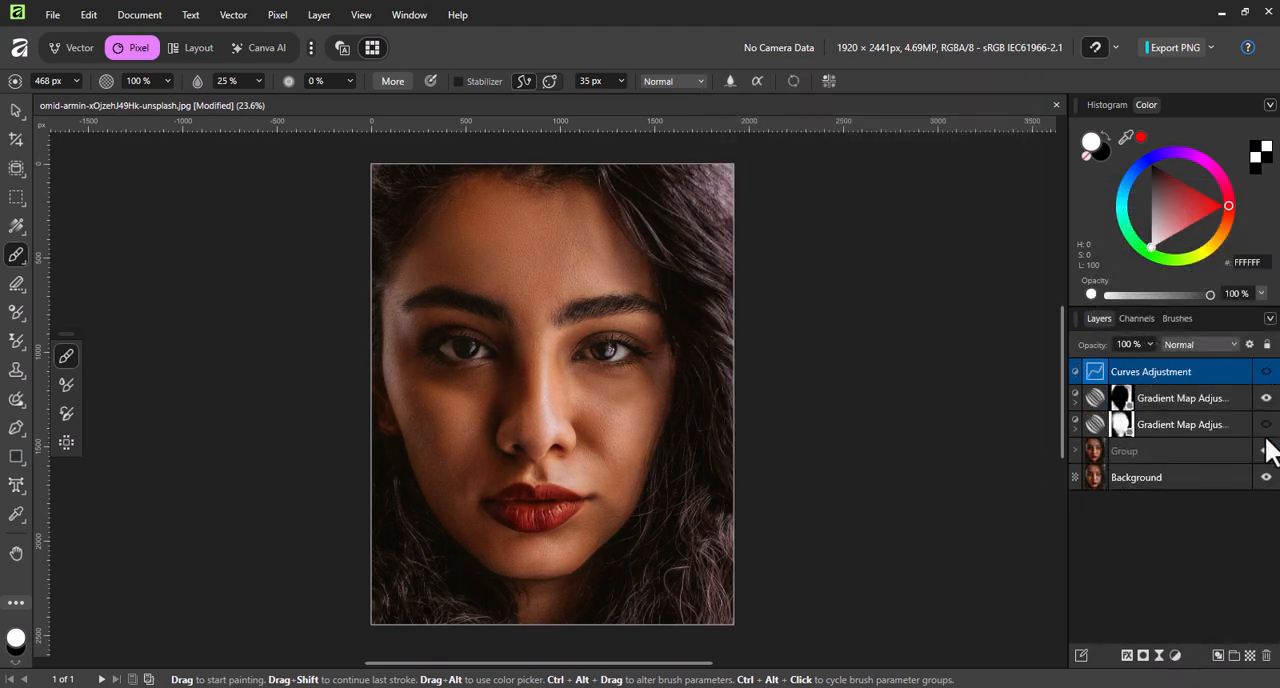
pyautogui.click(1266, 398)
pyautogui.keyDown('shift'); pyautogui.click(1223, 451); pyautogui.keyUp('shift')
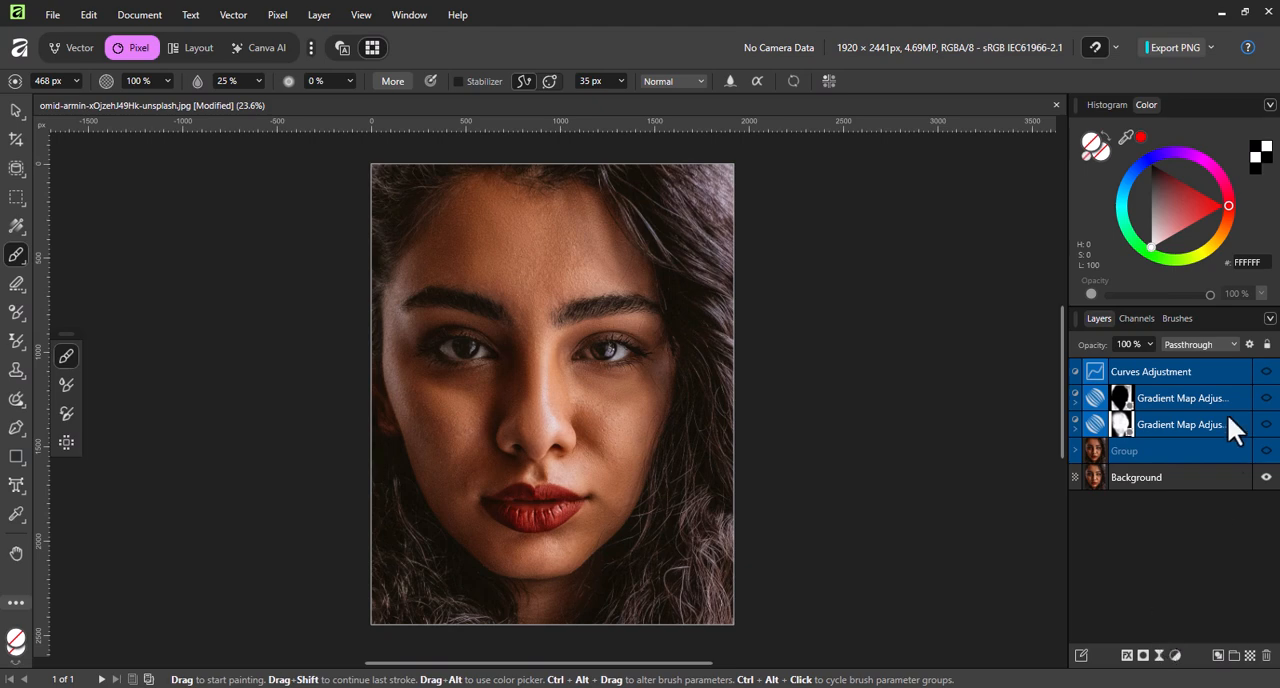
pyautogui.click(1268, 407)
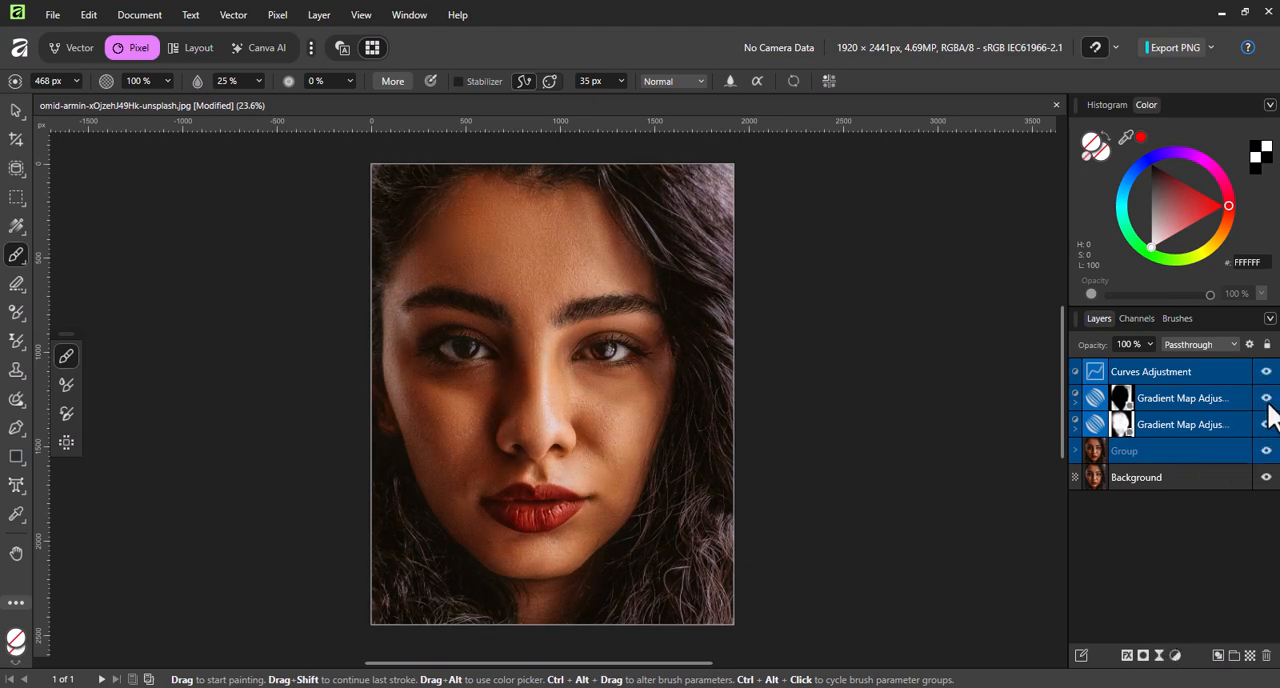
pyautogui.click(1217, 655)
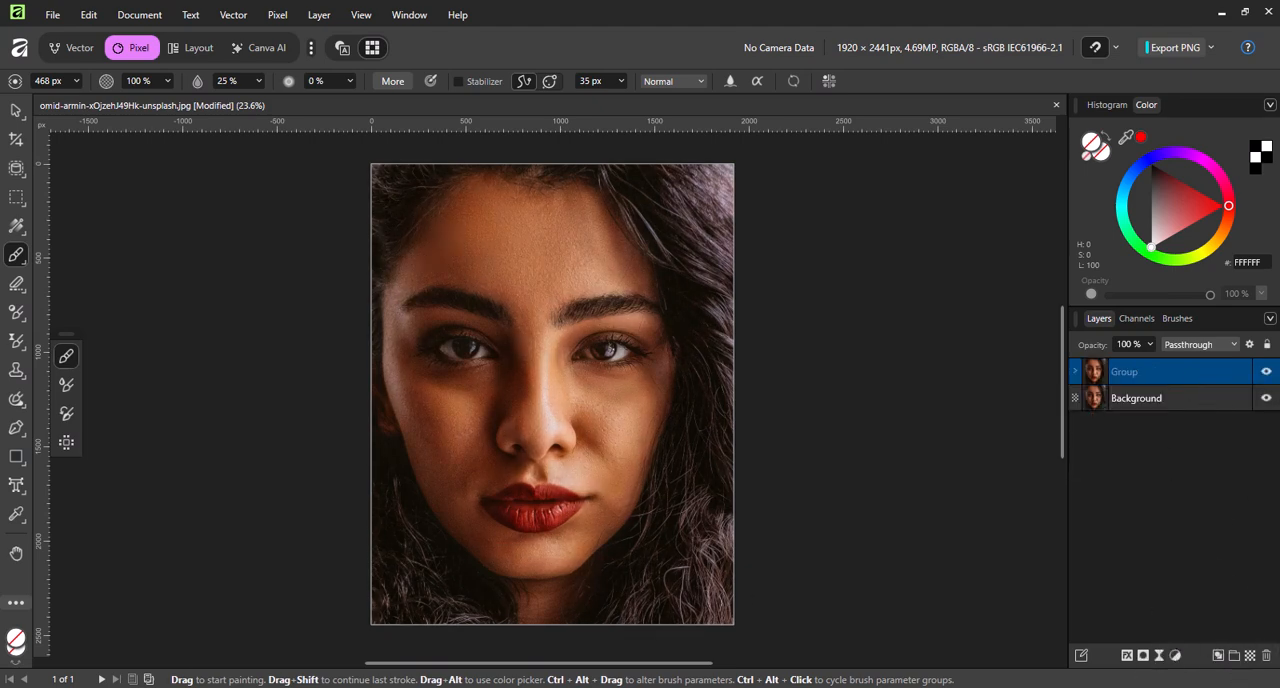
# Compare the portrait before and after by hiding and showing the new group of edits.
pyautogui.click(161, 686)
pyautogui.click(640, 197)
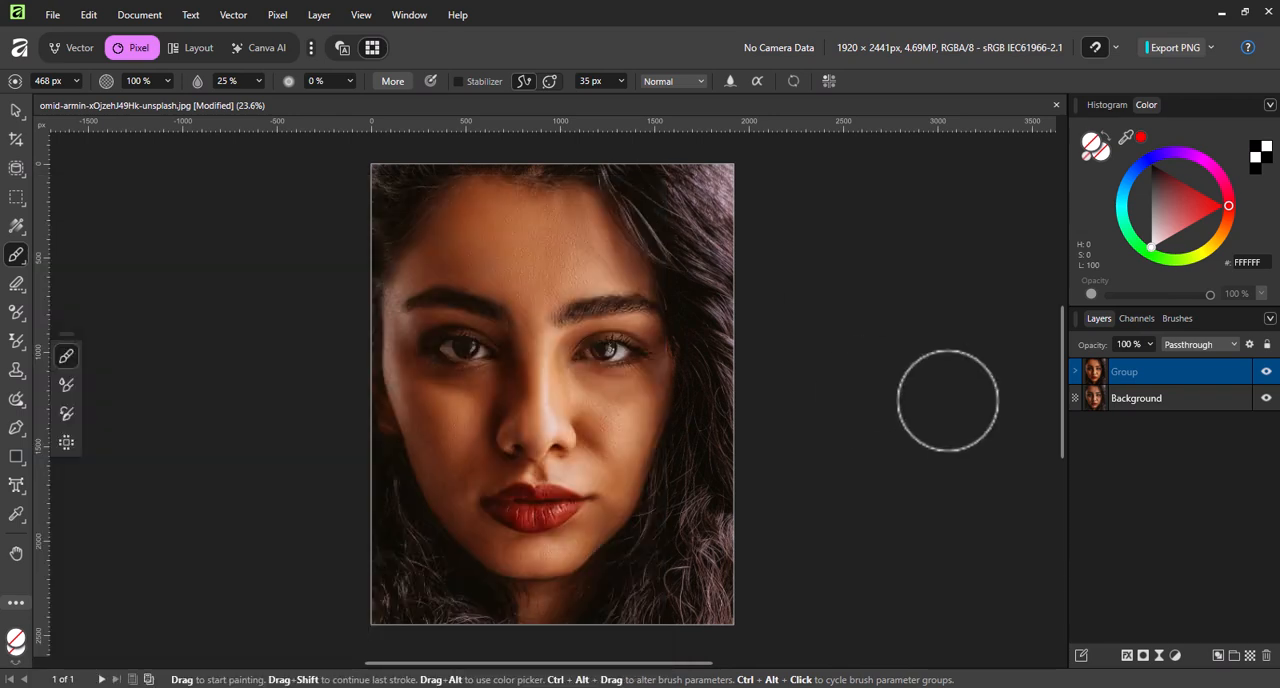
pyautogui.click(1266, 371)
pyautogui.click(1266, 371)
pyautogui.click(1266, 371)
pyautogui.click(1266, 371)
pyautogui.click(1266, 371)
pyautogui.click(1266, 371)
pyautogui.click(1266, 371)
pyautogui.click(1266, 371)
pyautogui.click(1266, 371)
pyautogui.click(1266, 371)
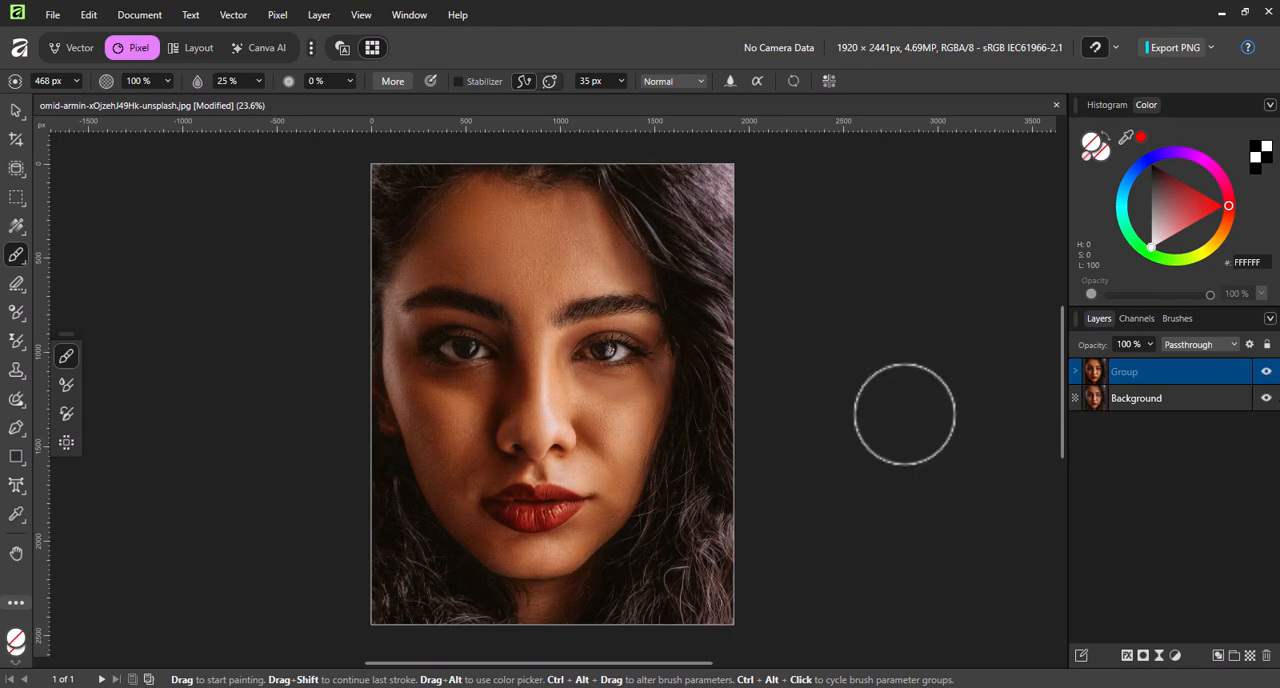
# Close the portrait document without saving its changes.
pyautogui.click(1056, 105)
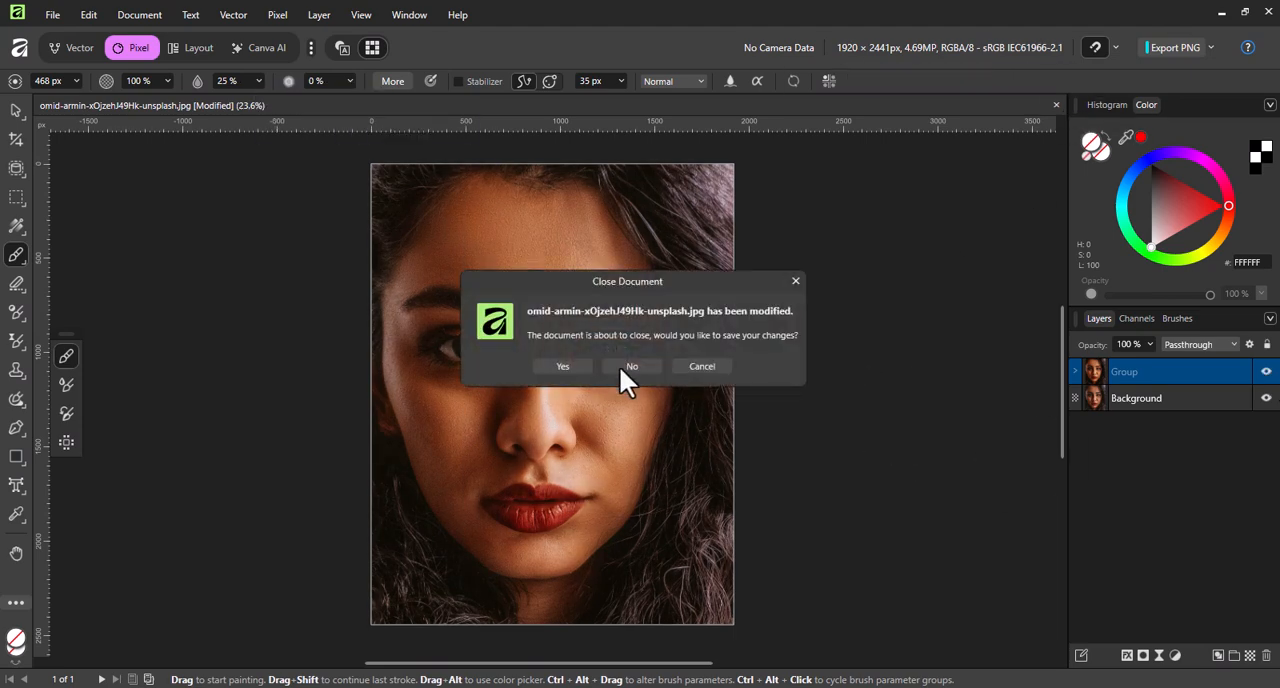
pyautogui.click(619, 366)
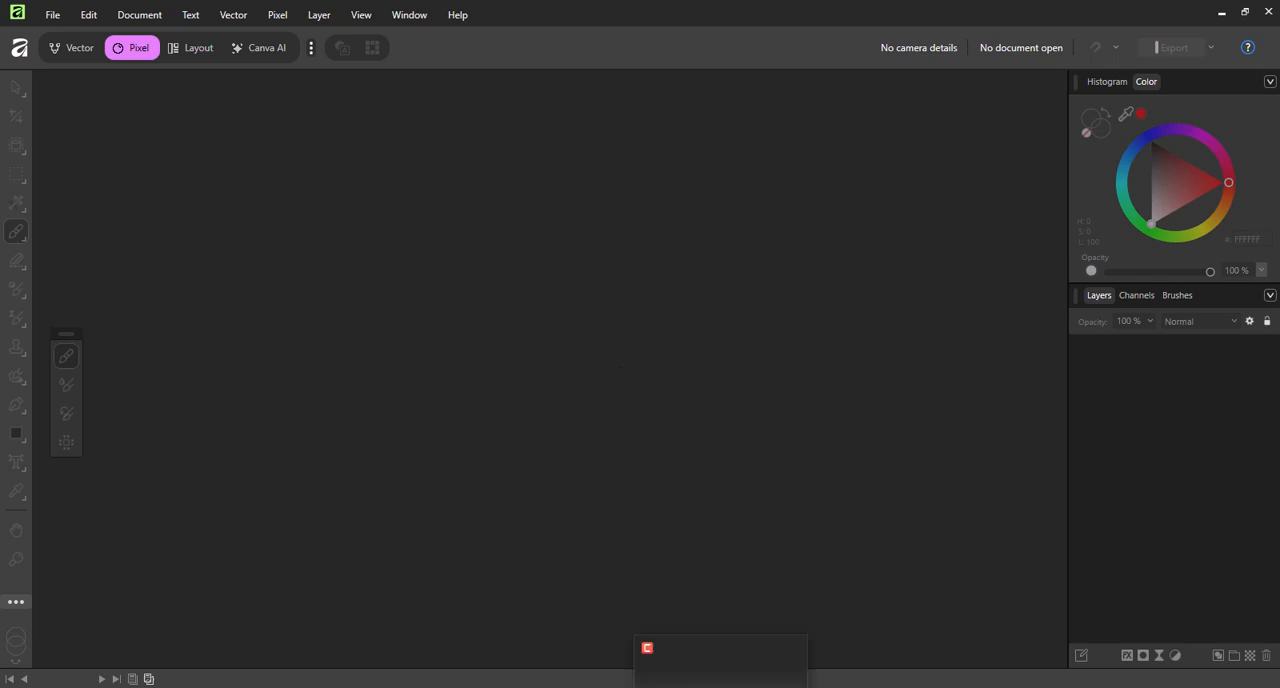